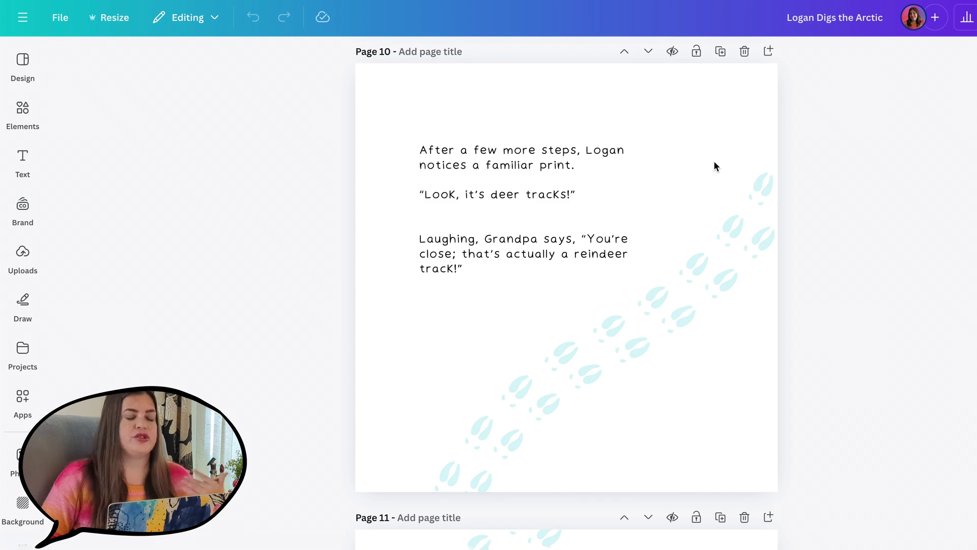
Review pages 10 to 12 of the storybook, comparing the finished illustrated pages with the text-only page 12.
scroll(783, 229, "down", 5)
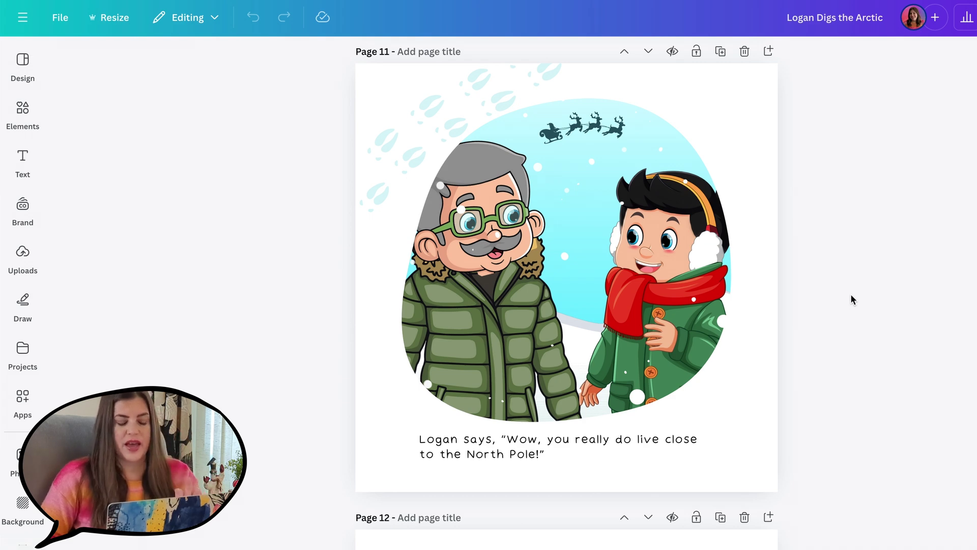
scroll(851, 295, "up", 3)
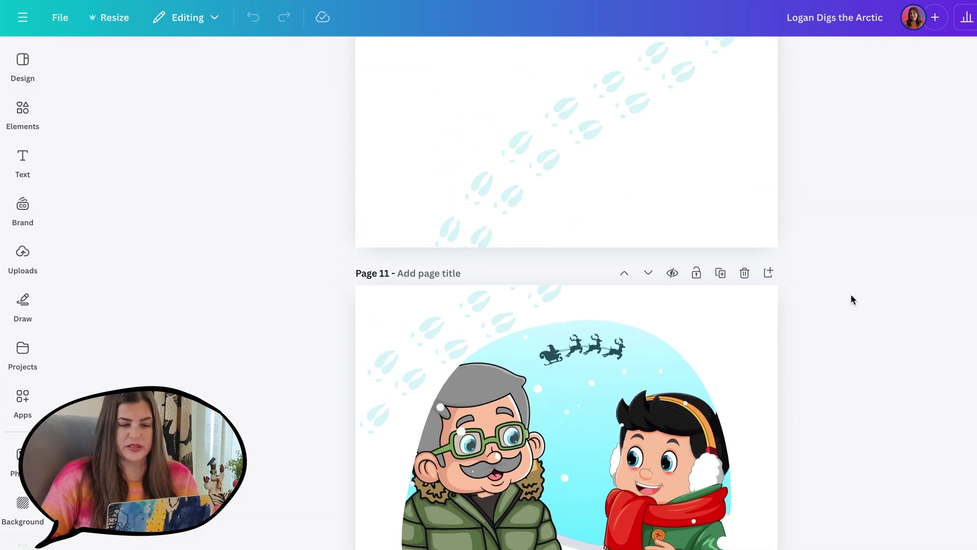
scroll(851, 294, "up", 1)
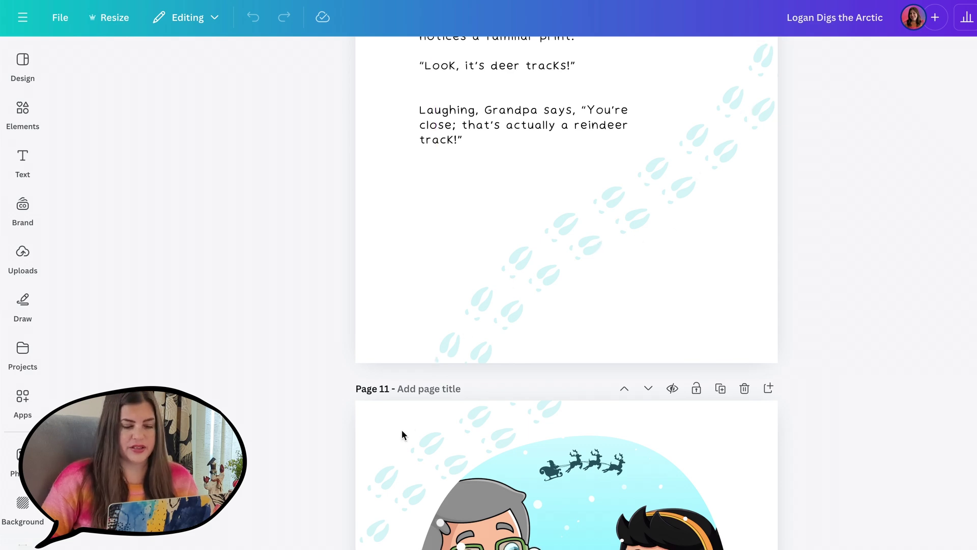
scroll(402, 434, "down", 5)
scroll(403, 434, "up", 1)
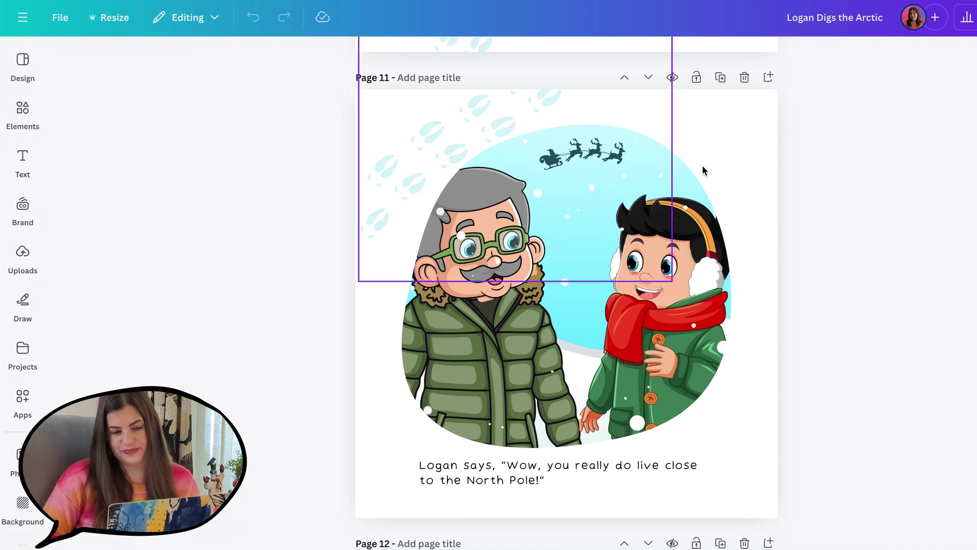
scroll(702, 168, "down", 1)
scroll(826, 277, "down", 5)
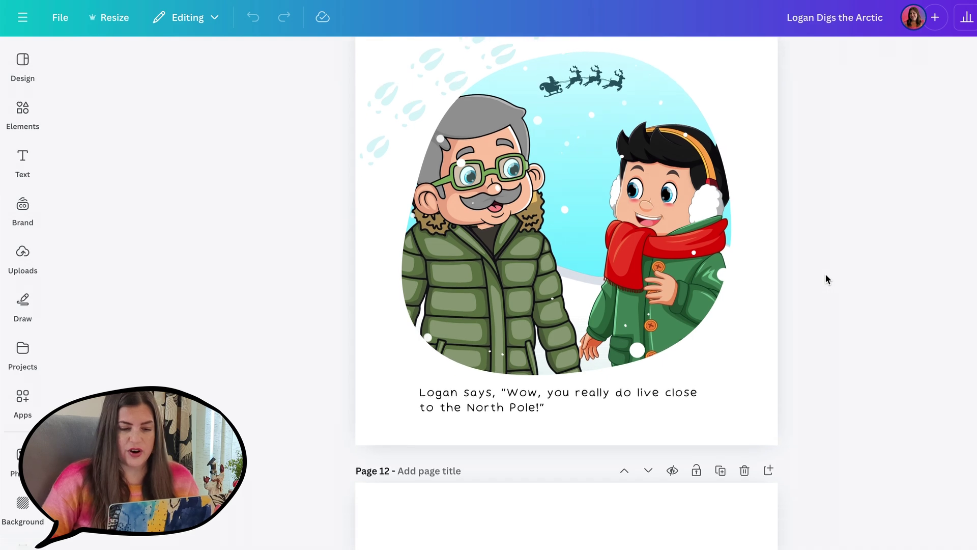
scroll(825, 276, "down", 4)
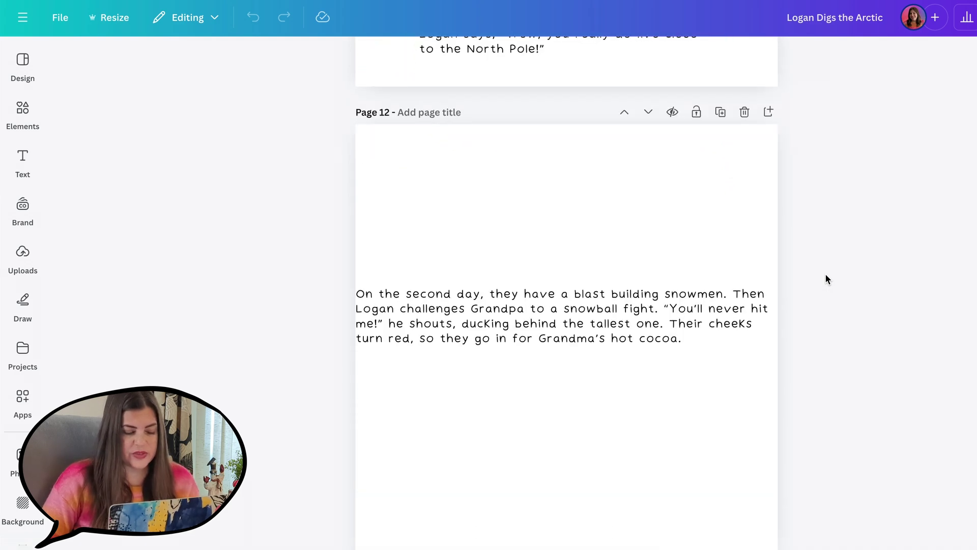
scroll(826, 273, "down", 1)
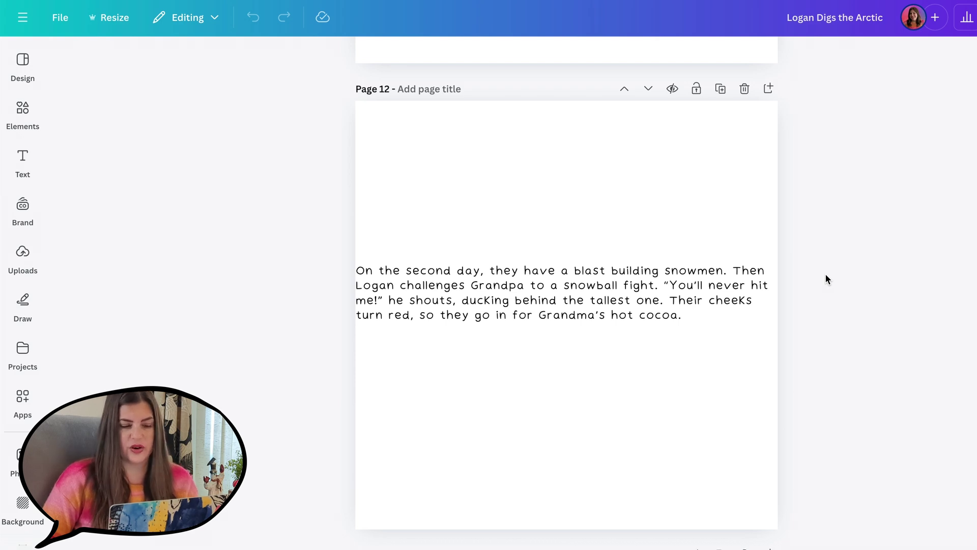
scroll(825, 275, "down", 1)
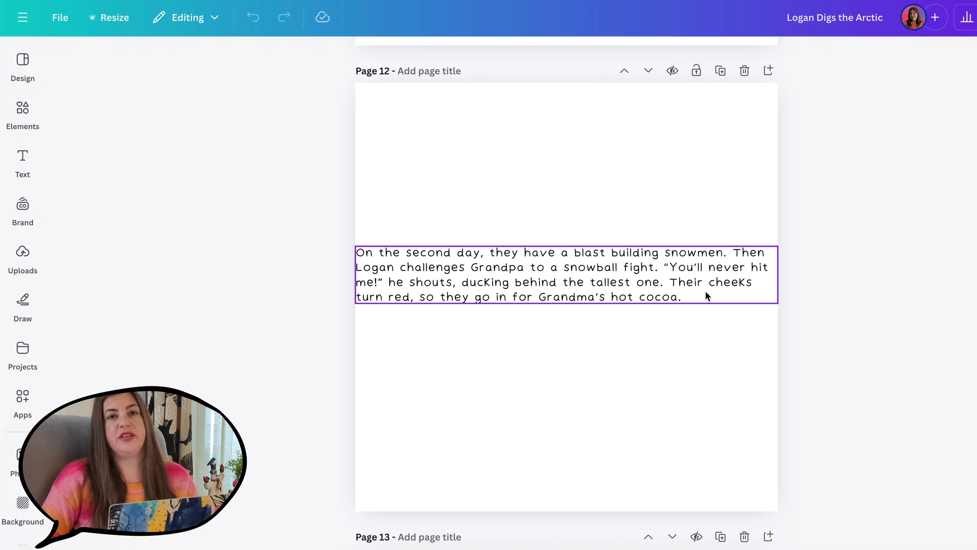
Duplicate page 12's story text below the original and trim the copy to its last sentence, starting with "Their cheeks turn red".
left_click(605, 268)
left_click(601, 263)
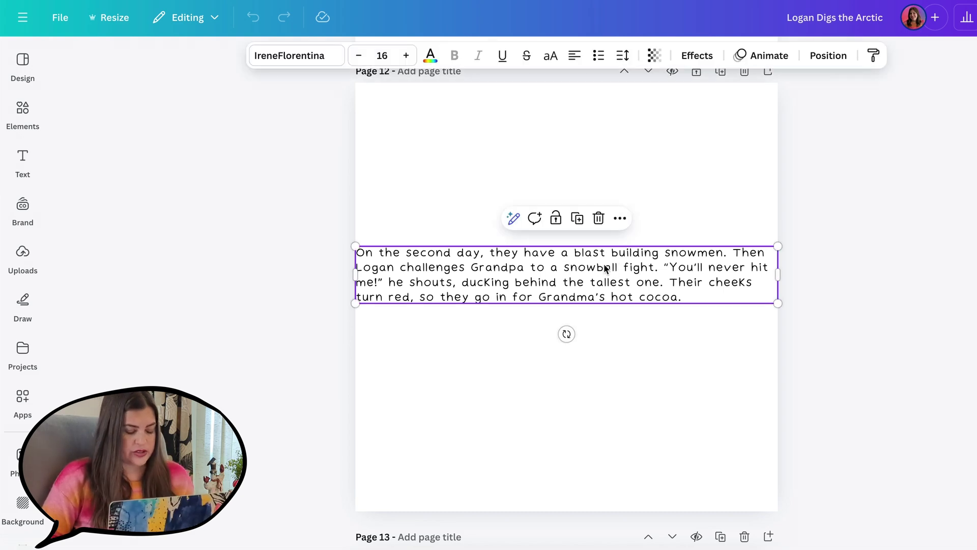
key("Escape")
left_click(596, 273)
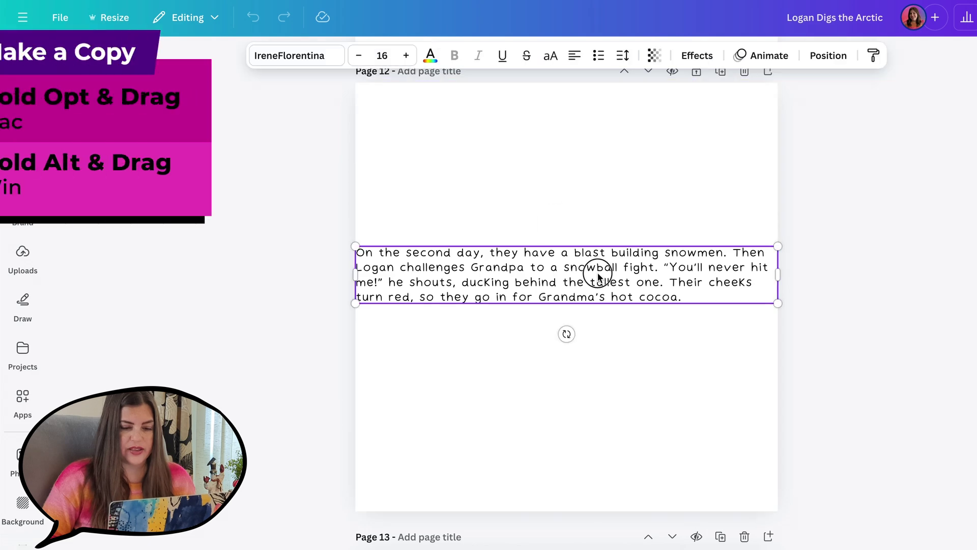
left_click_drag(596, 273, 593, 371)
left_click_drag(666, 374, 362, 341)
key("BackSpace")
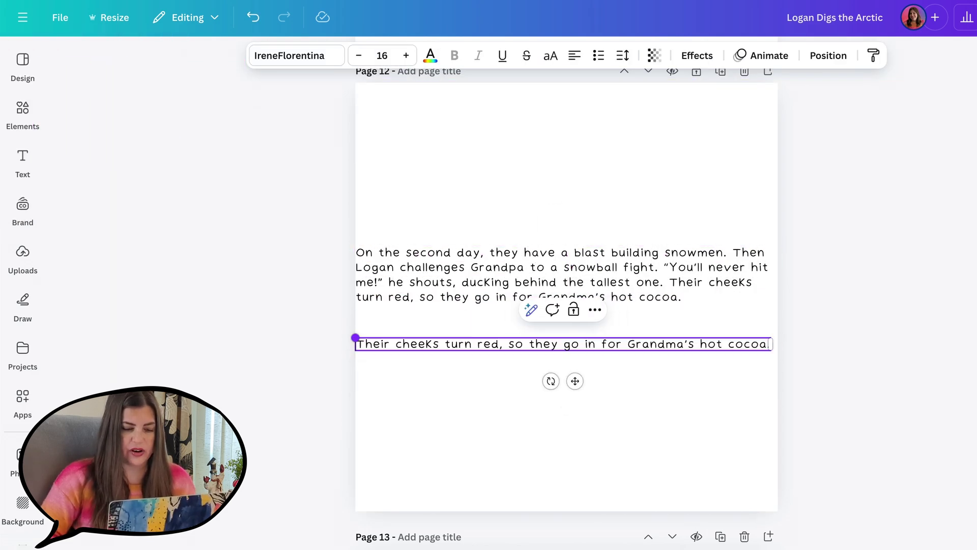
Move the copied hot cocoa sentence from page 12 onto page 13.
left_click_drag(480, 362, 557, 353)
left_click_drag(631, 356, 558, 499)
scroll(663, 321, "up", 3)
Delete the last sentence, starting with "Their cheeks turn red", from the original text on page 12.
left_click(662, 321)
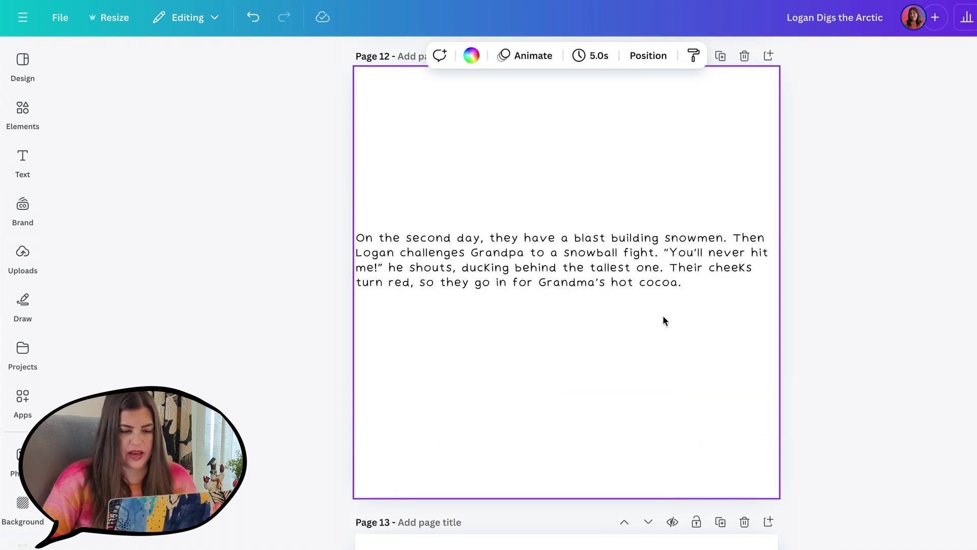
left_click(645, 308)
left_click(663, 290)
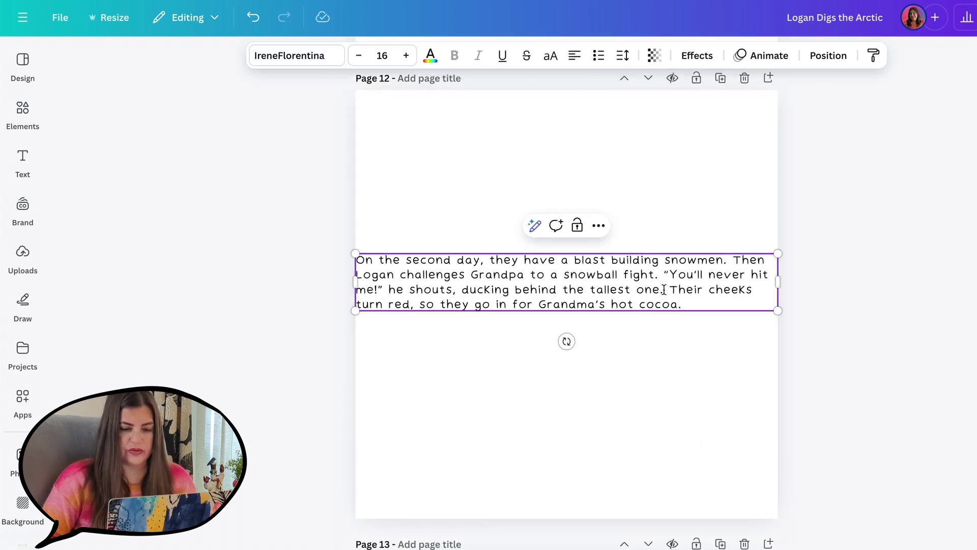
left_click(688, 304, "shift")
key("BackSpace")
Narrow page 12's text box and place it inside the margins near the top of the page.
left_click_drag(777, 281, 703, 275)
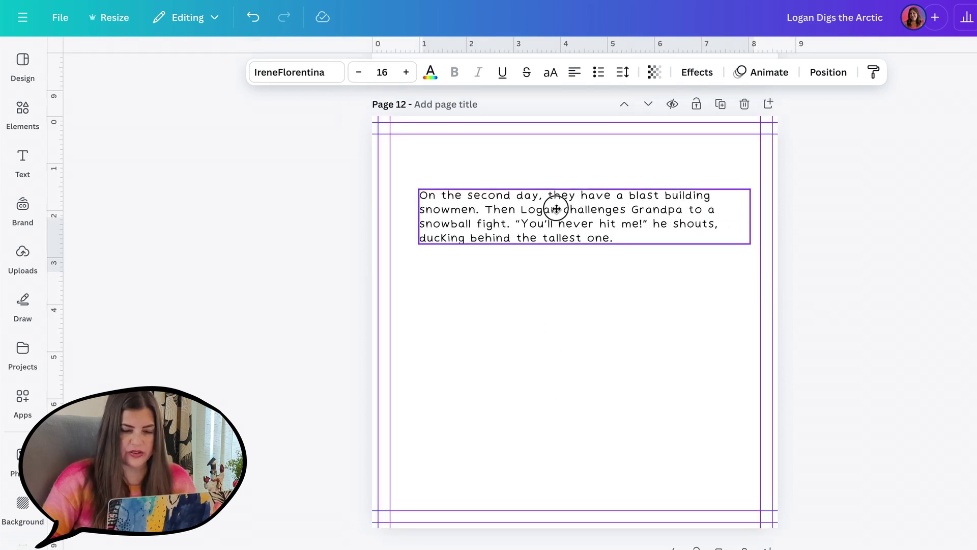
left_click_drag(556, 207, 546, 177)
left_click(589, 306)
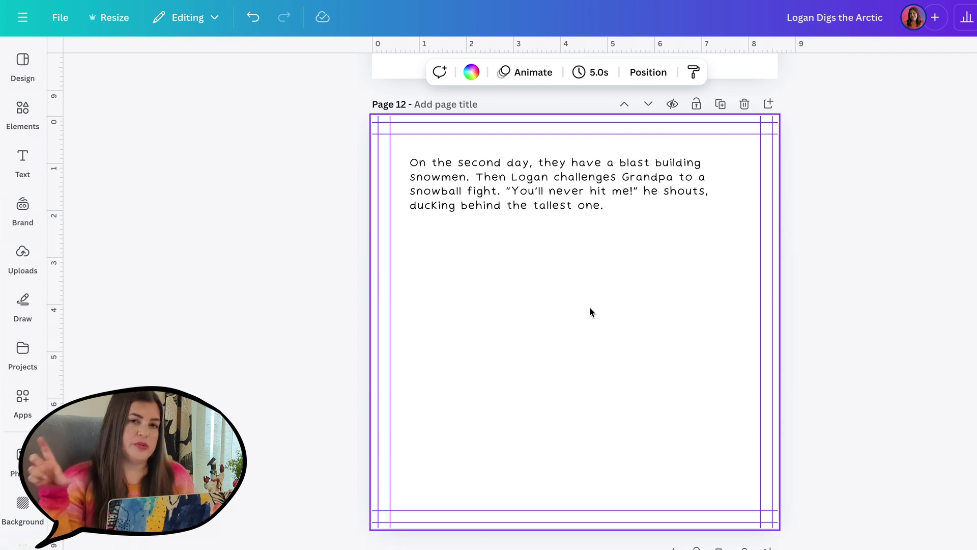
Copy the light-blue gradient background from page 9 and paste it onto page 12.
scroll(589, 306, "up", 2)
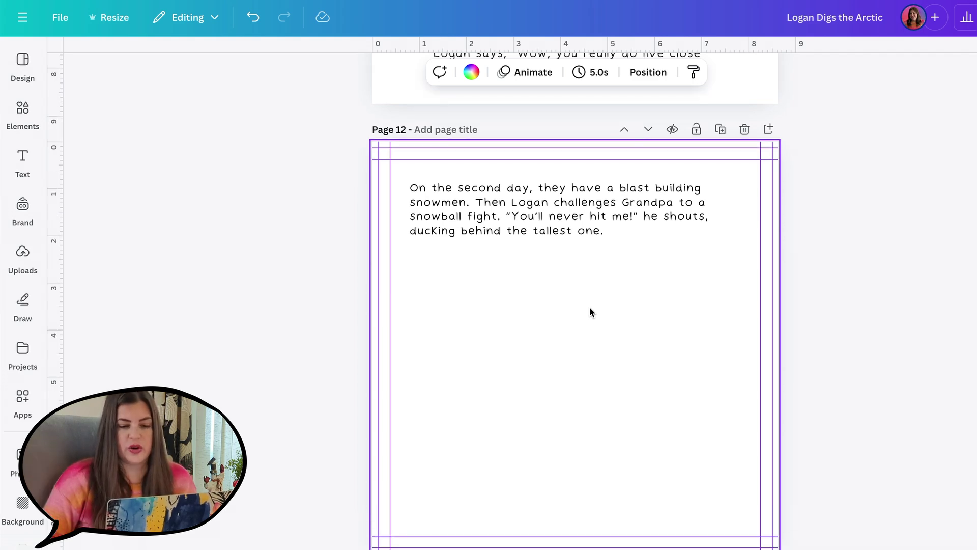
scroll(590, 311, "up", 6)
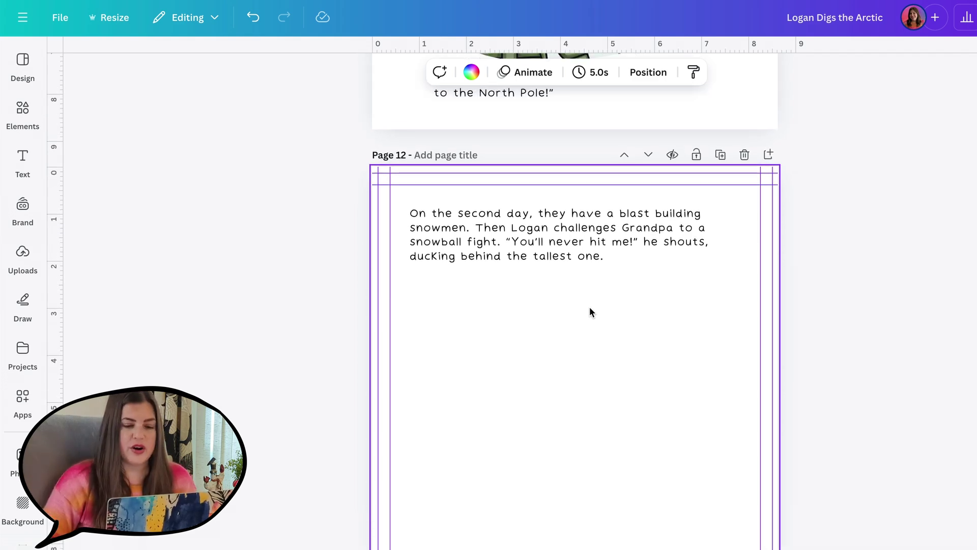
scroll(591, 312, "up", 15)
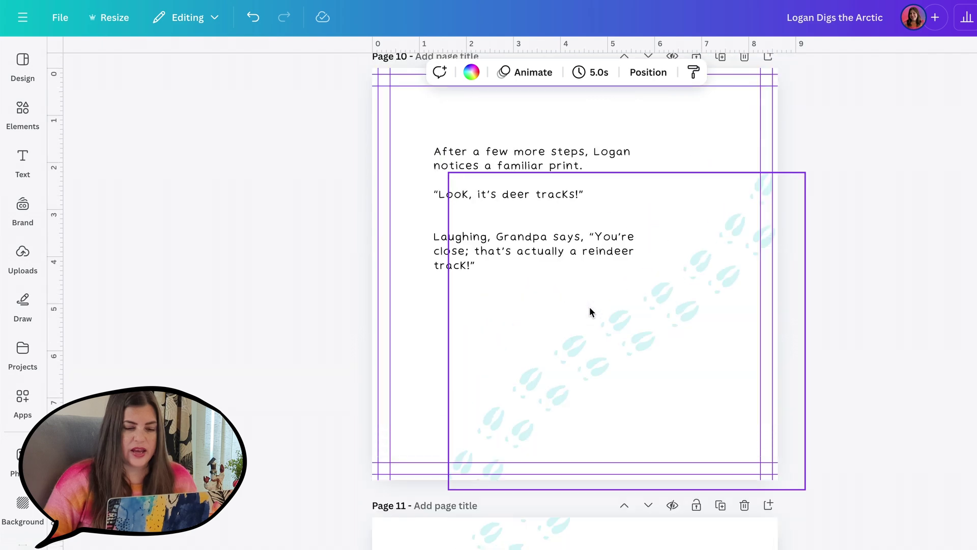
scroll(590, 311, "up", 3)
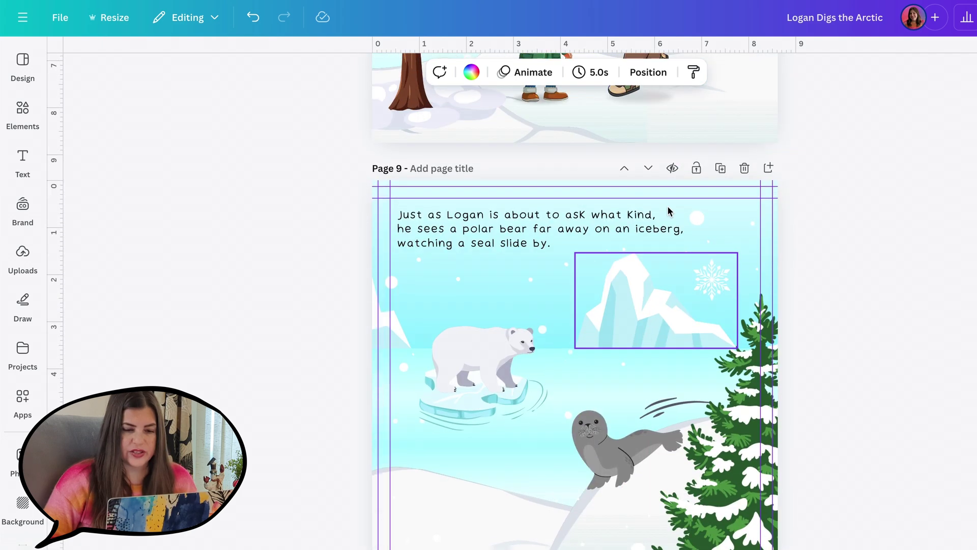
left_click(730, 193)
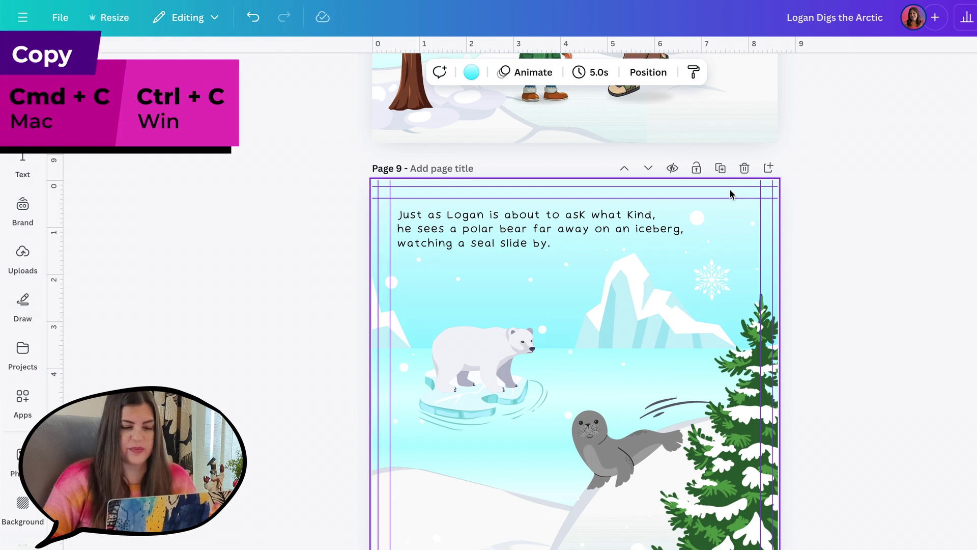
scroll(731, 193, "down", 20)
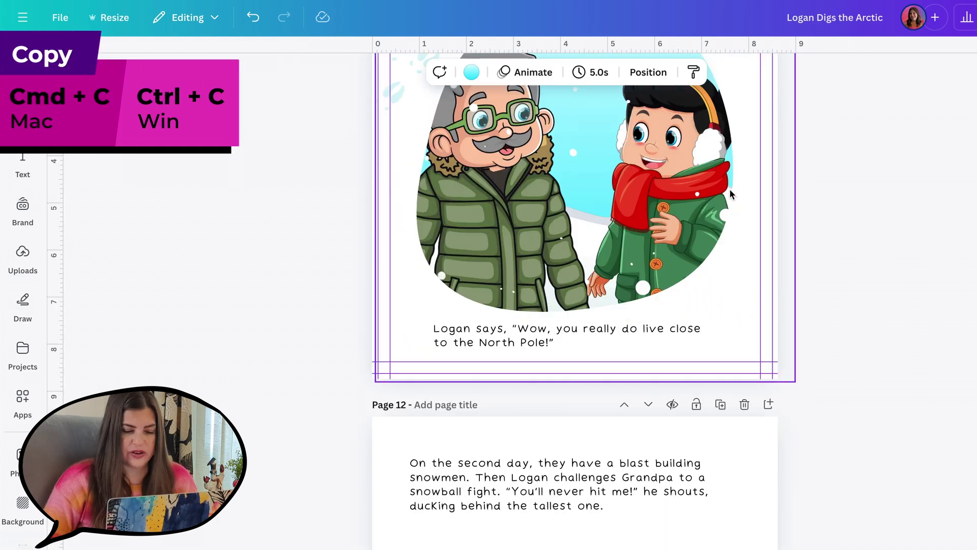
scroll(731, 194, "down", 2)
left_click(731, 194)
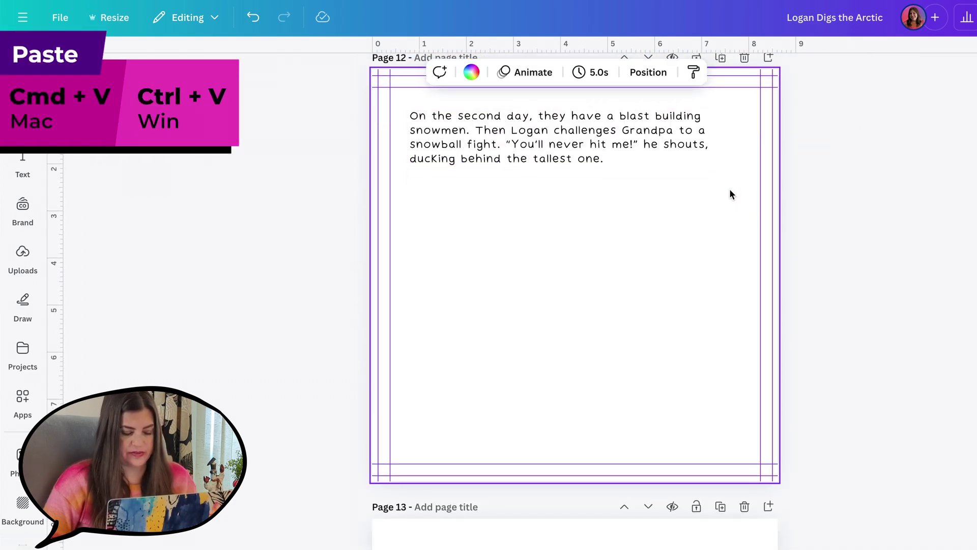
key("ctrl+v")
Search the elements for "snow ground" and add a snowy hills graphic across page 12's full width, about 8.6 by 3.8.
left_click(22, 114)
type("snow ground")
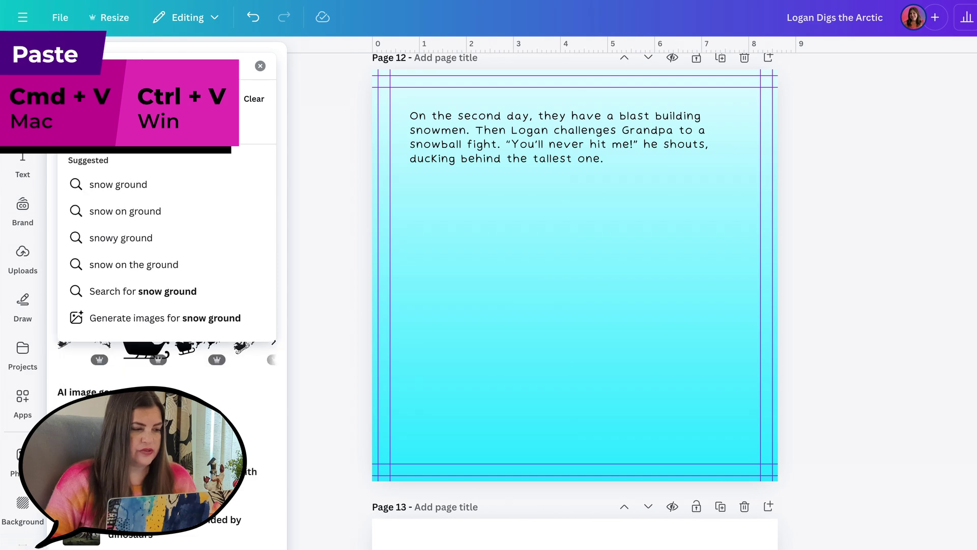
key("Return")
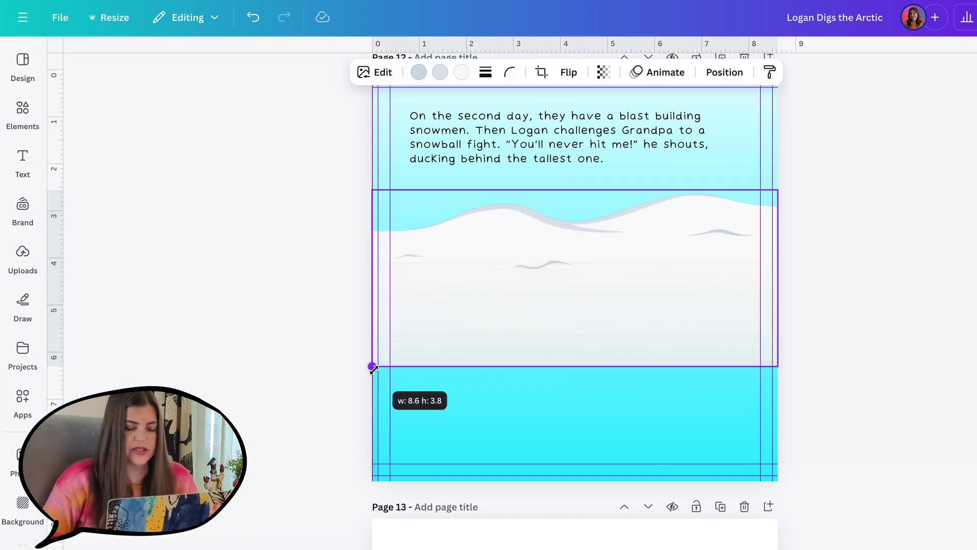
left_click(310, 424)
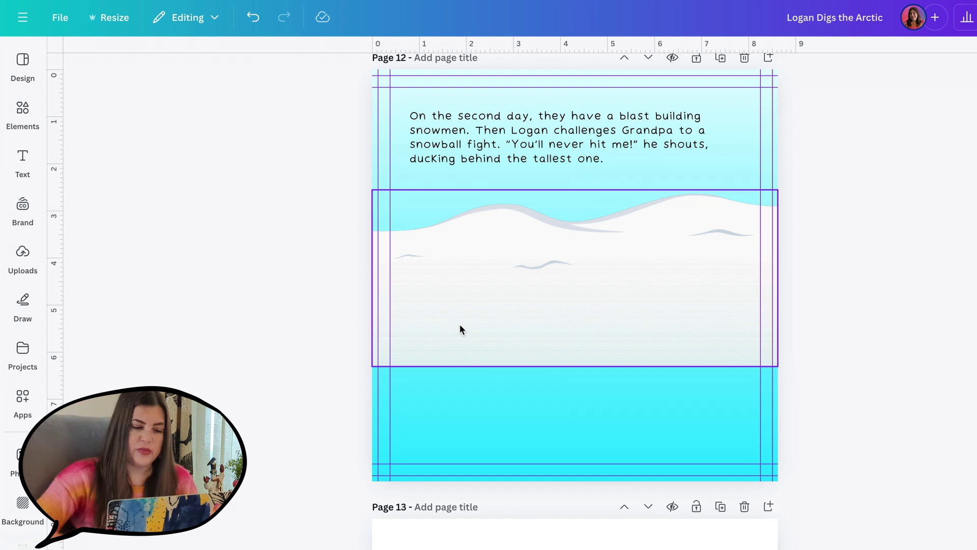
left_click(401, 337)
left_click(297, 399)
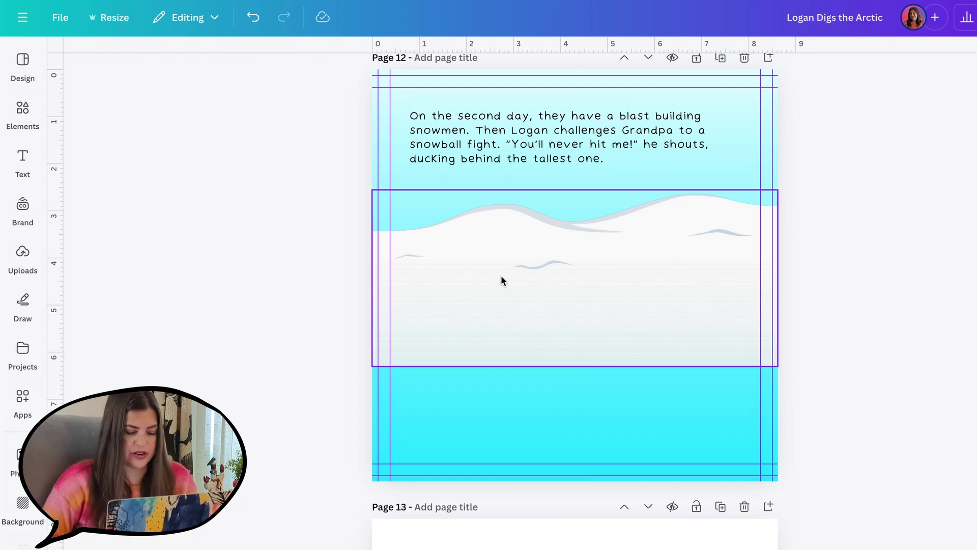
Add a rectangle directly below the snowy hills and stretch it to cover the rest of the page's width.
key("r")
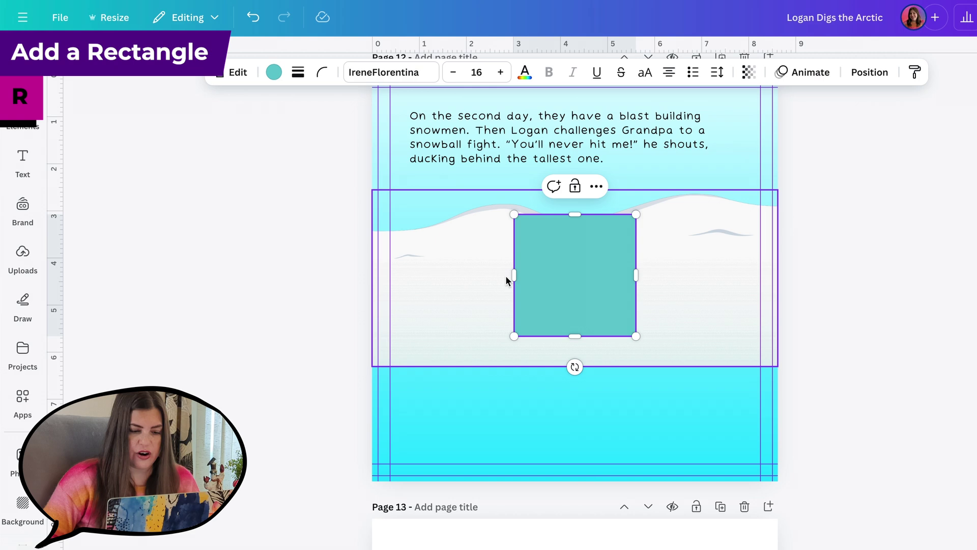
left_click(538, 249)
left_click_drag(538, 249, 397, 399)
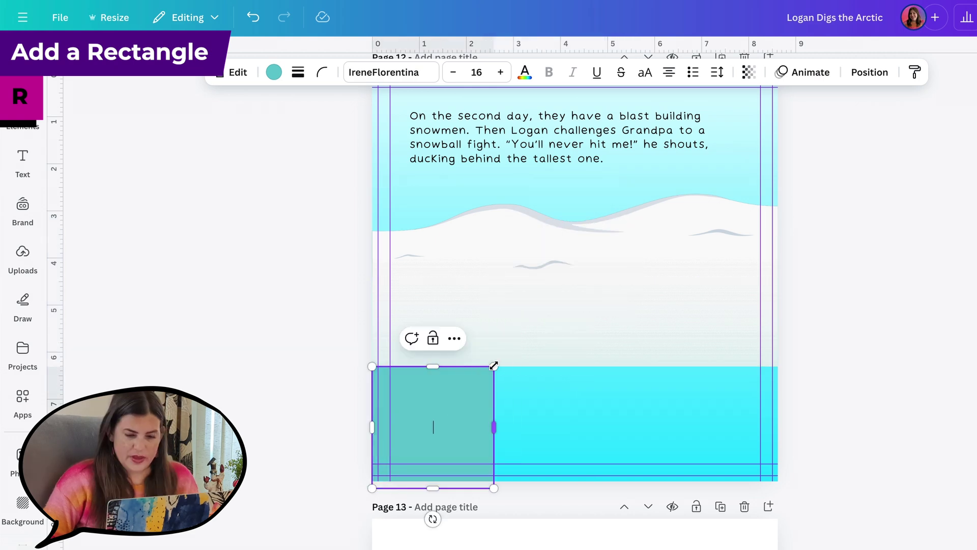
left_click_drag(492, 365, 784, 361)
Fill the rectangle with the pale grey sampled from the lower edge of the snowy hills graphic.
left_click(274, 72)
left_click(241, 333)
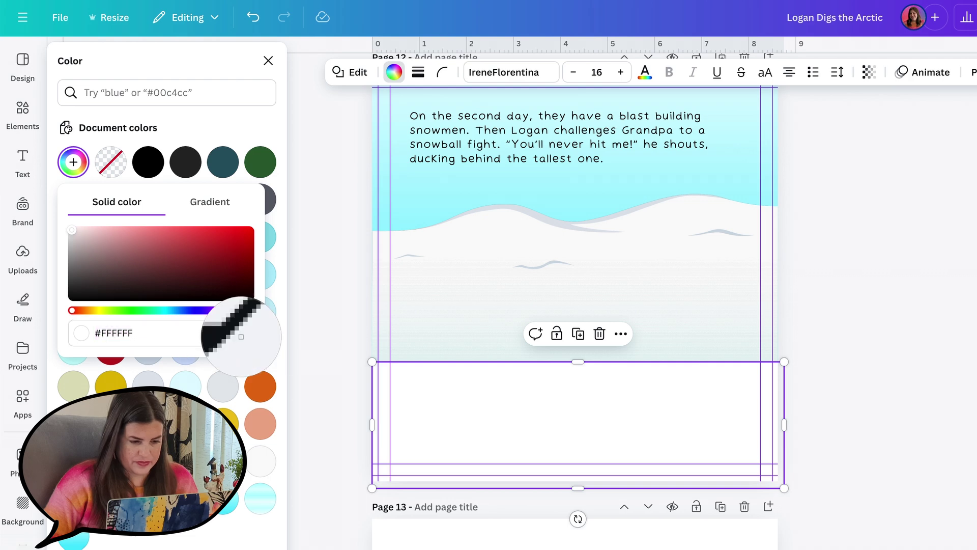
left_click(418, 353)
key("Escape")
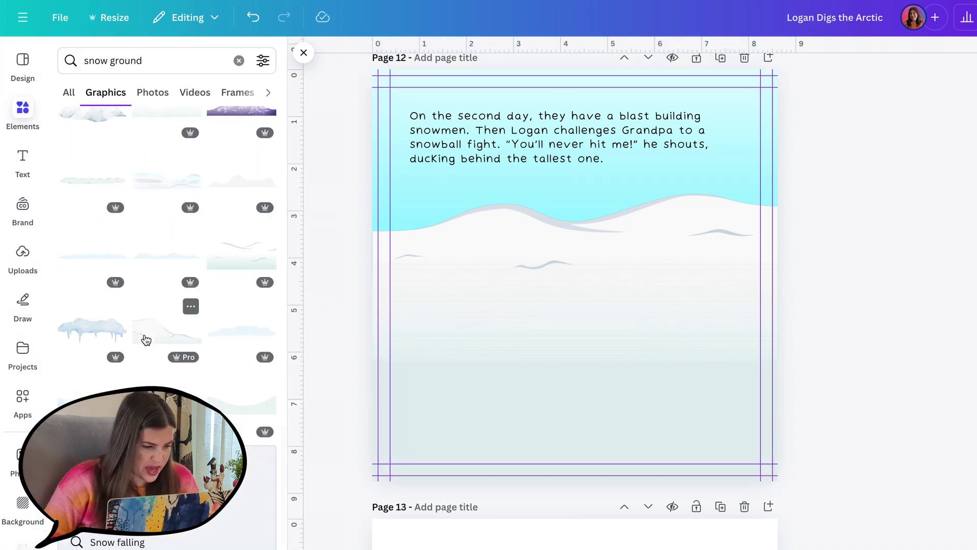
Add a sloping snowdrift graphic from the "snow ground" results to page 12's foreground and enlarge it to the page's width.
scroll(146, 339, "down", 2)
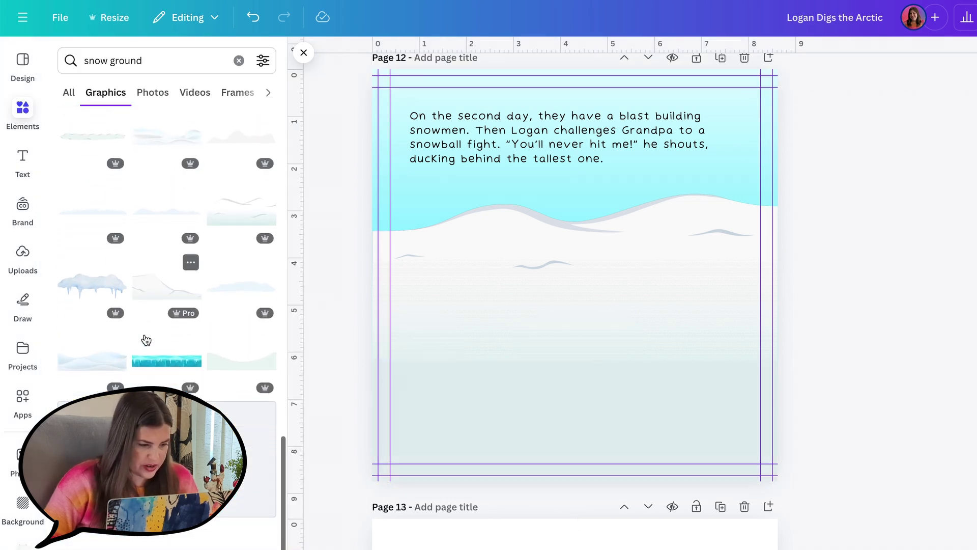
left_click_drag(157, 292, 518, 473)
left_click_drag(660, 368, 786, 325)
Search the graphics for "snowman" and add the snowman with the red knit hat and red scarf to page 12.
left_click(238, 61)
type("snowman")
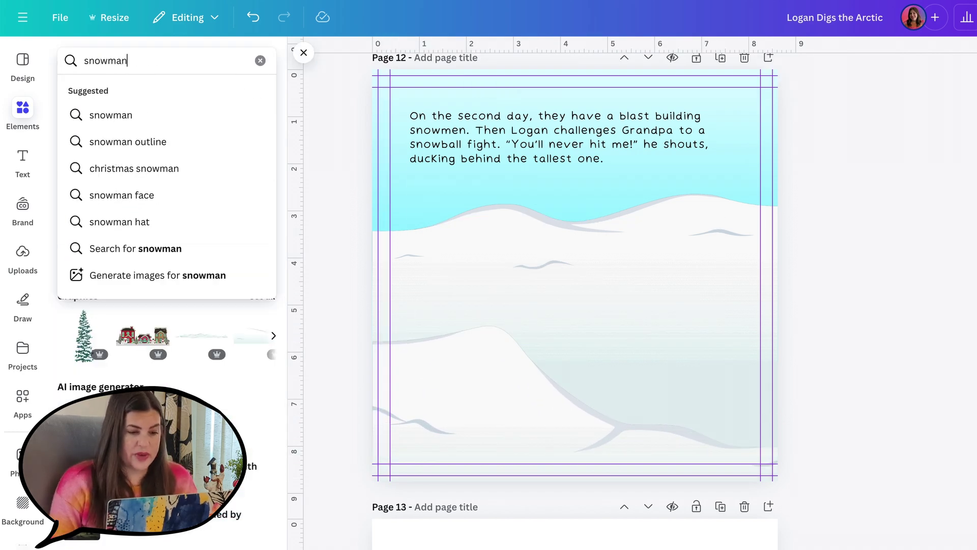
key("Return")
scroll(225, 313, "down", 1)
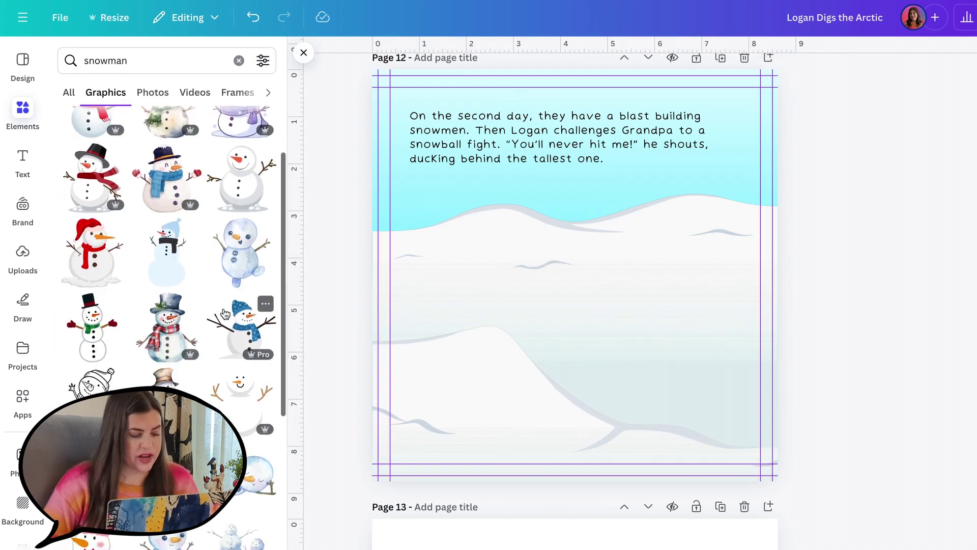
scroll(225, 313, "down", 3)
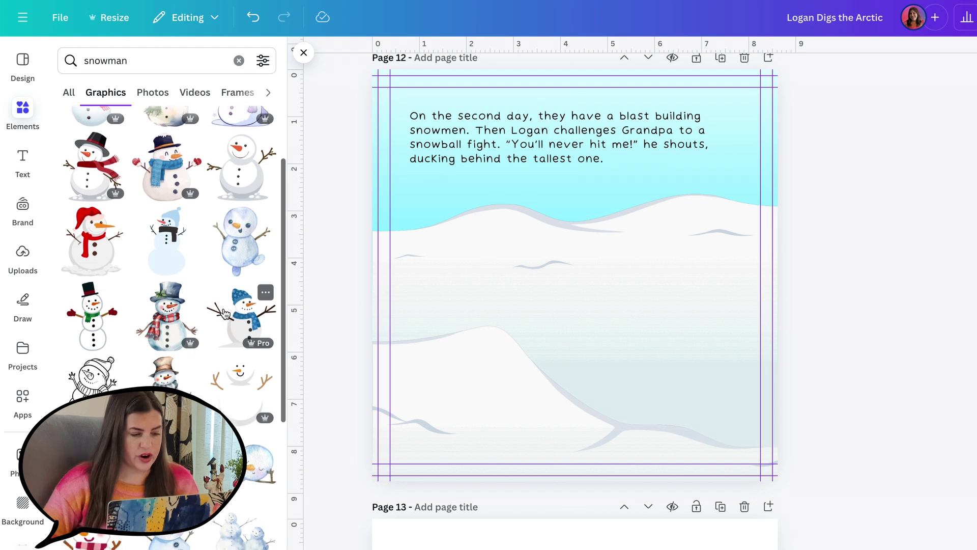
scroll(226, 313, "down", 4)
scroll(225, 313, "down", 6)
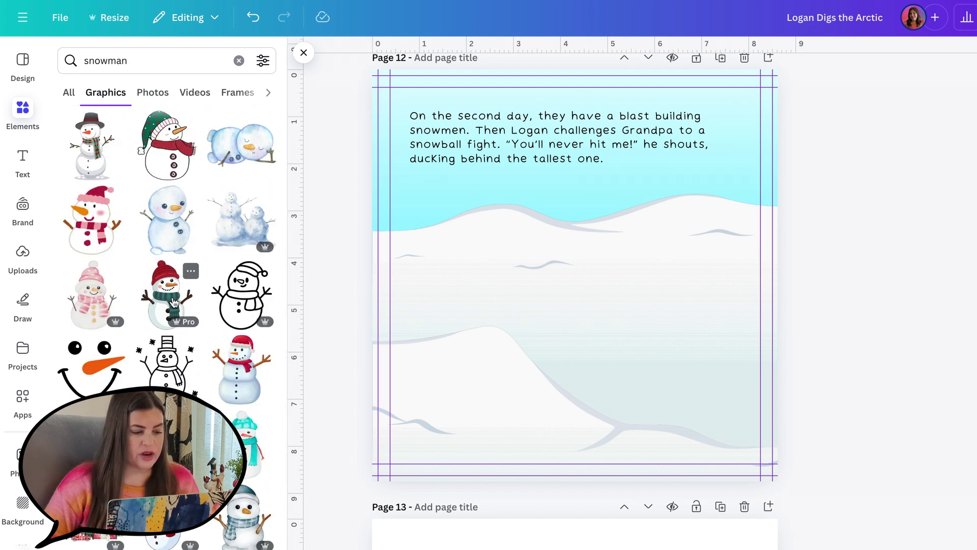
scroll(172, 301, "down", 10)
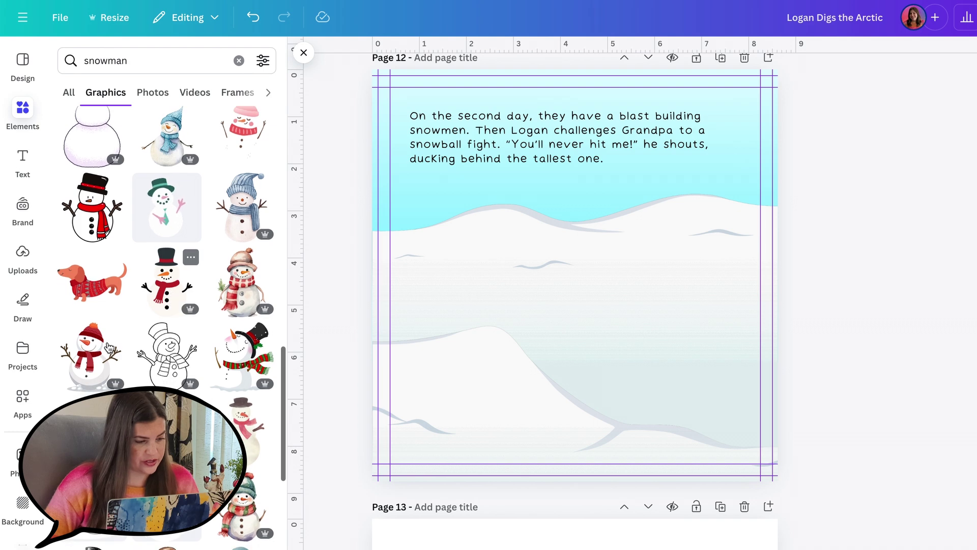
left_click(88, 356)
Add the snowman with the black top hat and red mittens to page 12's left half and delete the red-hat snowman.
scroll(222, 397, "down", 8)
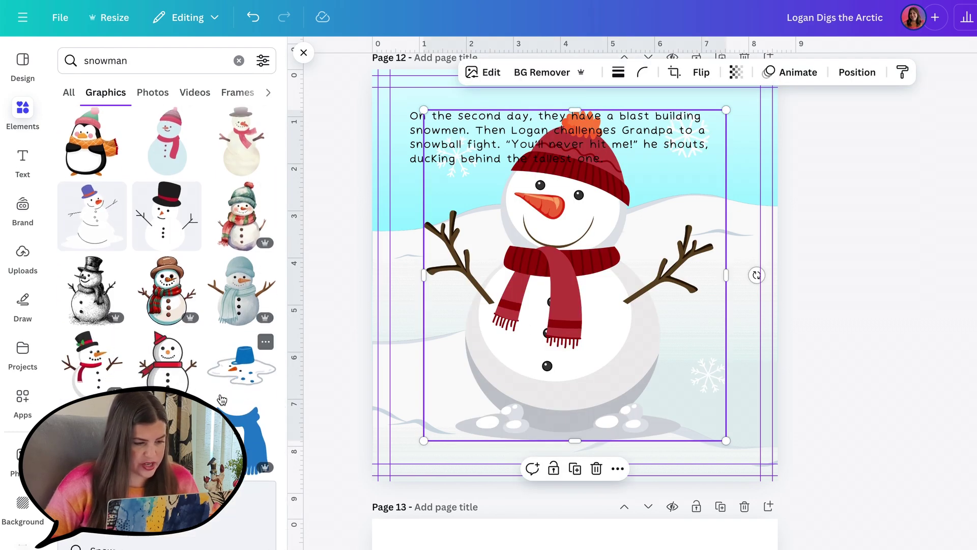
scroll(222, 399, "down", 5)
left_click(241, 214)
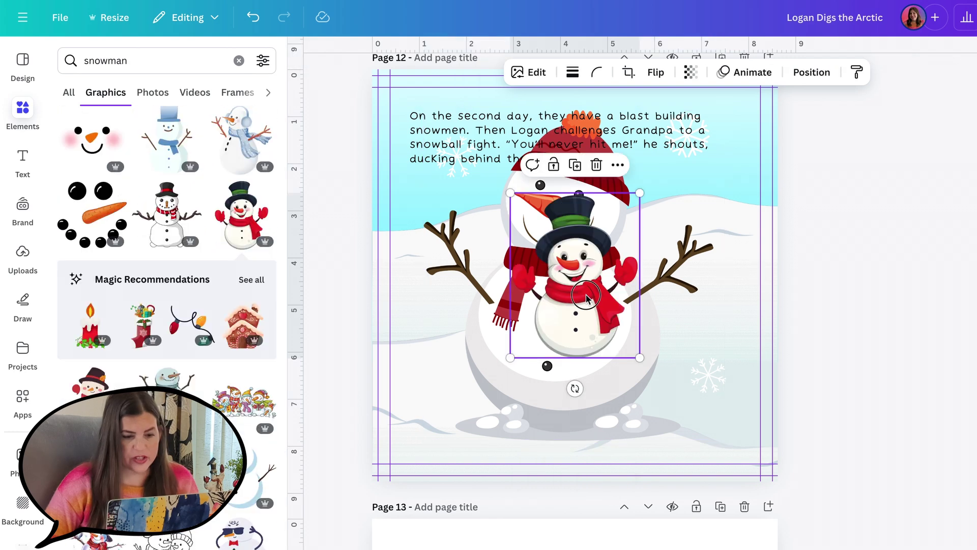
left_click_drag(586, 298, 473, 275)
left_click(637, 331)
key("Delete")
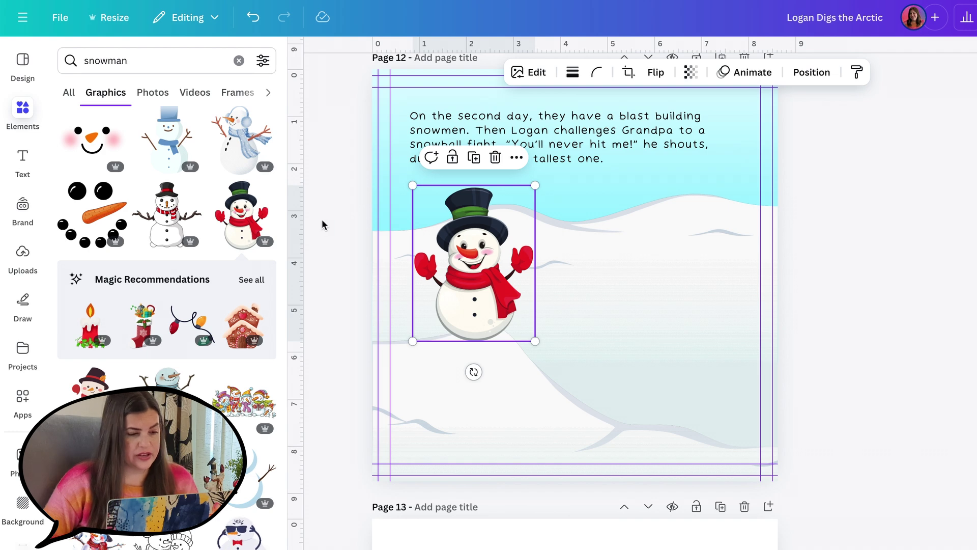
Look through the top-hat snowman's creator collection for "snowman" and browse the general snowman graphics for alternatives.
mouse_move(271, 227)
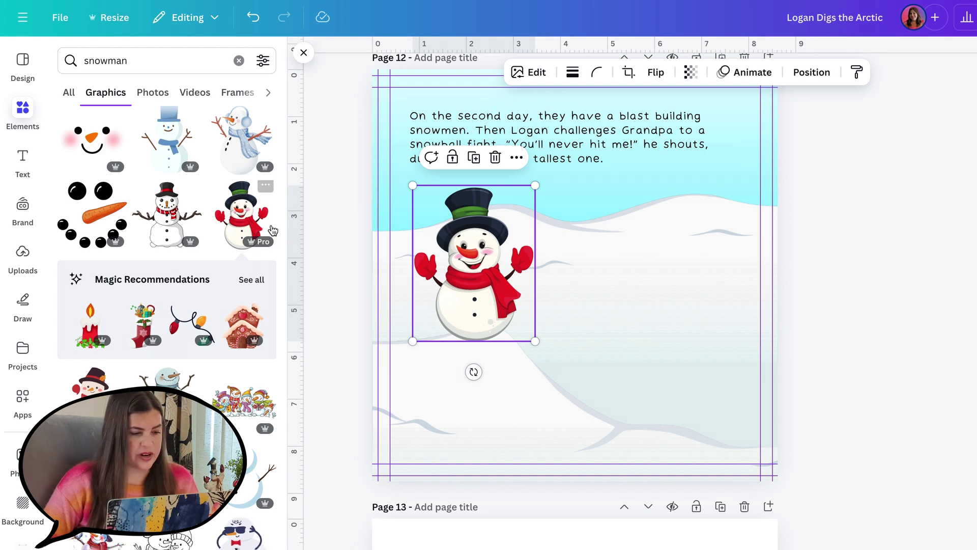
left_click(266, 192)
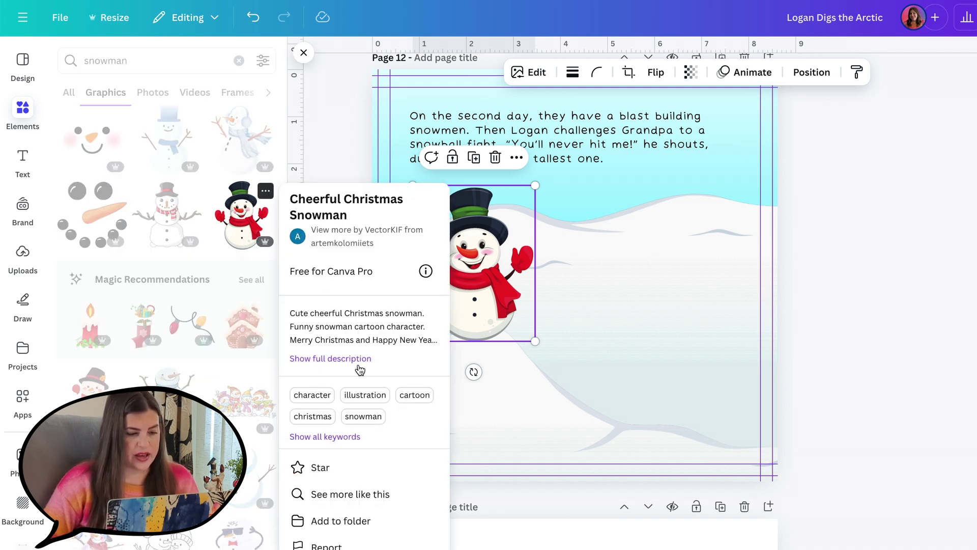
left_click(364, 244)
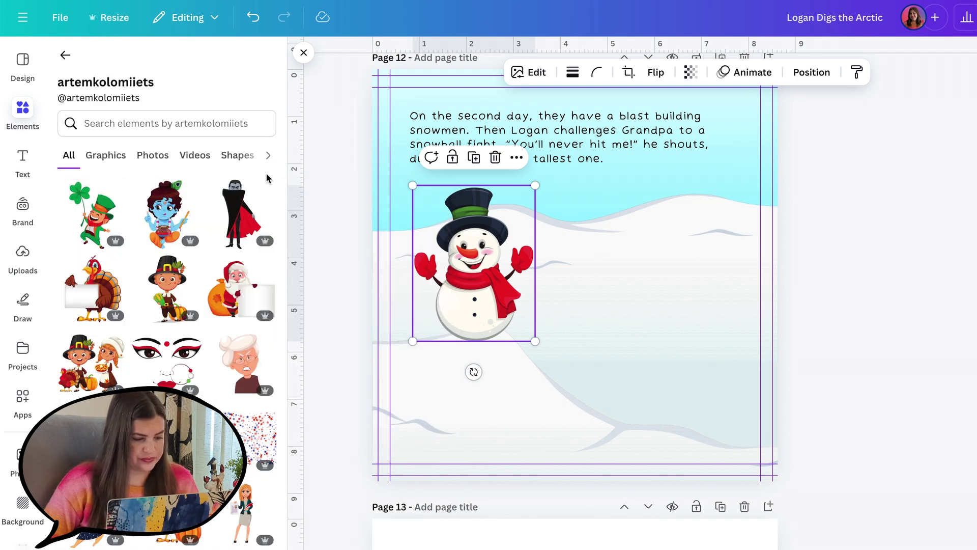
left_click(159, 128)
type("snowman")
key("Return")
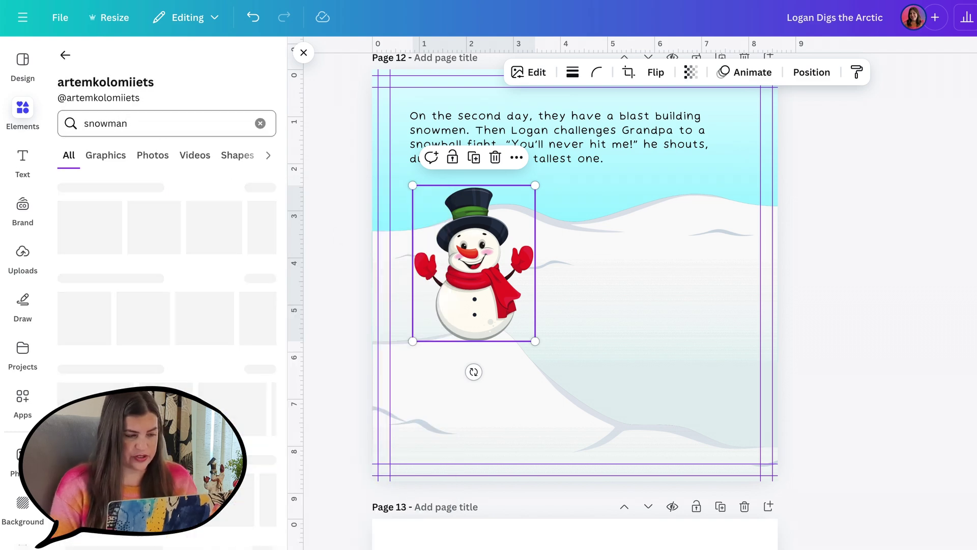
left_click(93, 359)
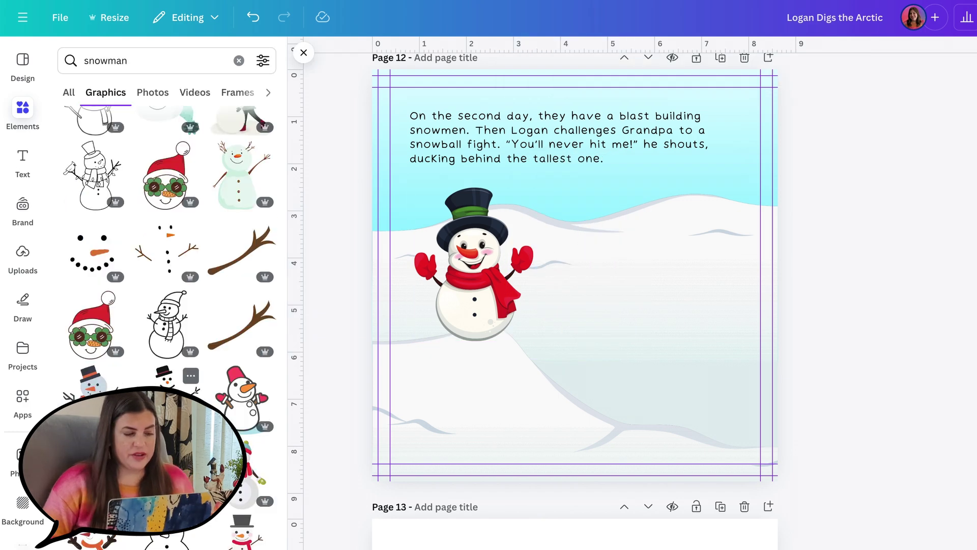
scroll(167, 326, "up", 12)
scroll(167, 326, "down", 5)
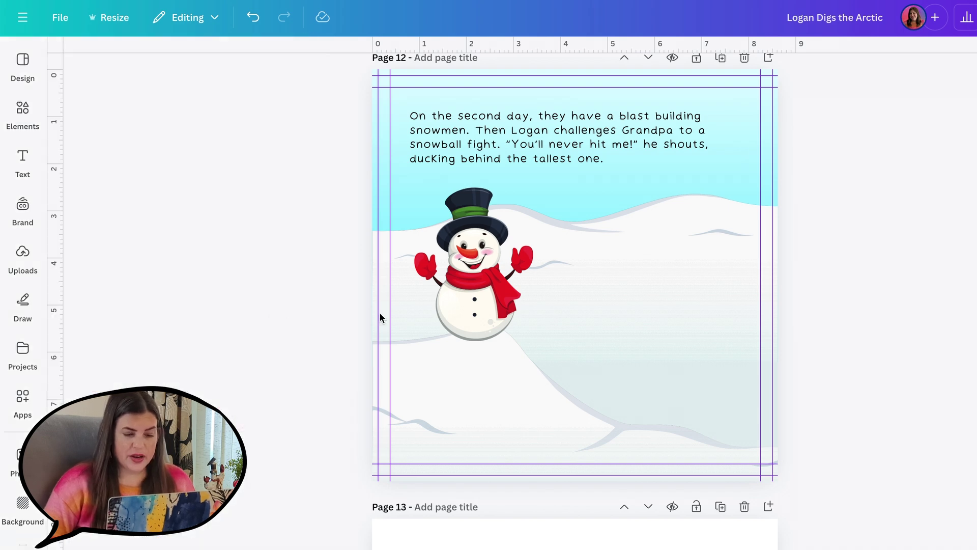
Open the Choppy Crop app with the snowman selected and enlarge the snowman to about 4.2 by 5.3.
left_click(481, 290)
left_click(481, 292)
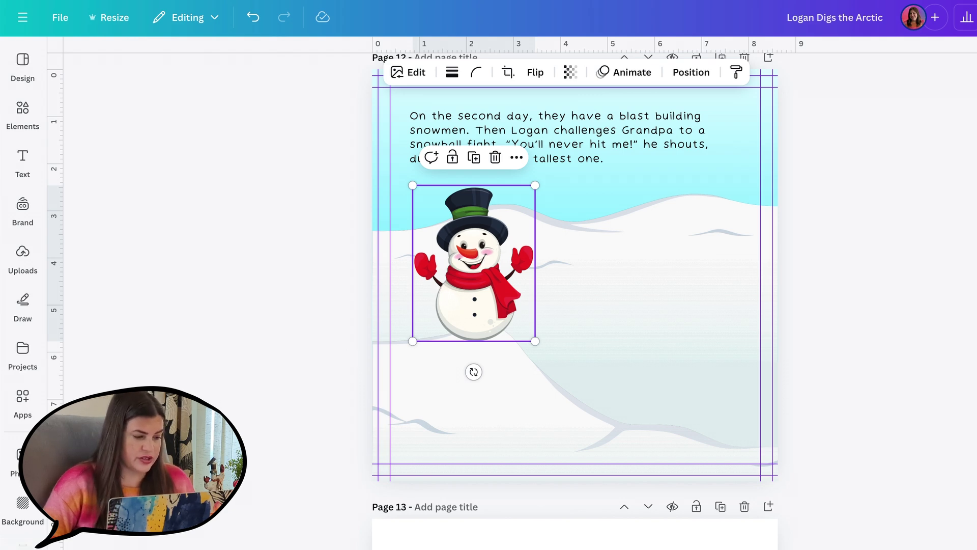
scroll(23, 500, "down", 4)
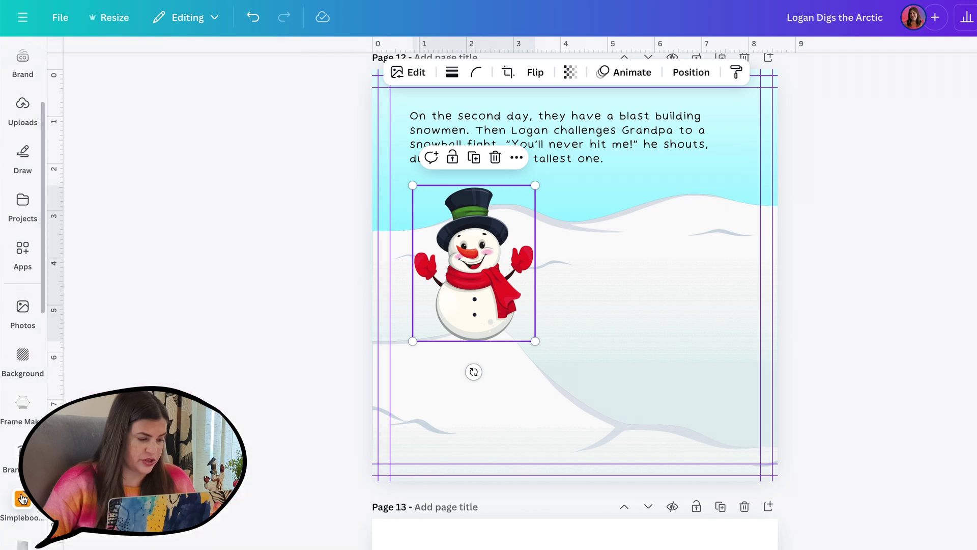
scroll(23, 497, "down", 3)
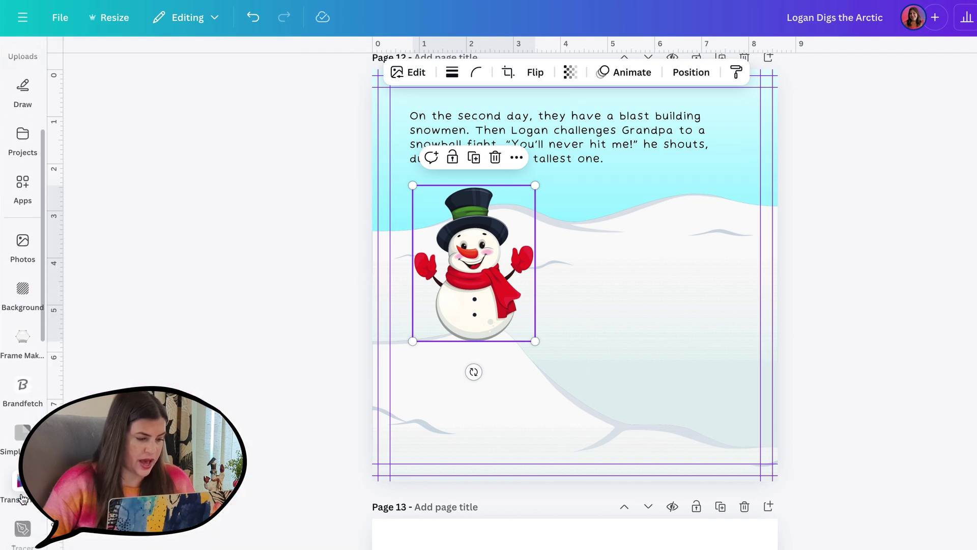
scroll(23, 497, "down", 2)
left_click(22, 420)
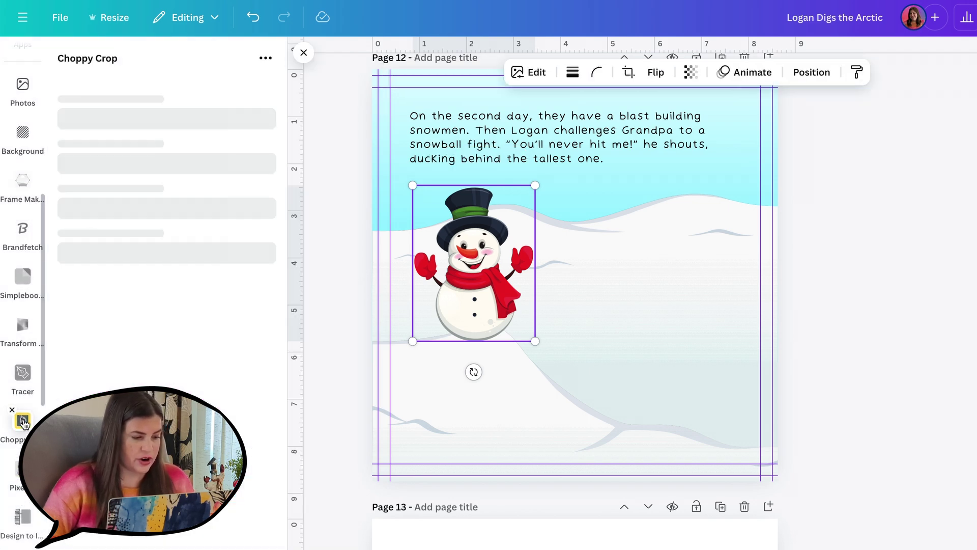
left_click_drag(535, 341, 608, 434)
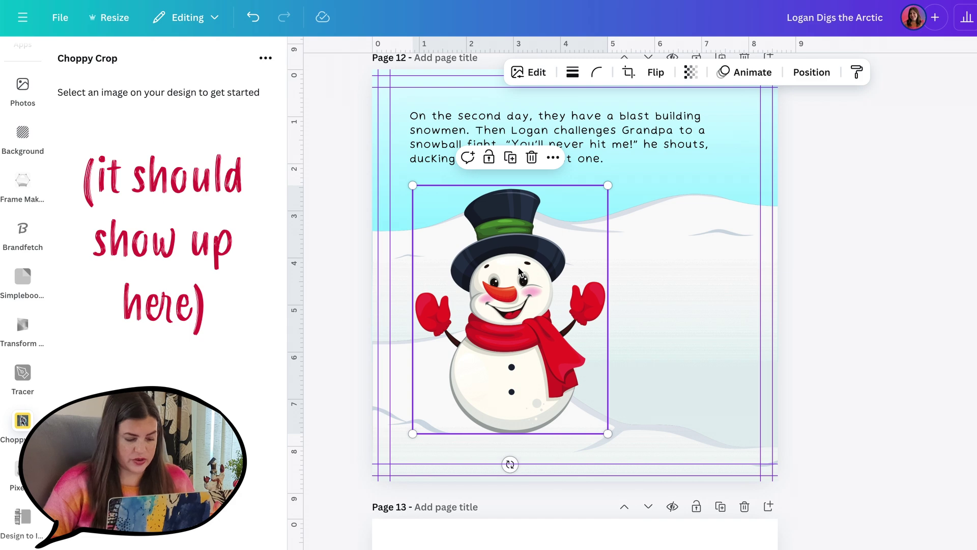
Copy the enlarged snowman onto page 13 and centre it below the text.
key("ctrl+c")
scroll(519, 272, "down", 5)
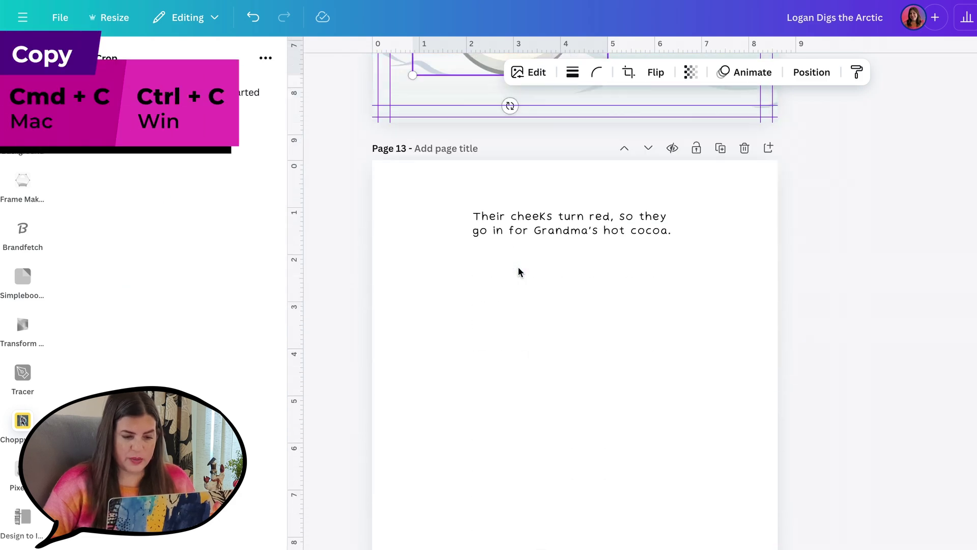
scroll(519, 271, "down", 2)
key("ctrl+v")
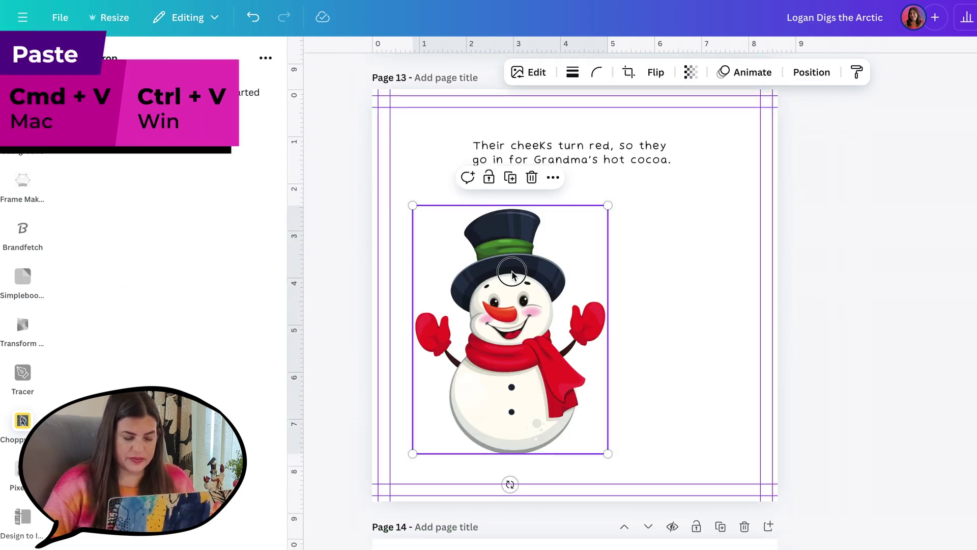
left_click_drag(512, 275, 569, 281)
left_click(446, 300)
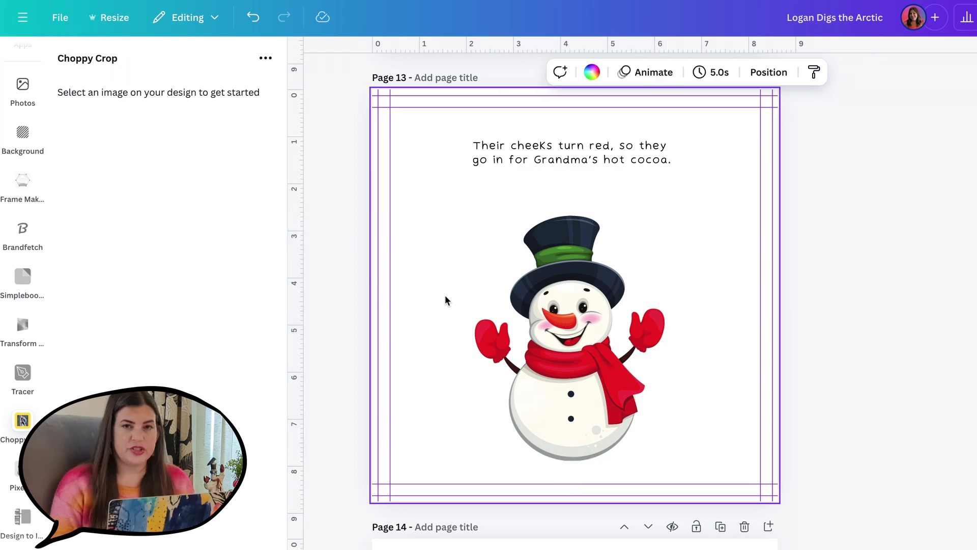
Open the Design to Image app and enlarge page 13's snowman to about 5.4 by 6.9.
scroll(22, 510, "down", 2)
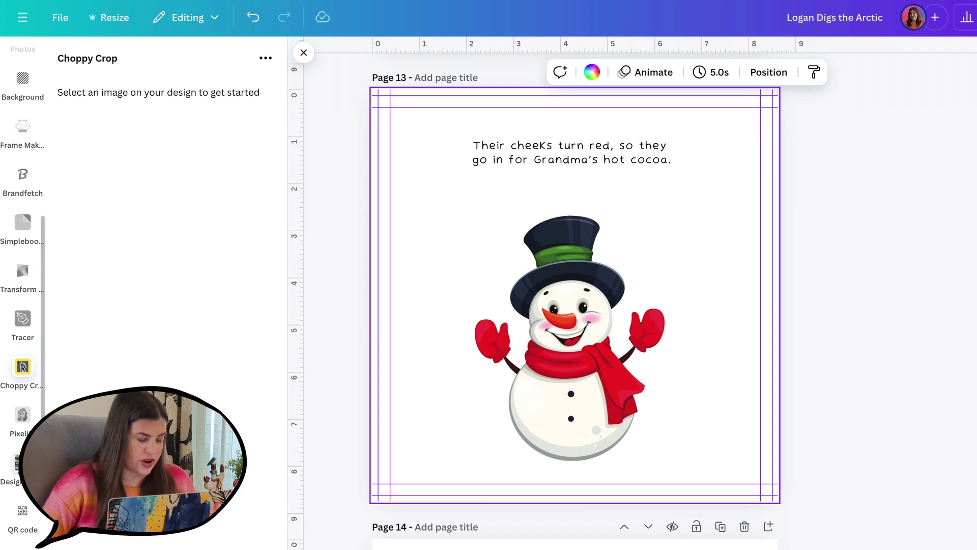
left_click(17, 464)
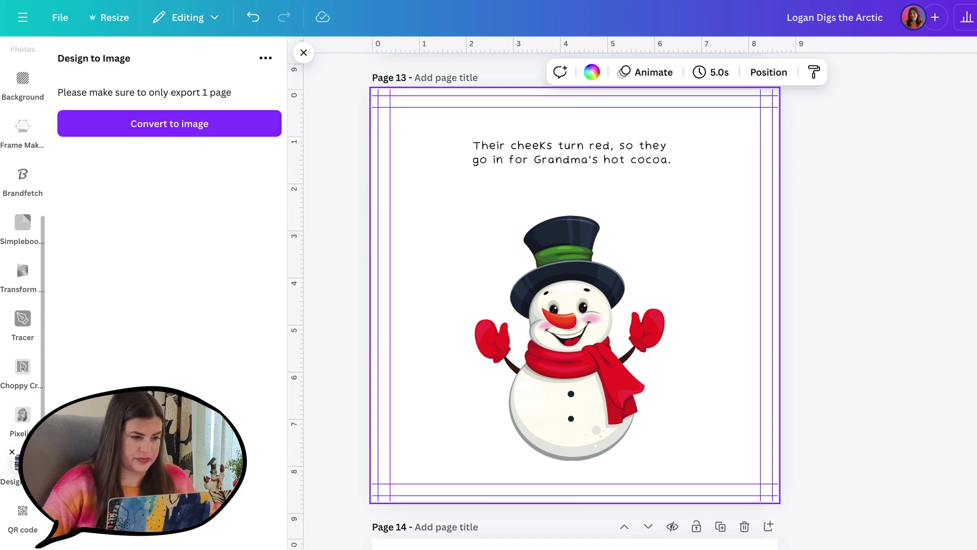
left_click(472, 214)
left_click_drag(473, 213, 439, 171)
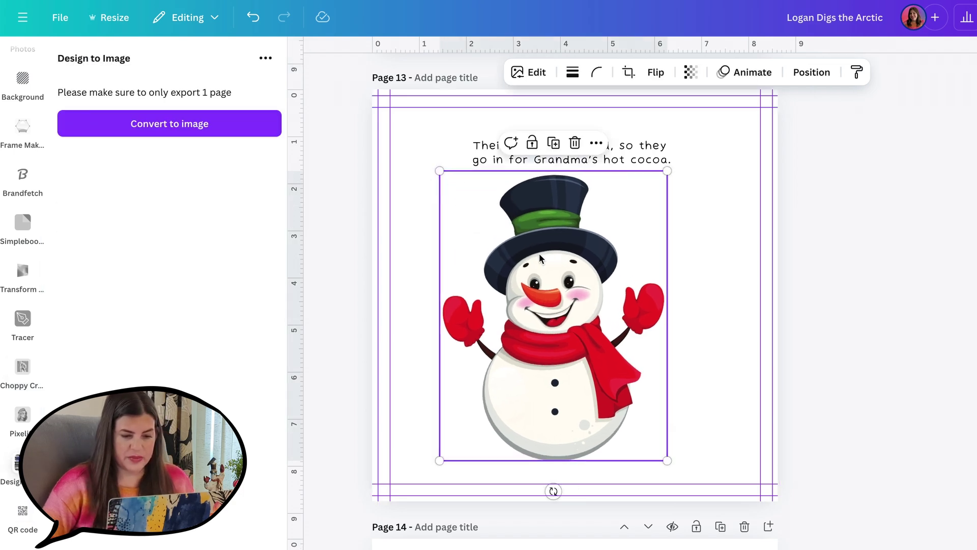
left_click_drag(674, 460, 701, 494)
Set up the image conversion as a PNG with a transparent background at size 1.5.
left_click(210, 131)
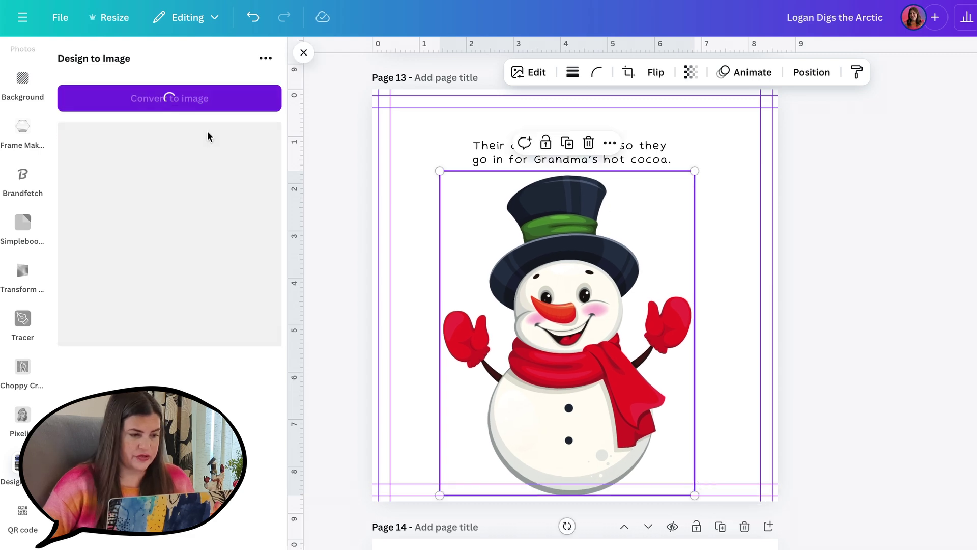
left_click(92, 283)
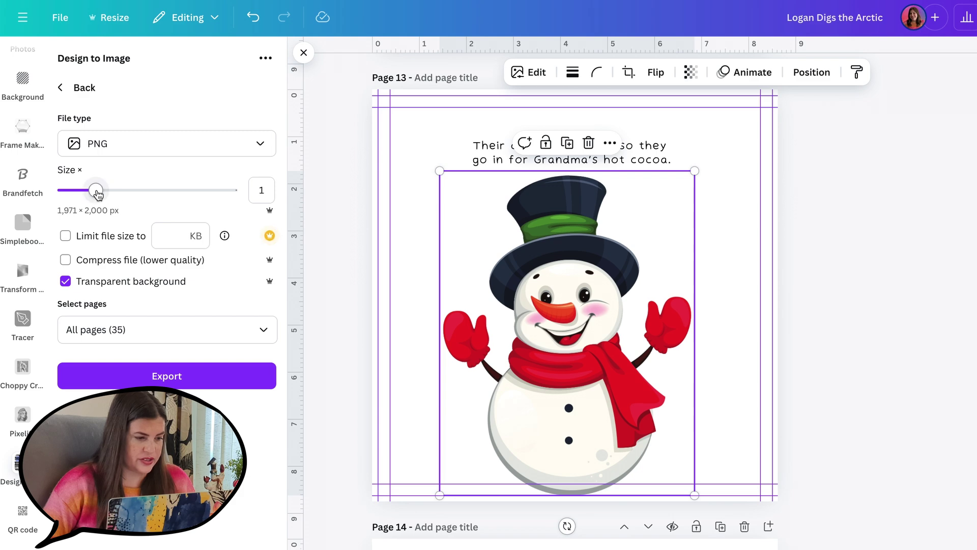
left_click_drag(96, 193, 131, 193)
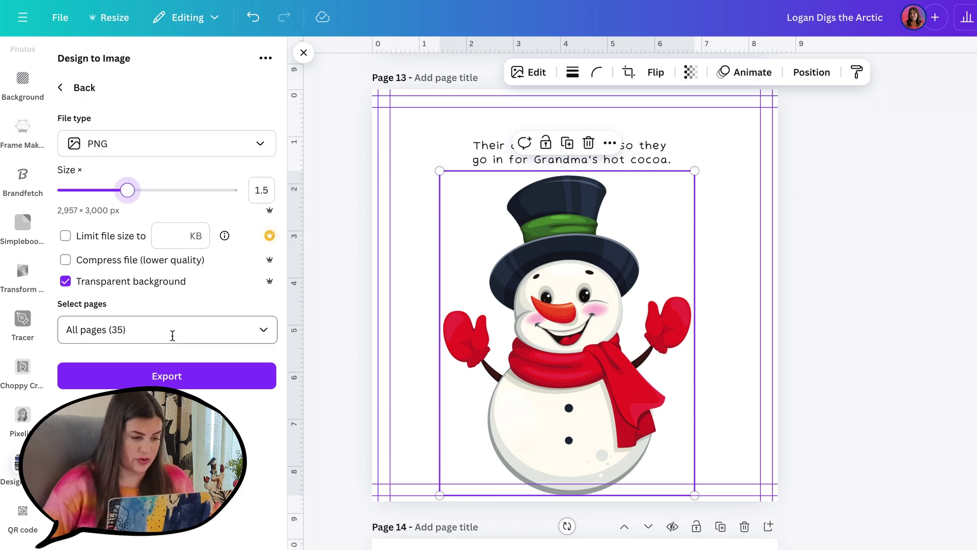
Limit the image conversion to the current page, page 13, and export it.
left_click(195, 341)
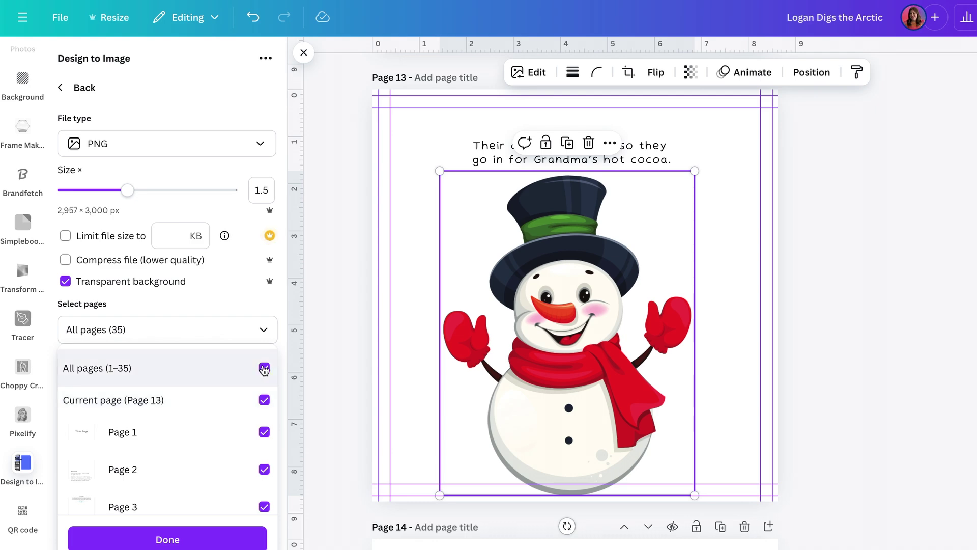
left_click(264, 367)
left_click(264, 400)
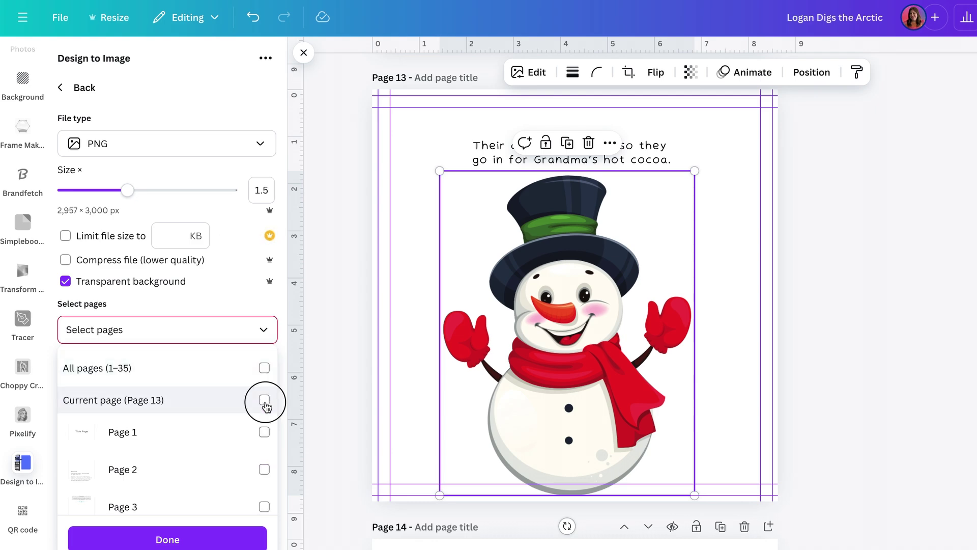
left_click(192, 537)
left_click(195, 381)
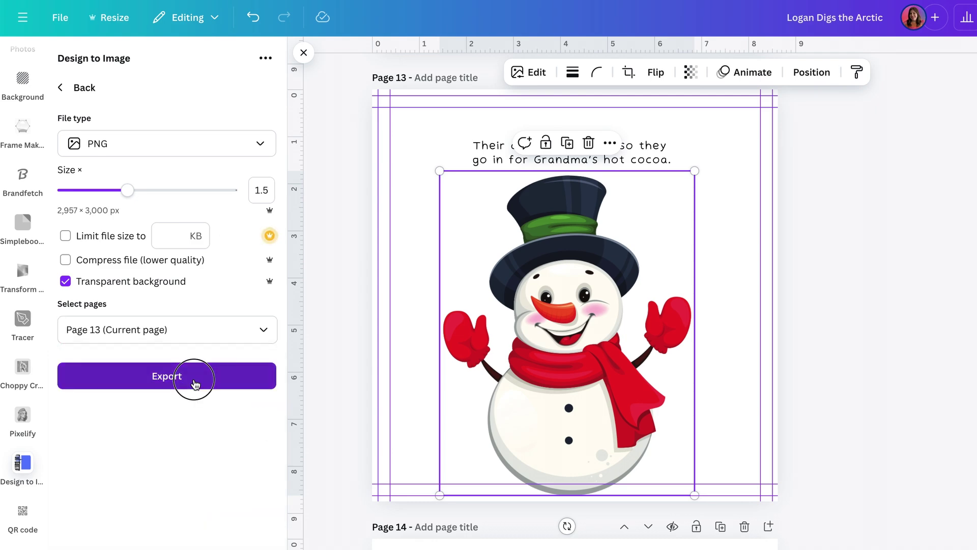
Place the exported snowman image on page 12, just to the right of the existing snowman.
left_click_drag(152, 293, 528, 324)
scroll(677, 415, "up", 1)
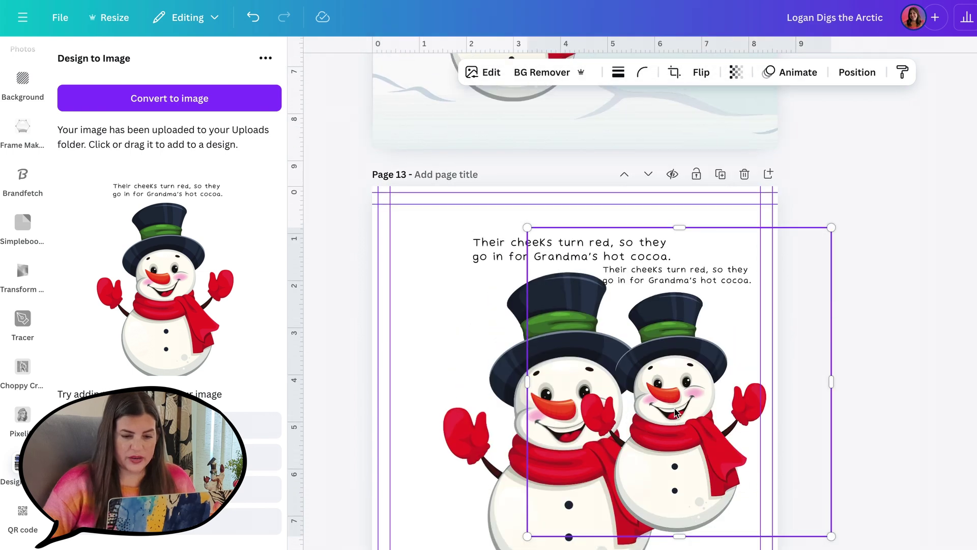
left_click_drag(674, 443, 655, 242)
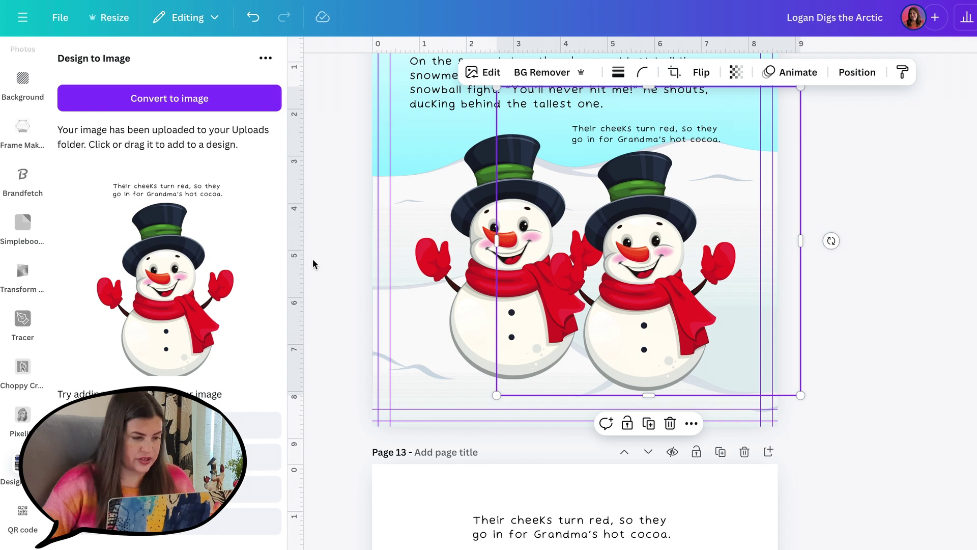
Open the exported snowman image in Choppy Crop and outline its head, scarf and body, excluding the hat and arms.
scroll(23, 224, "down", 3)
left_click(21, 222)
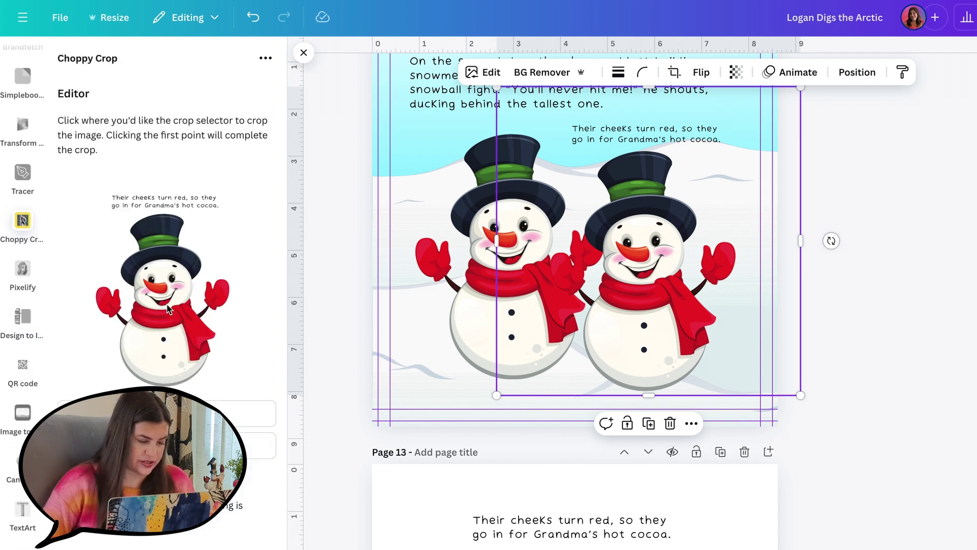
left_click(129, 291)
key("ctrl+plus")
key("ctrl+plus")
key("ctrl+plus")
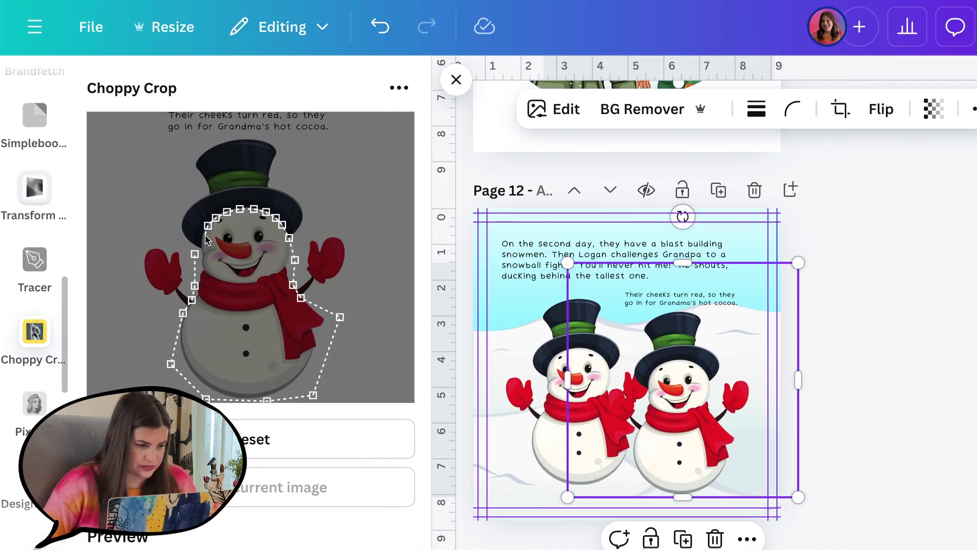
left_click(205, 235)
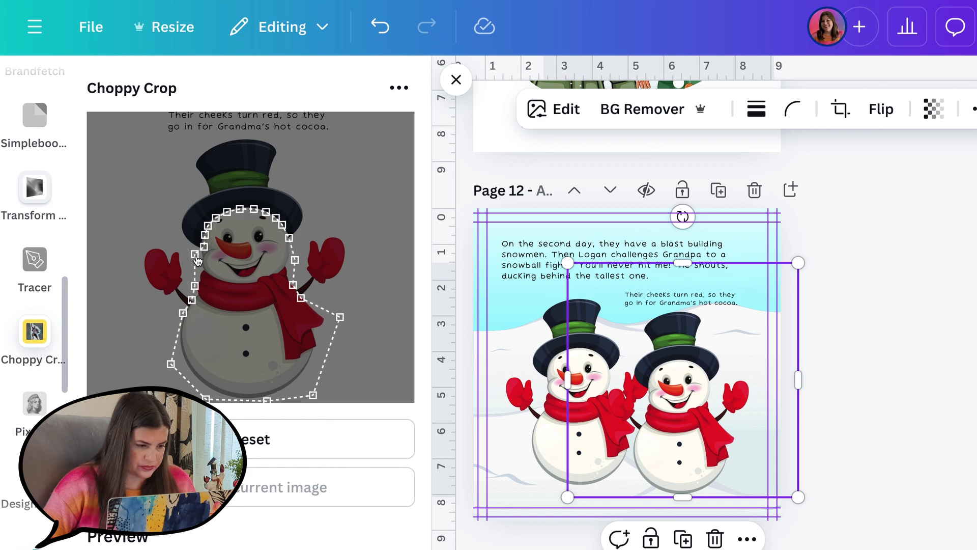
left_click(195, 254)
Check the crop outline against its preview and add the hatless, armless snowman cutout to page 12.
scroll(328, 492, "down", 6)
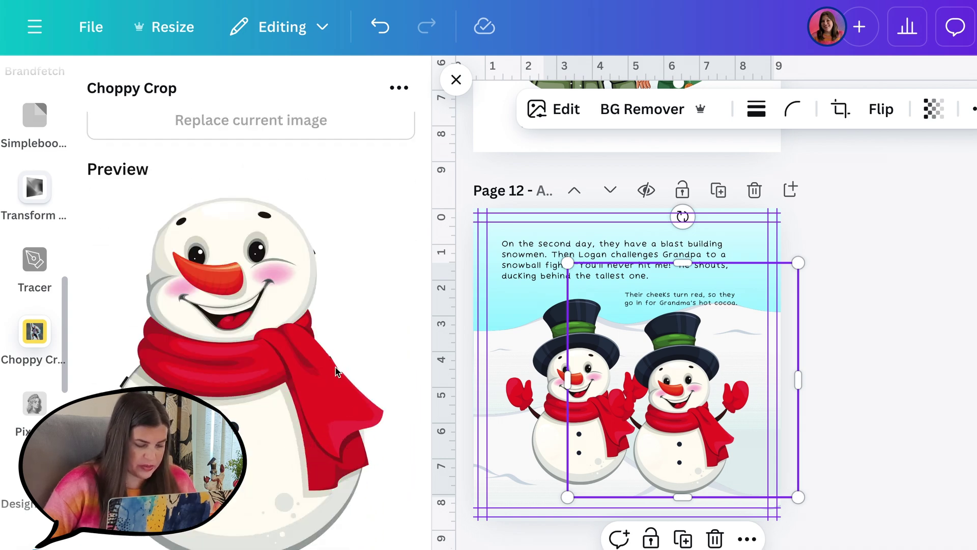
scroll(348, 376, "up", 6)
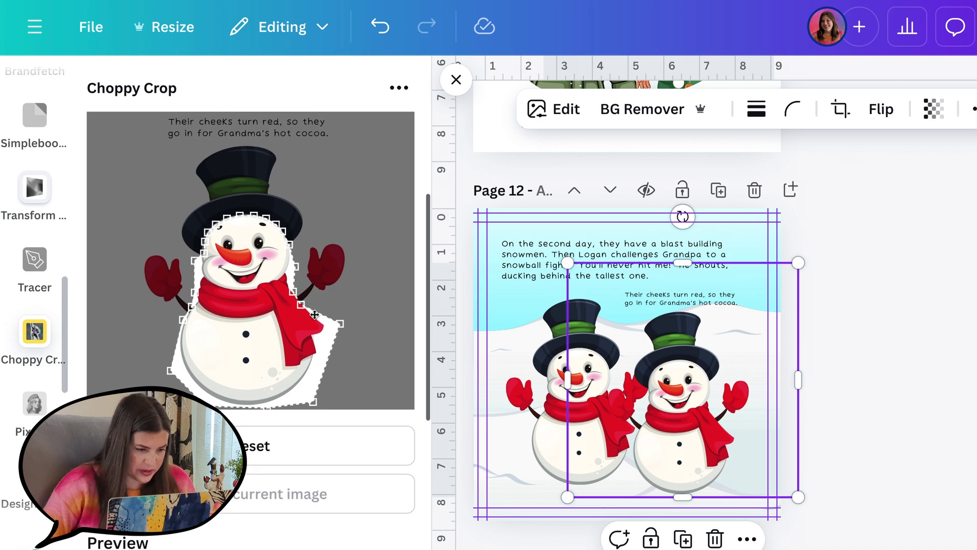
scroll(349, 450, "down", 6)
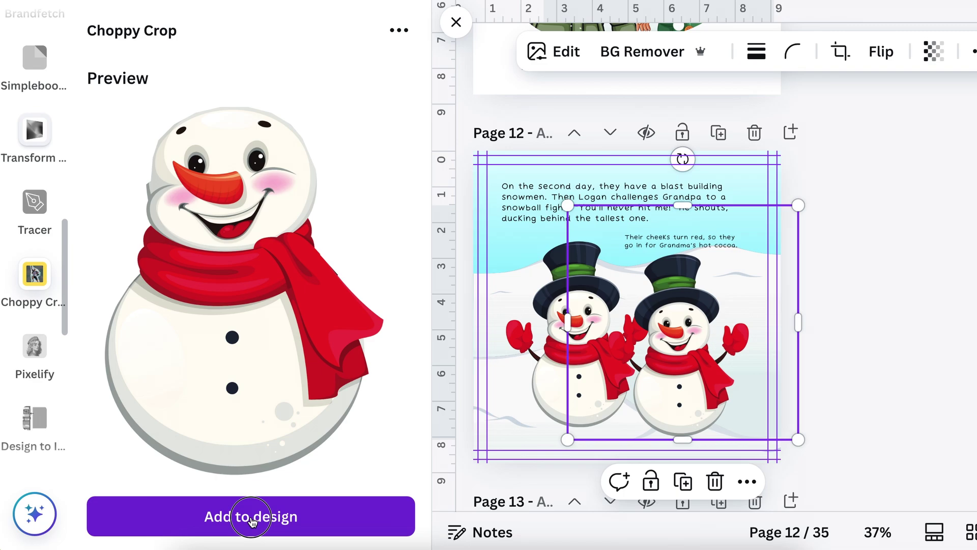
left_click(251, 517)
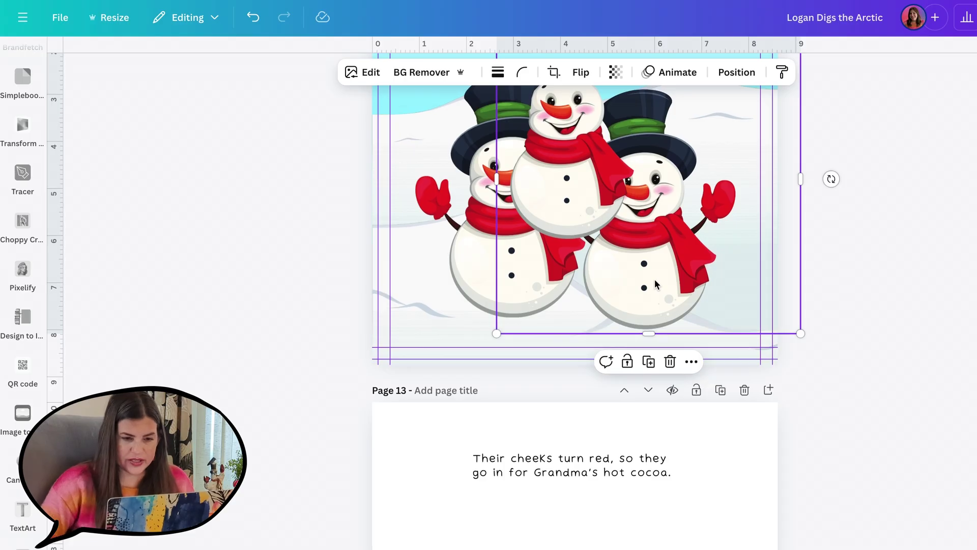
Delete the exported snowman image and place the cropped snowman, enlarged, on the right side of page 12's snowy scene.
scroll(695, 363, "up", 3)
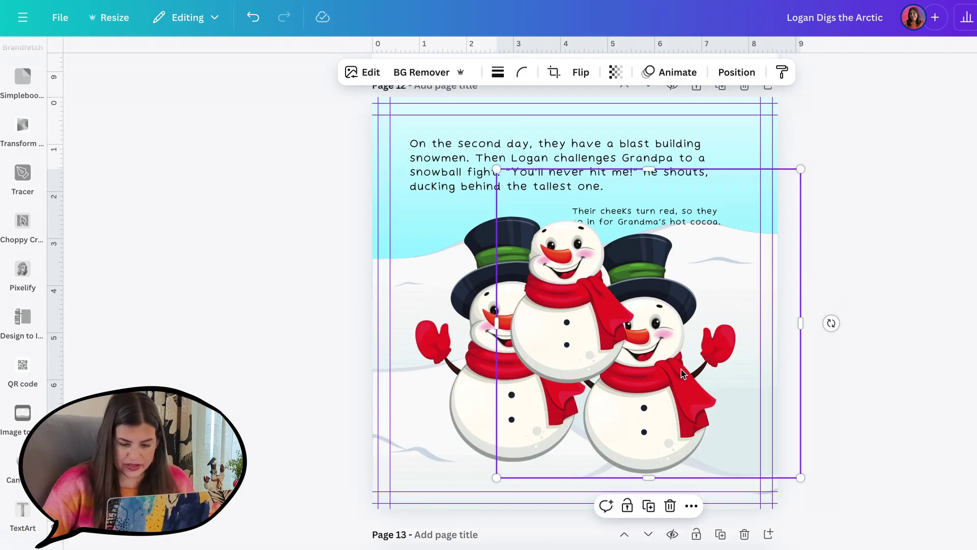
key("Delete")
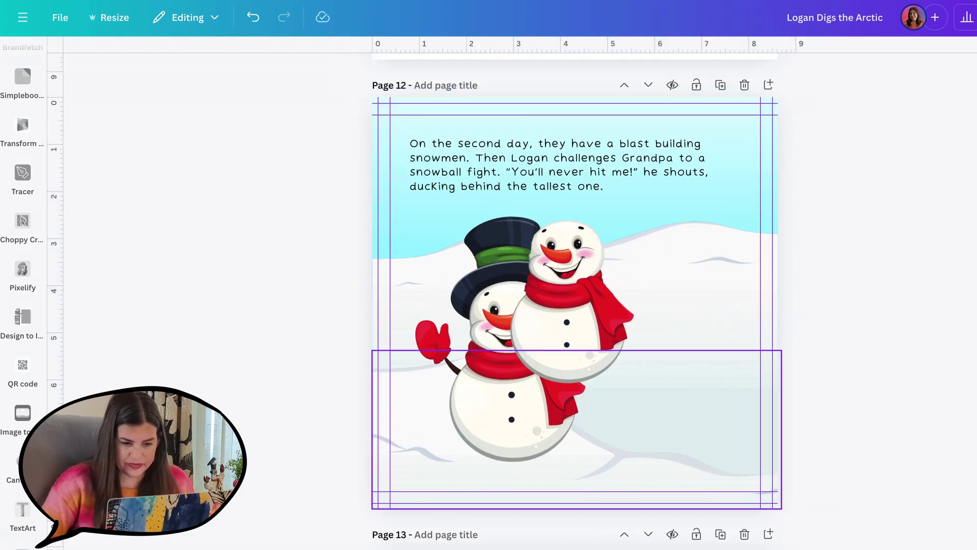
left_click_drag(574, 295, 664, 351)
left_click_drag(608, 289, 567, 214)
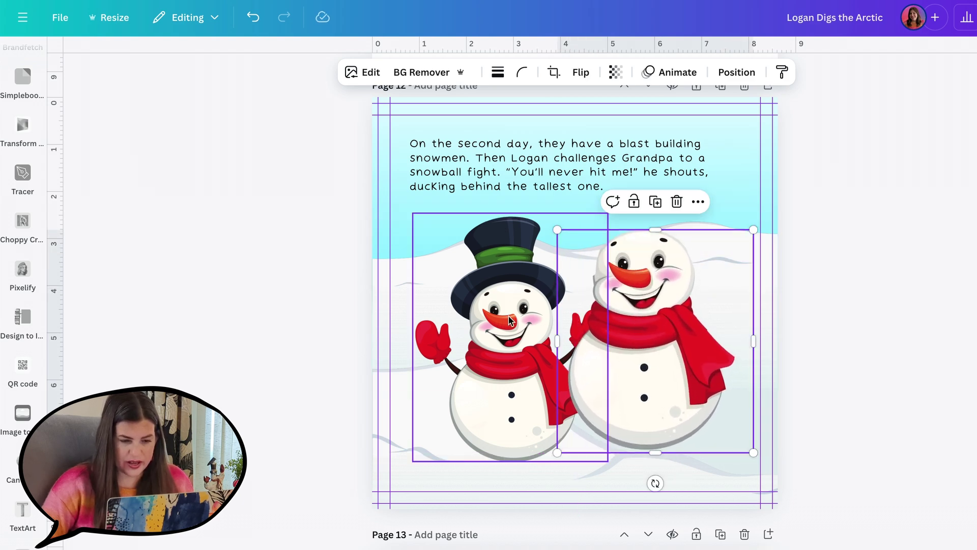
Move the top-hat snowman slightly up and left, and flip the hatless snowman horizontally with a slight tilt.
left_click(493, 321)
left_click_drag(494, 321, 466, 296)
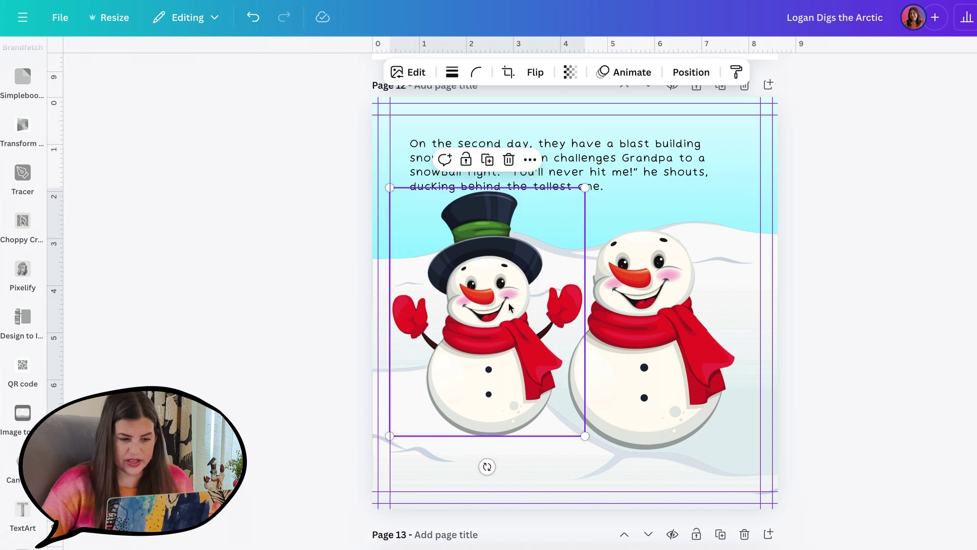
left_click(630, 277)
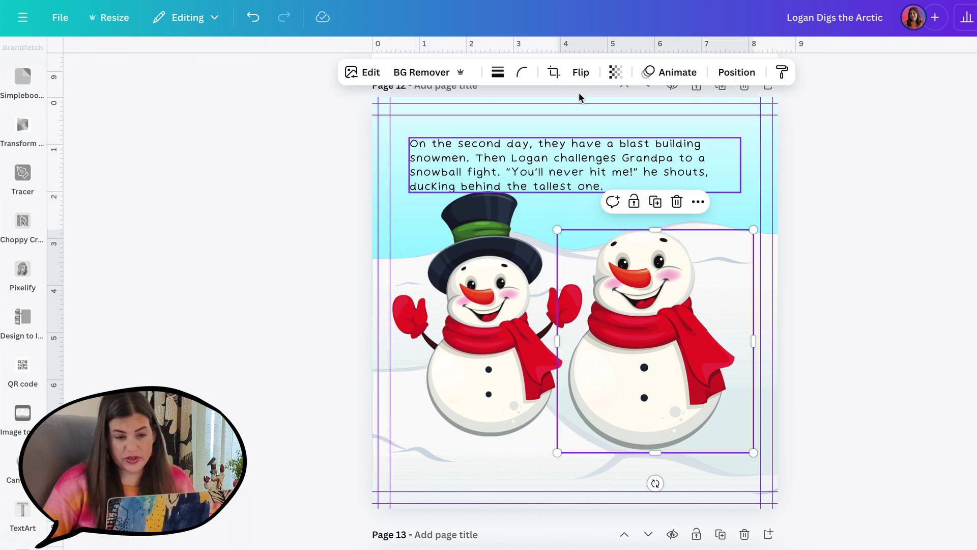
left_click(581, 73)
left_click(585, 107)
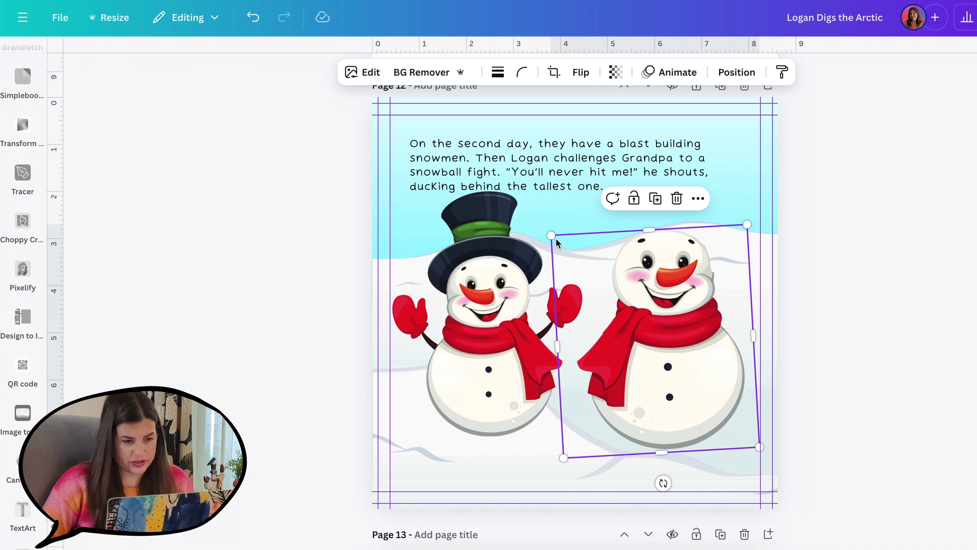
Shift the hue of the hatless snowman's red #e52828 areas to green using the image's color edit.
left_click(370, 76)
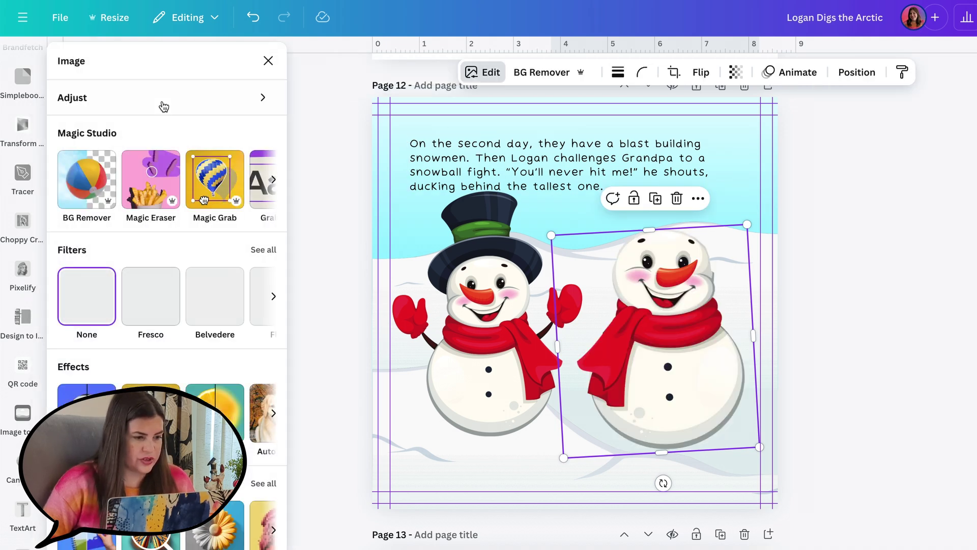
left_click(162, 105)
scroll(142, 353, "down", 7)
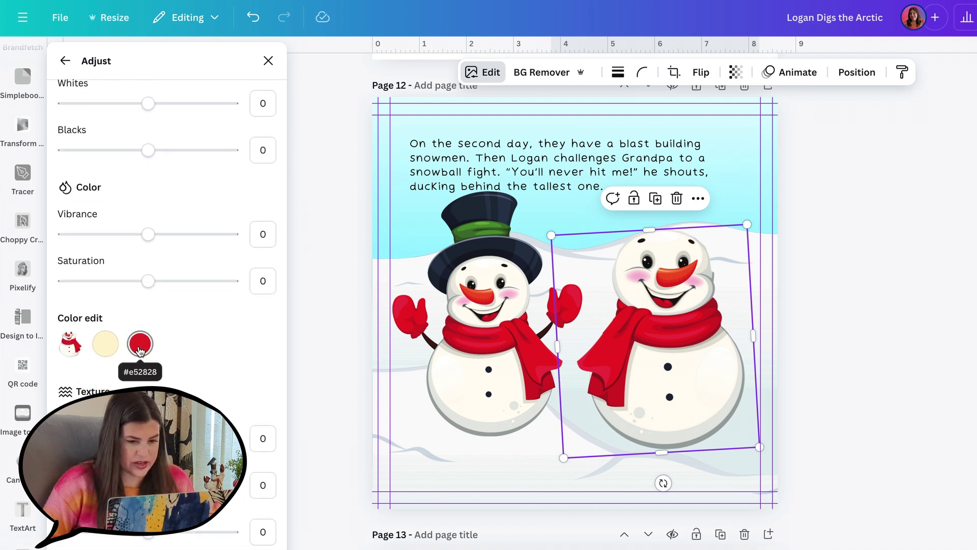
left_click(144, 347)
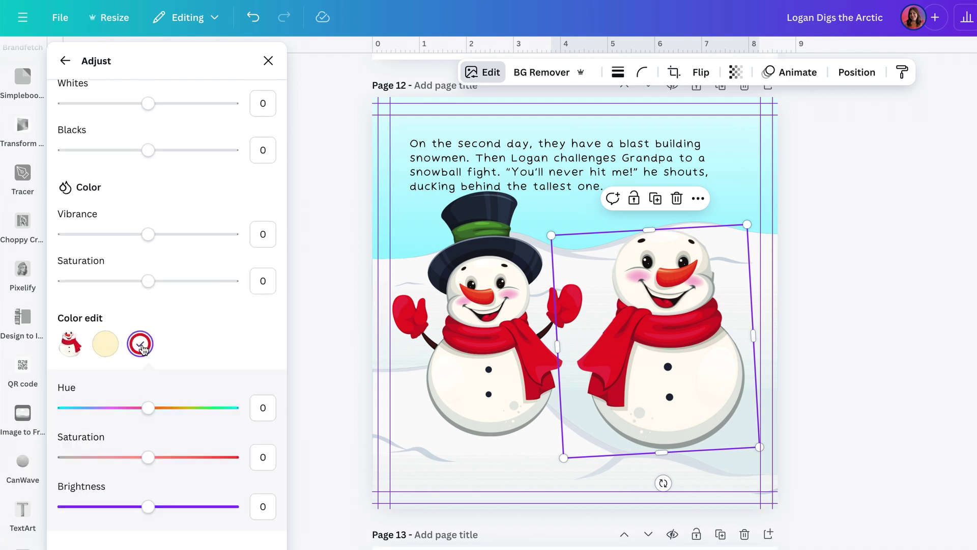
left_click_drag(148, 408, 197, 408)
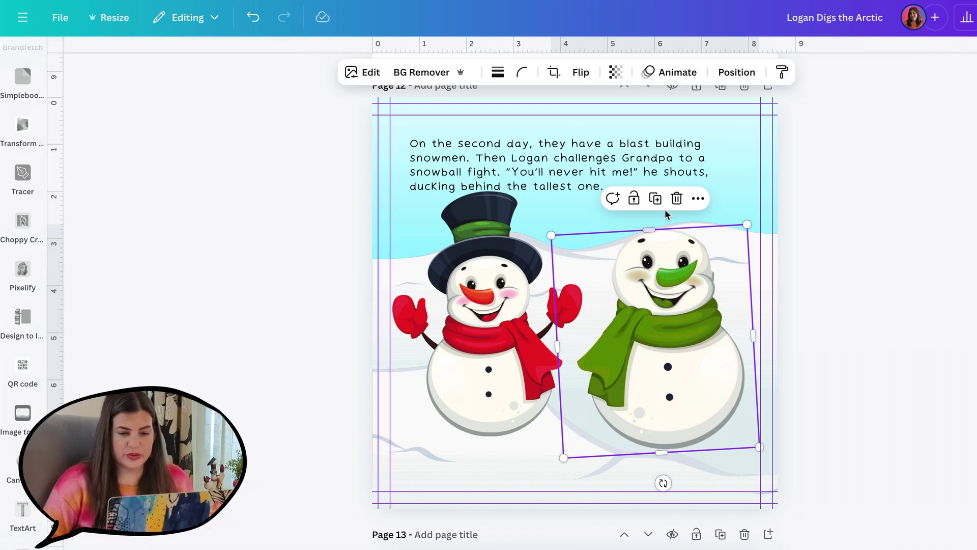
Duplicate the green-scarfed snowman exactly over the original and reset the duplicate's image adjustments.
left_click(656, 198)
mouse_move(681, 314)
left_mouse_down()
mouse_move(664, 305)
mouse_move(672, 306)
left_mouse_up()
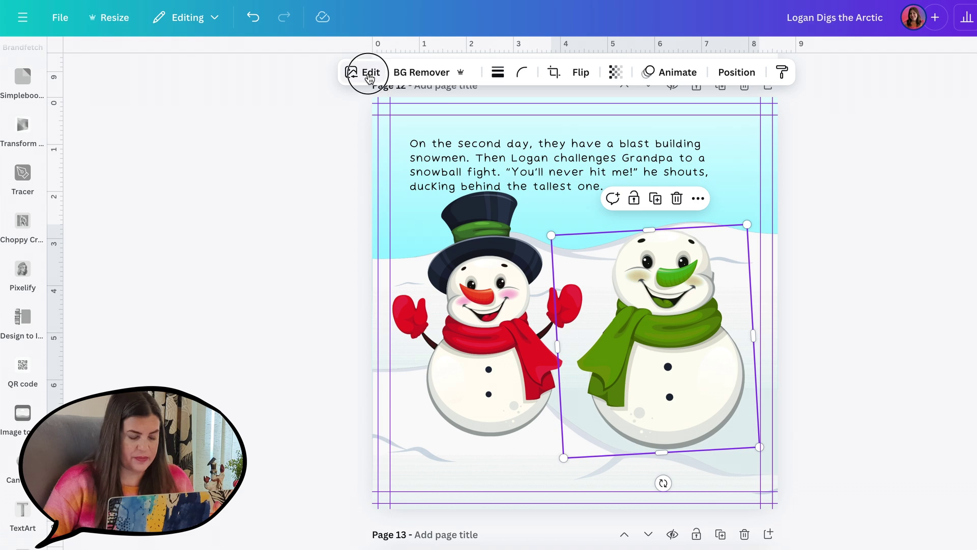
left_click(370, 74)
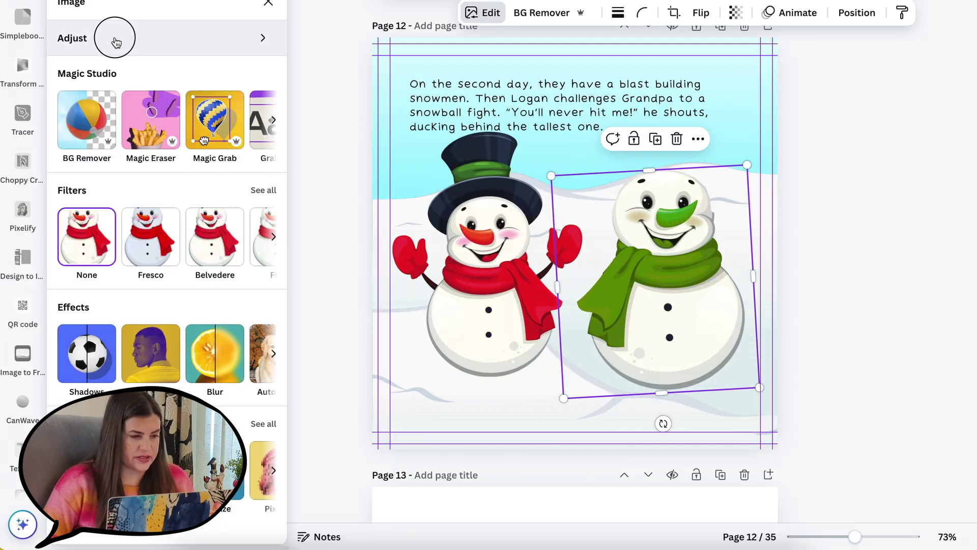
left_click(117, 42)
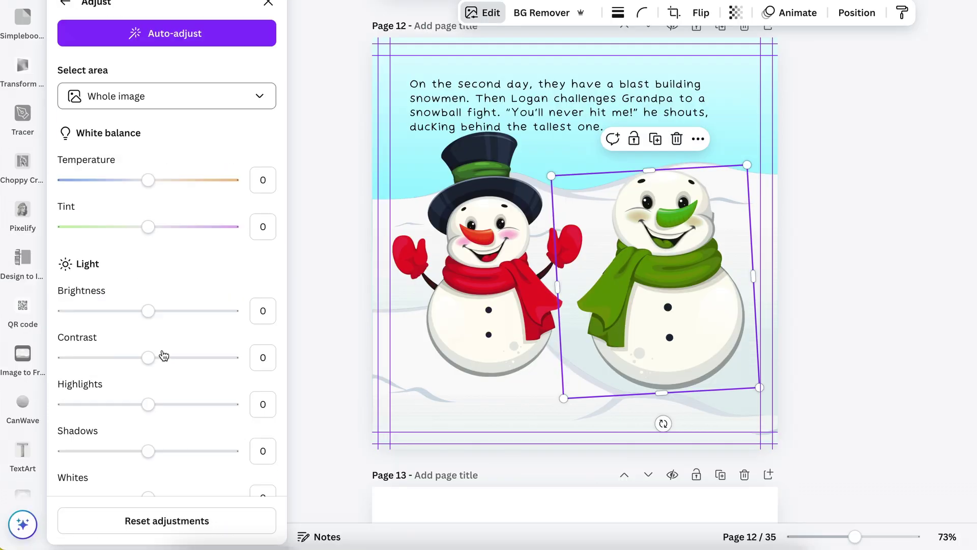
left_click(166, 521)
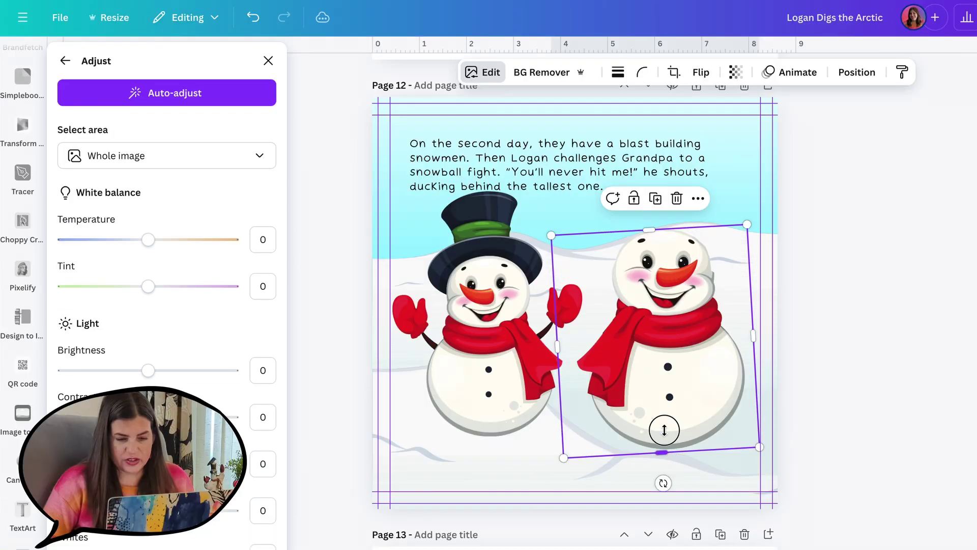
Try to crop the red-scarfed duplicate down to its head area.
left_click_drag(665, 430, 689, 366)
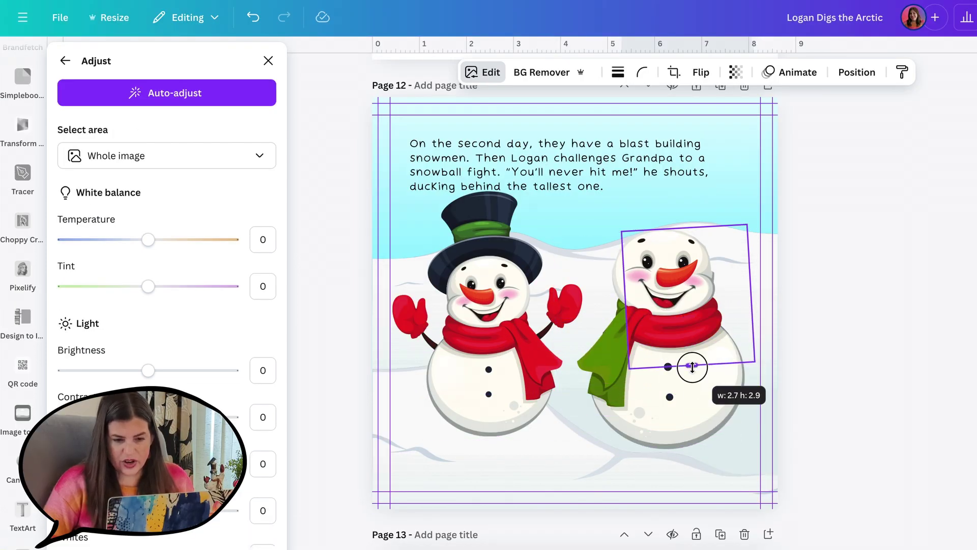
left_click_drag(623, 300, 596, 304)
key("Escape")
Load the duplicate snowman into Choppy Crop, outline only its head, and add the head cutout to page 12.
scroll(26, 408, "down", 5)
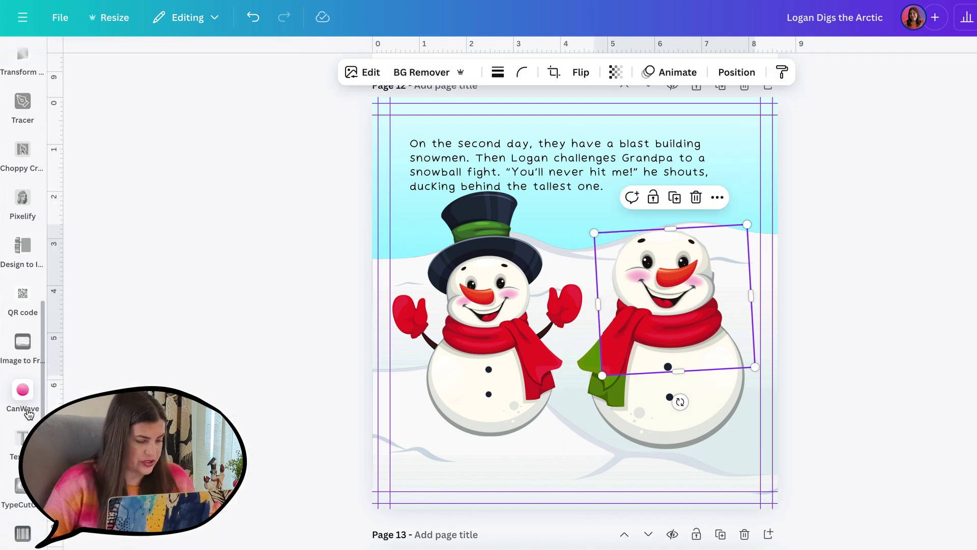
scroll(23, 255, "up", 3)
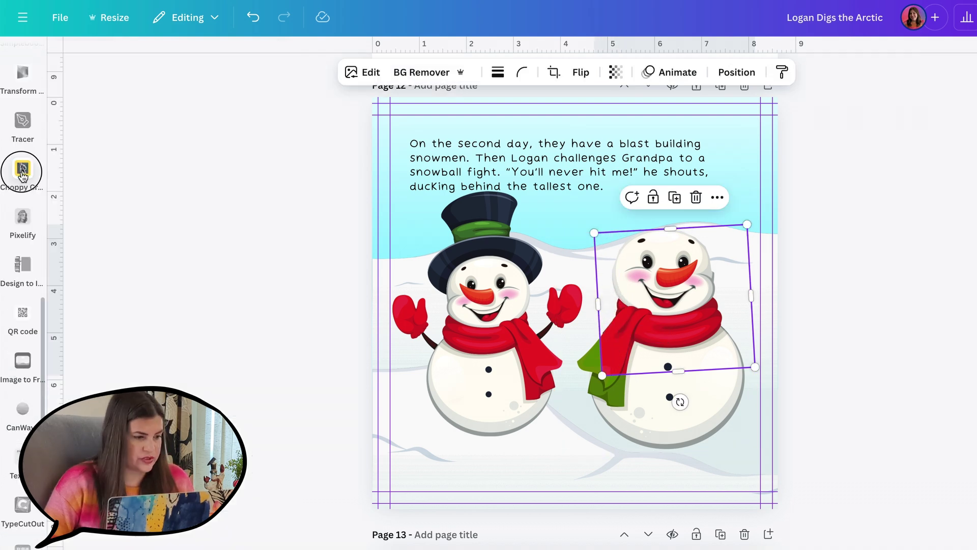
left_click(23, 170)
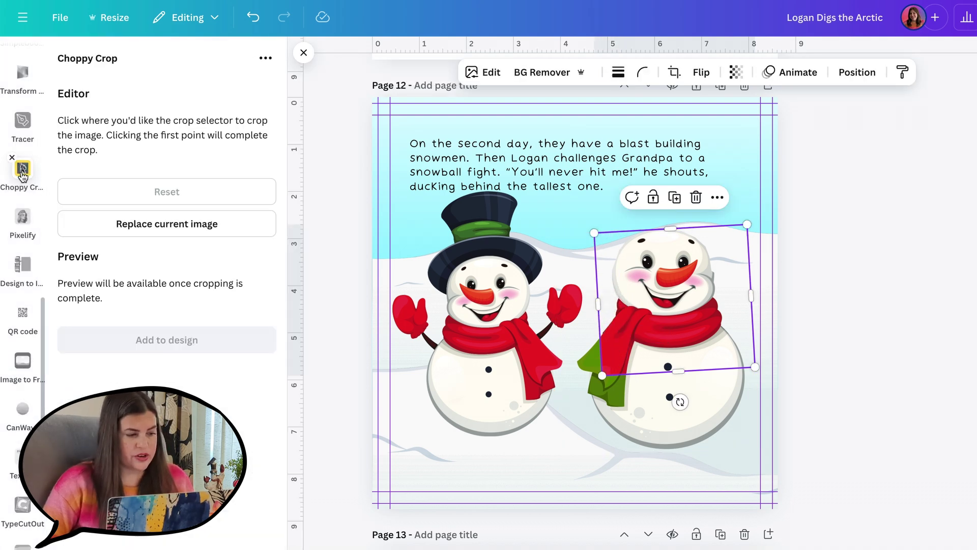
left_click(169, 224)
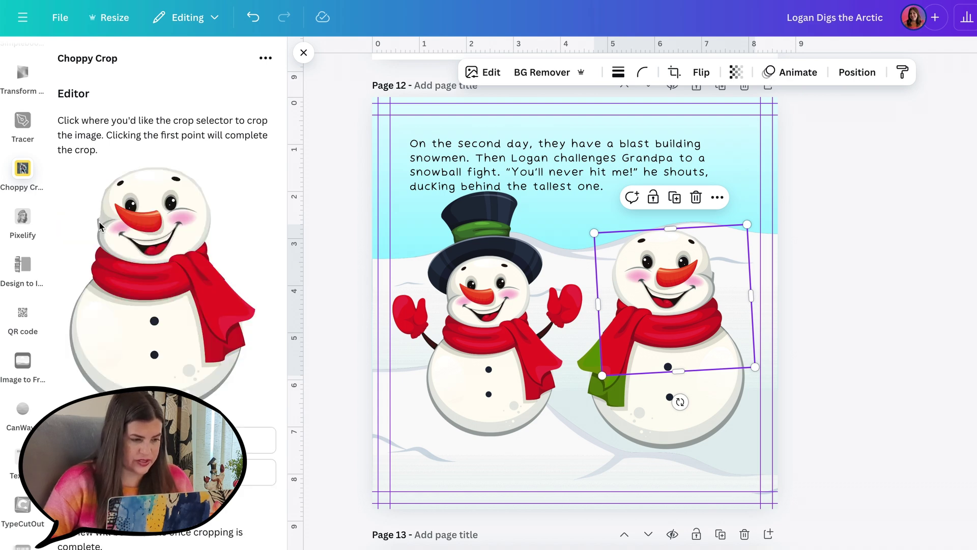
left_click(95, 237)
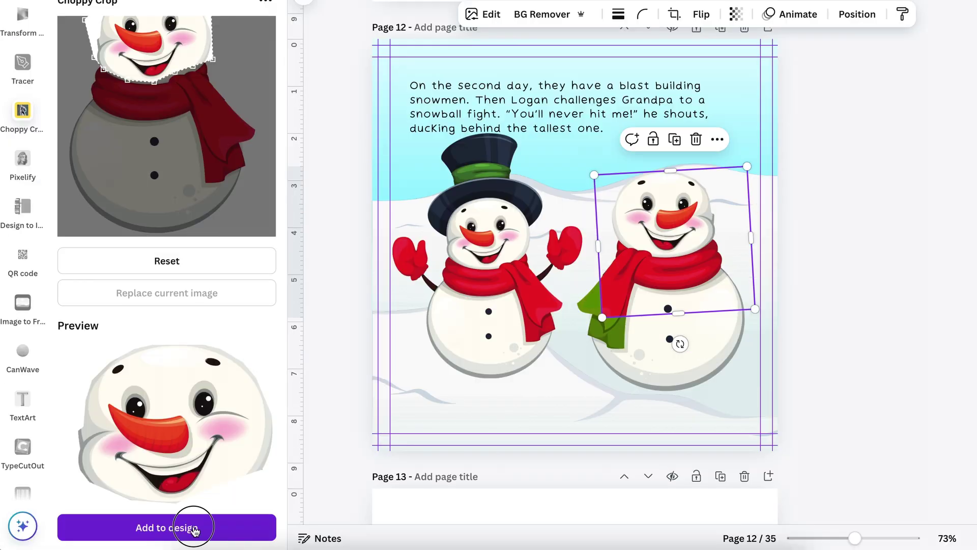
left_click(195, 529)
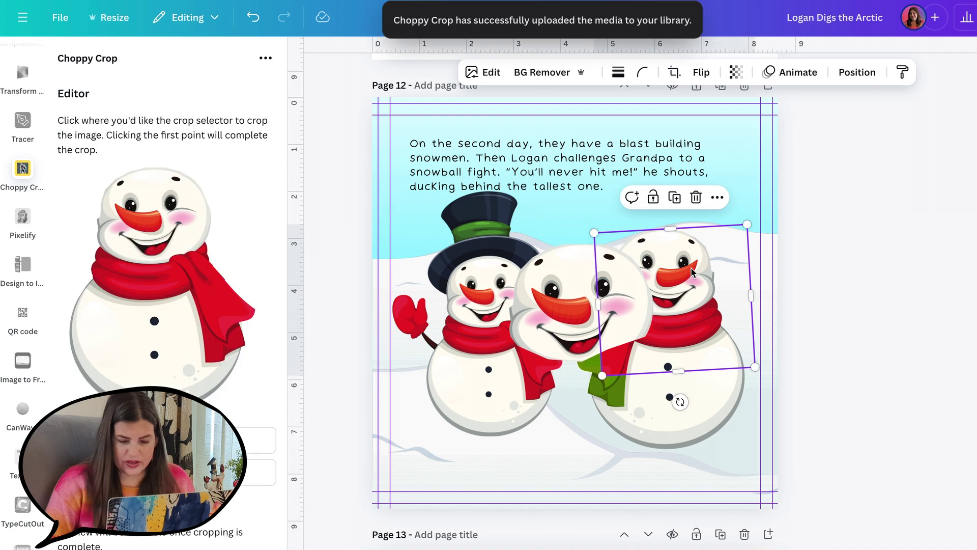
Remove the cropped red-scarfed duplicate and flip the new head cutout horizontally.
left_click(559, 301)
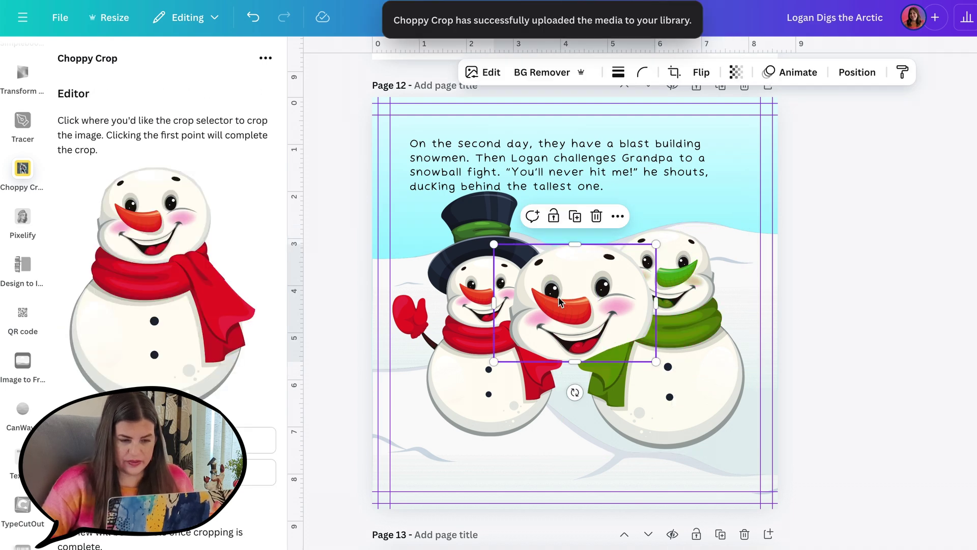
left_click(701, 76)
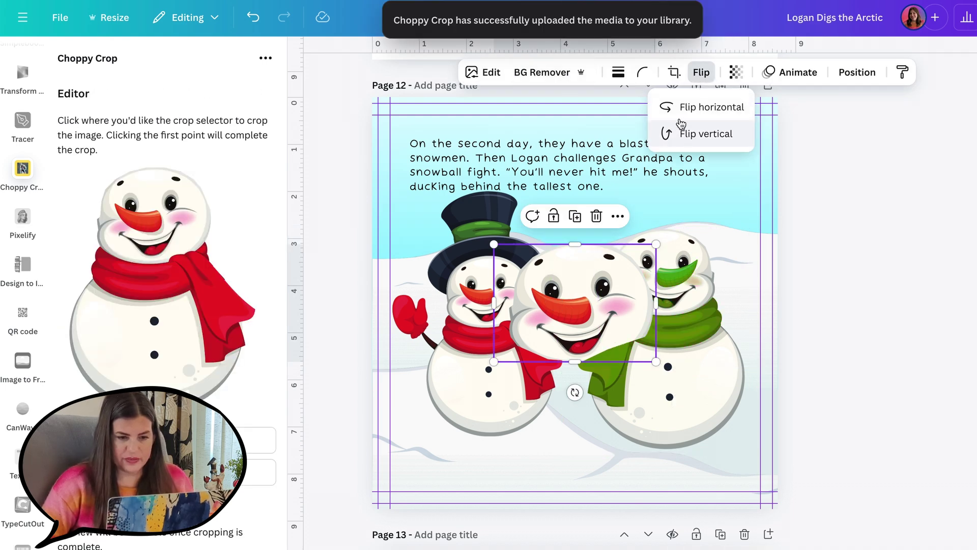
left_click(689, 107)
Shrink the head cutout to about 2.6 by 1.9 and fit it over the green-scarfed snowman's face.
left_click(306, 53)
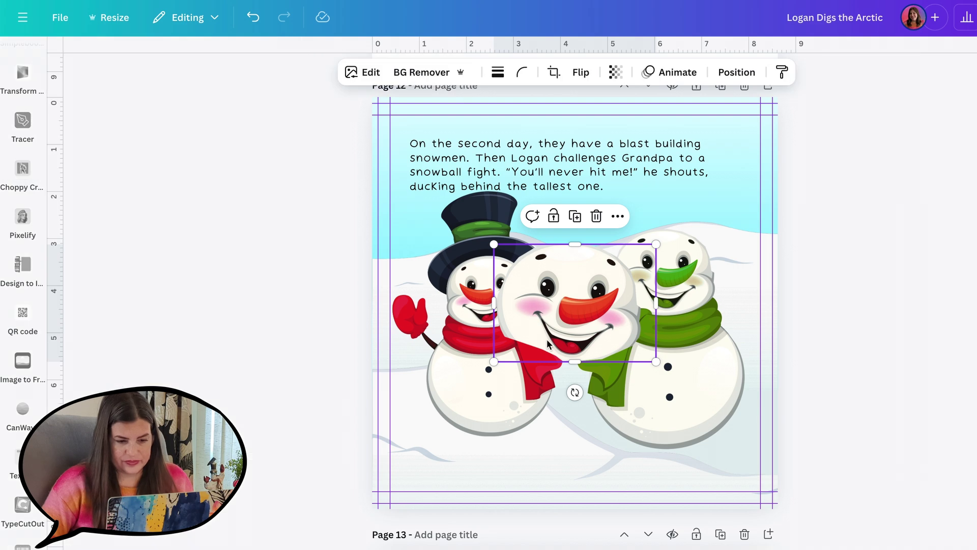
left_click_drag(493, 362, 609, 323)
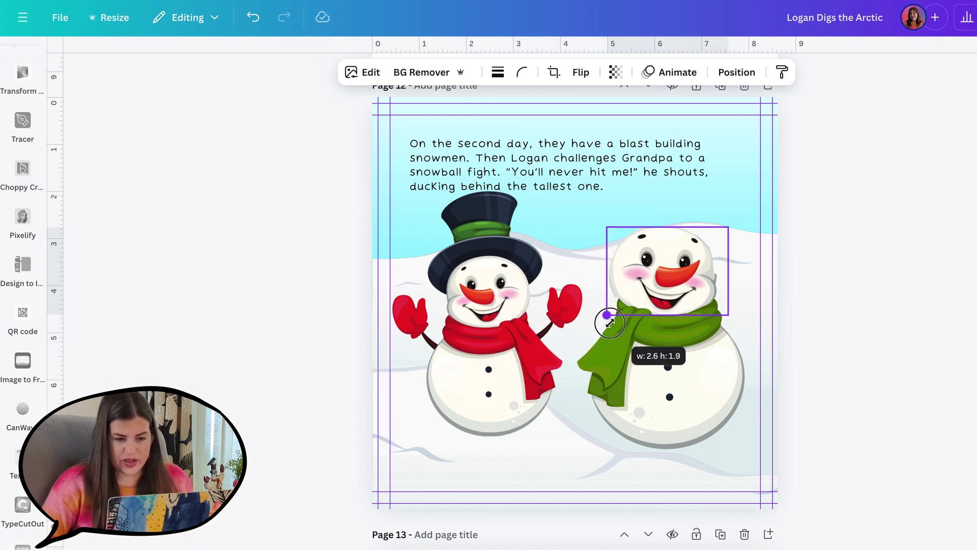
left_click(786, 291)
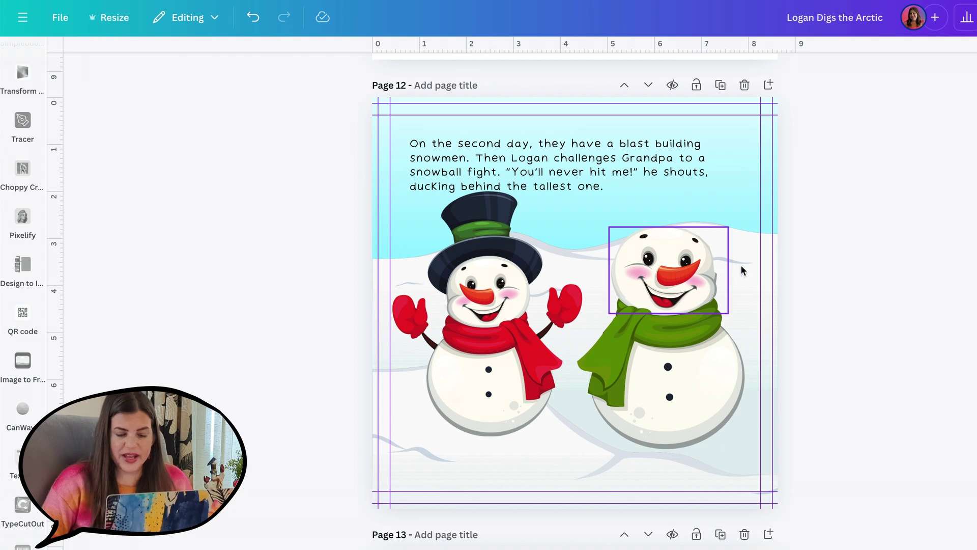
Shrink the top-hat snowman to about 2.8 by 3.5 and move it slightly down, just below the story text.
left_click(554, 315)
left_click_drag(585, 434, 519, 354)
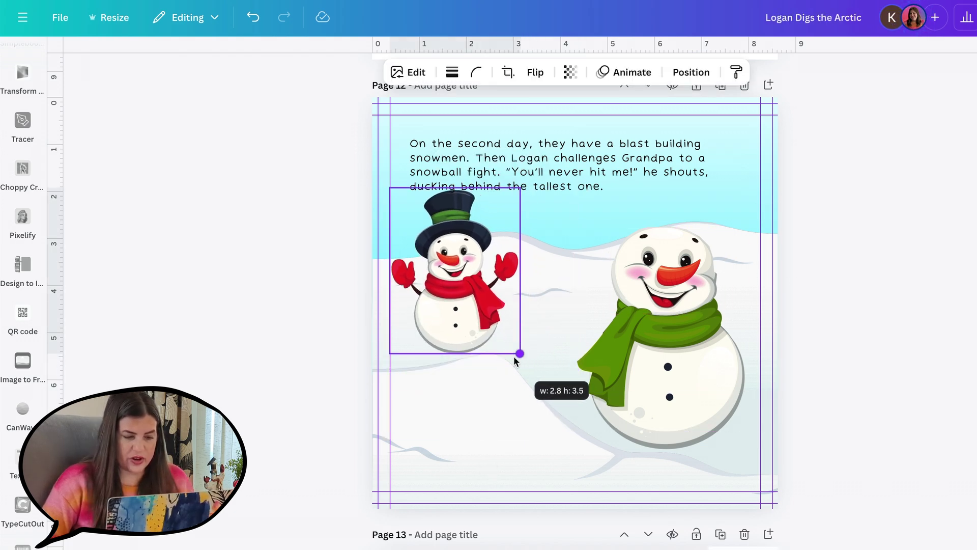
left_click_drag(461, 311, 460, 318)
Search the graphics for "winter hat", add a plain blue beanie, and fit it on the green-scarfed snowman's head.
left_click(23, 108)
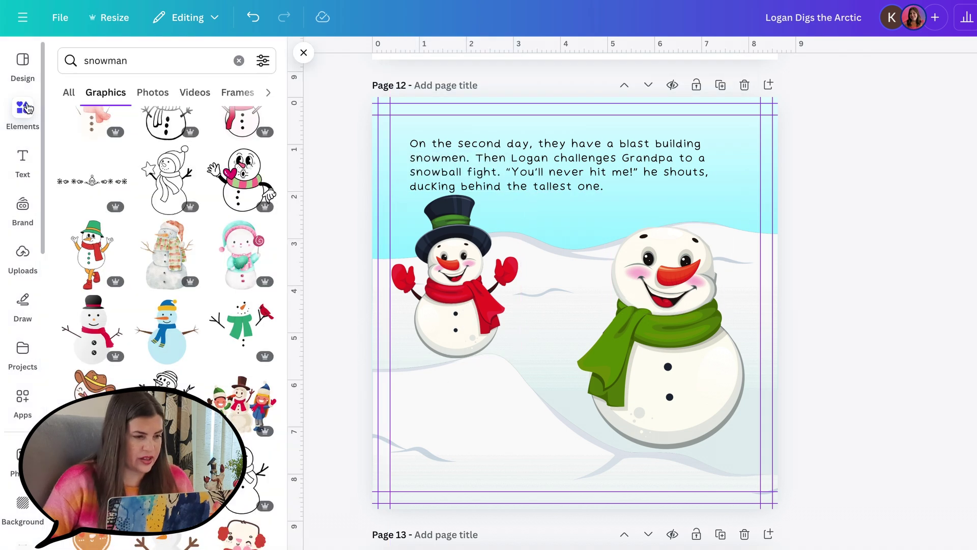
left_click_drag(146, 59, 80, 59)
type("winter hat")
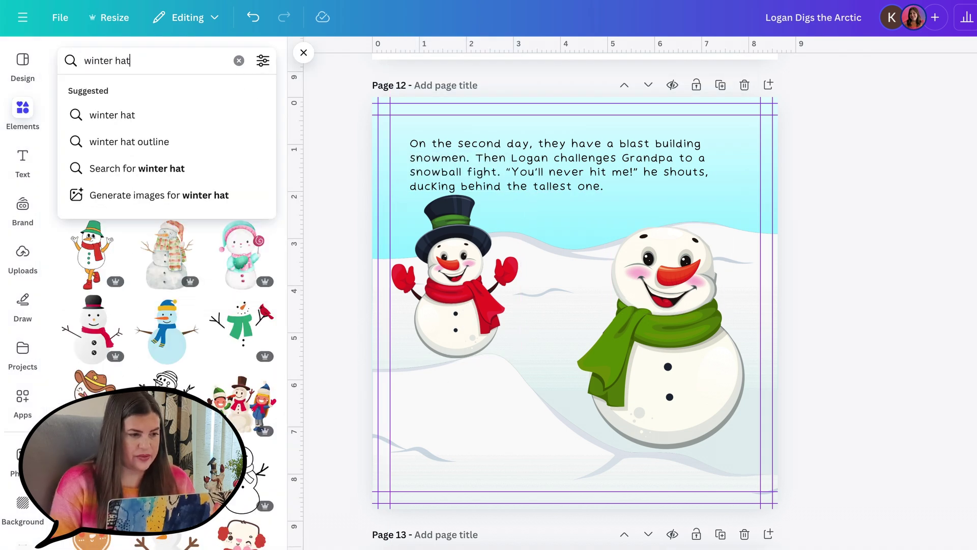
key("Return")
scroll(167, 387, "down", 10)
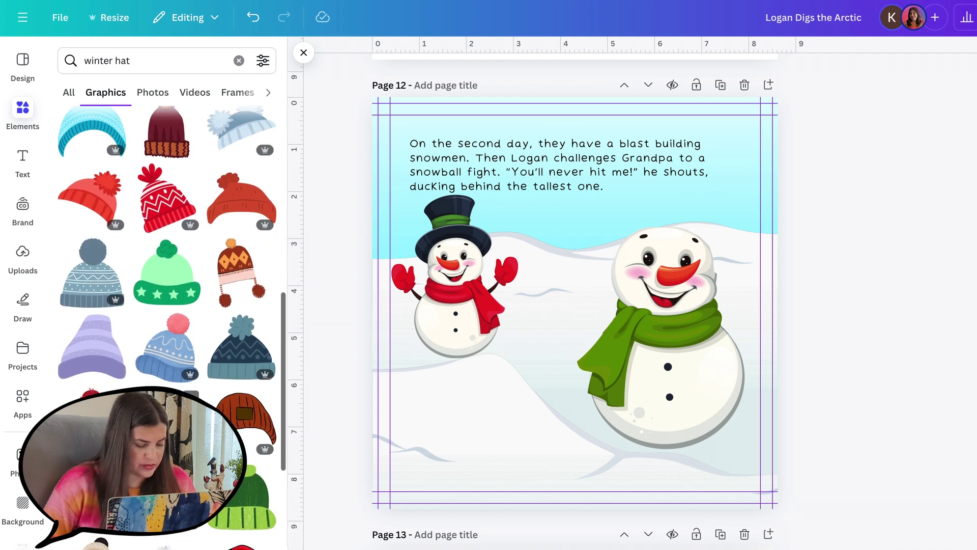
scroll(168, 397, "down", 4)
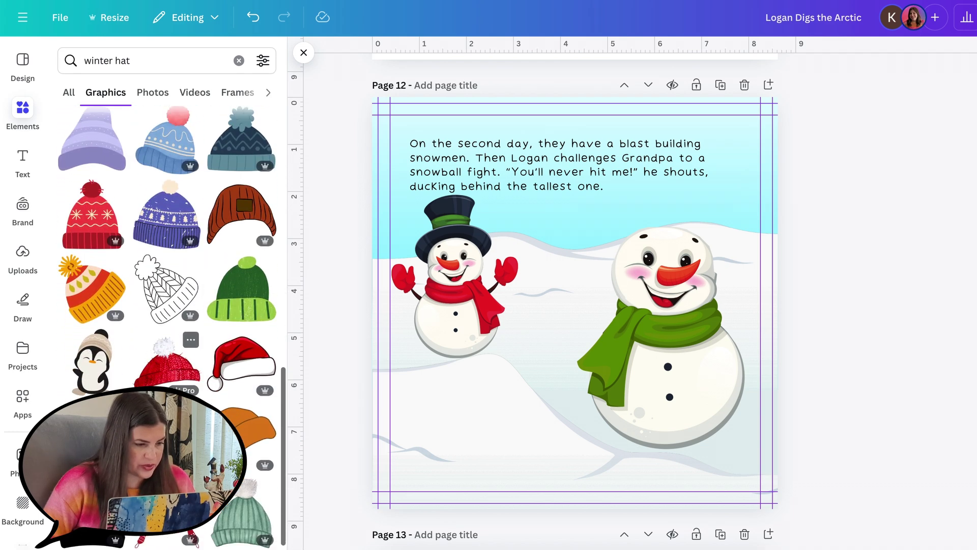
scroll(168, 305, "down", 1)
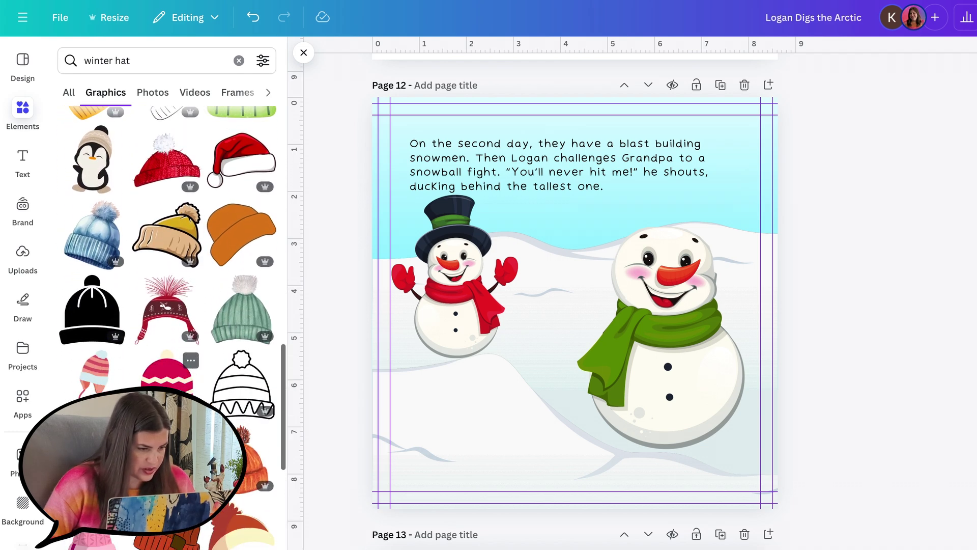
left_click(91, 265)
left_click_drag(490, 349, 534, 329)
left_click_drag(605, 277, 662, 219)
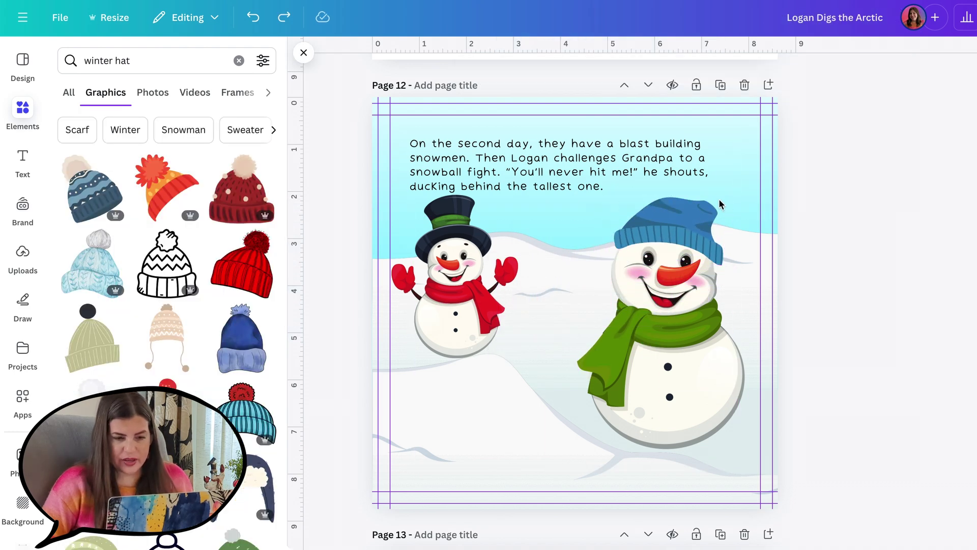
triple_click(145, 61)
type("poofy ball")
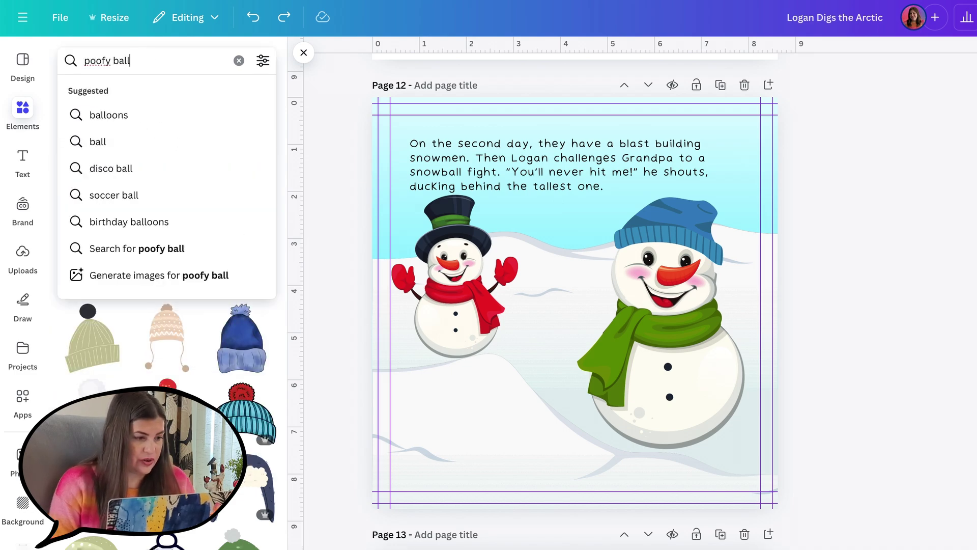
key("Return")
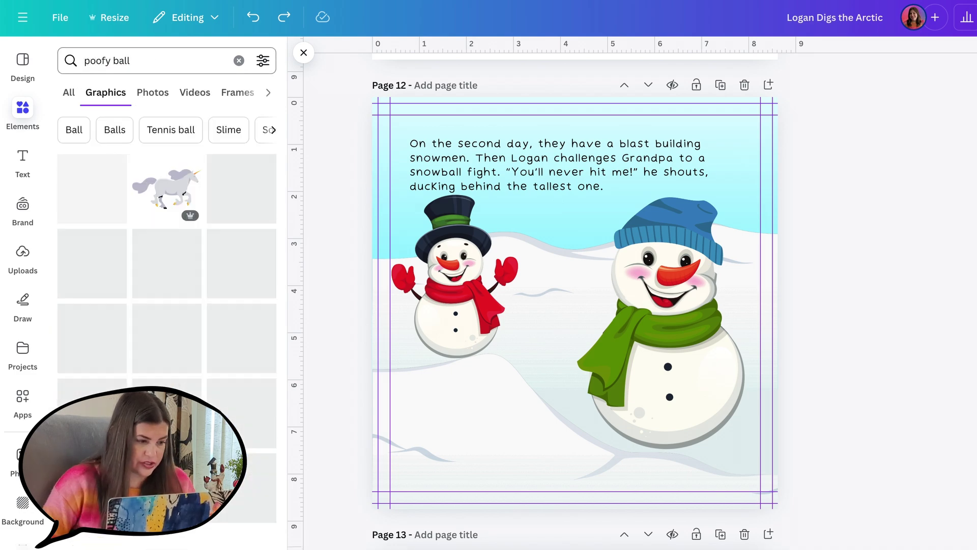
left_click(126, 102)
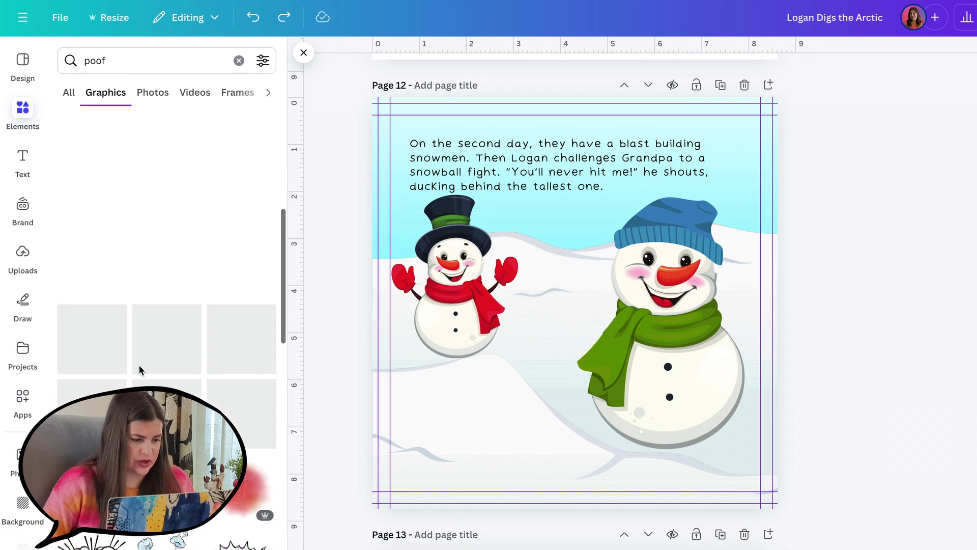
Search the graphics for "cloud shape", add the light blue scalloped circle, and shrink it into a pompom at the blue hat's tip.
left_click(131, 64)
triple_click(80, 60)
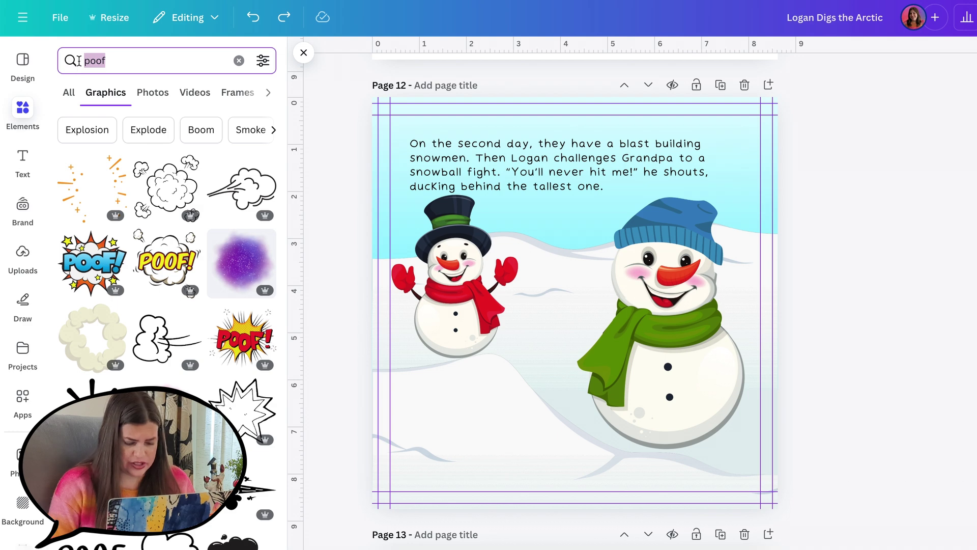
type("cloud shape")
key("Return")
left_click(91, 488)
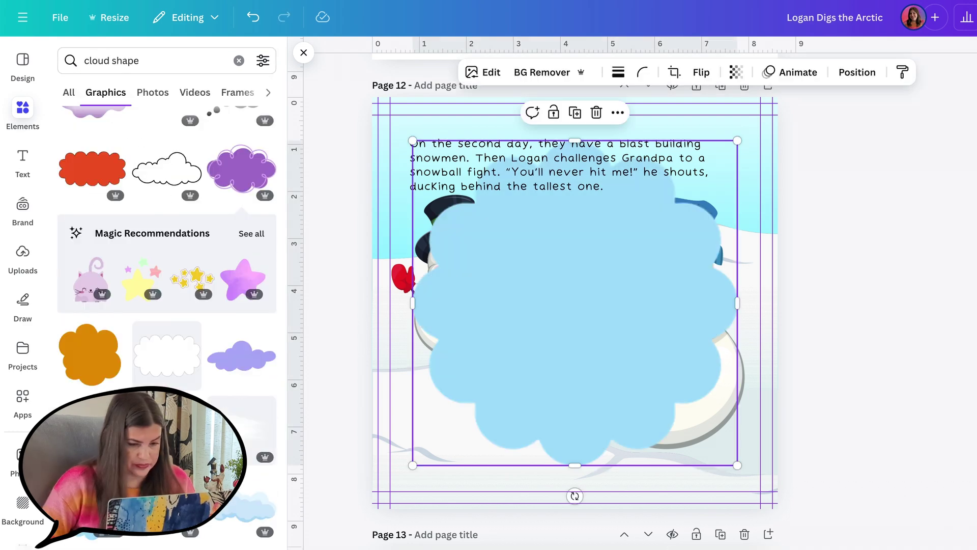
scroll(166, 306, "down", 2)
left_click_drag(412, 141, 706, 433)
left_click_drag(722, 450, 720, 201)
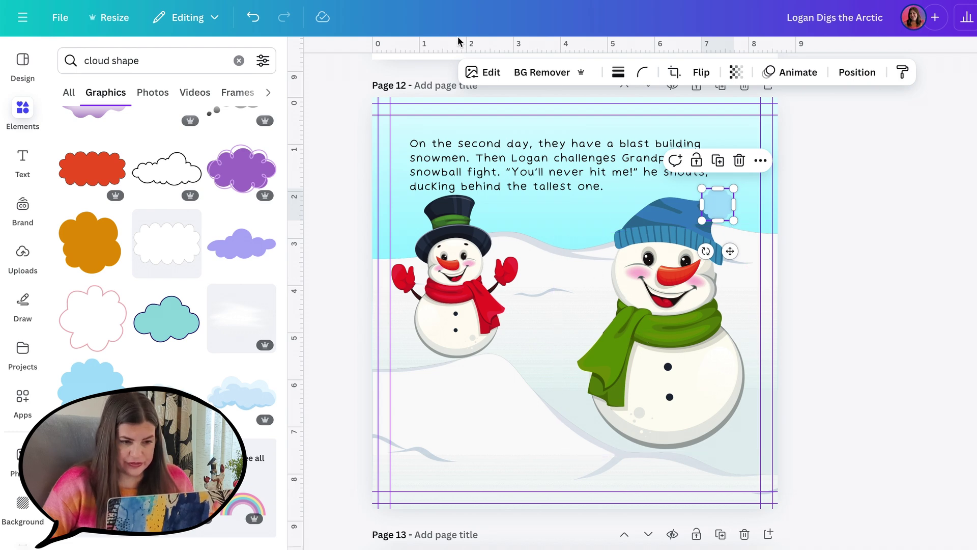
Recolour the pompom green by setting its blue colour's hue to -41 and lowering that colour's brightness.
left_click(485, 77)
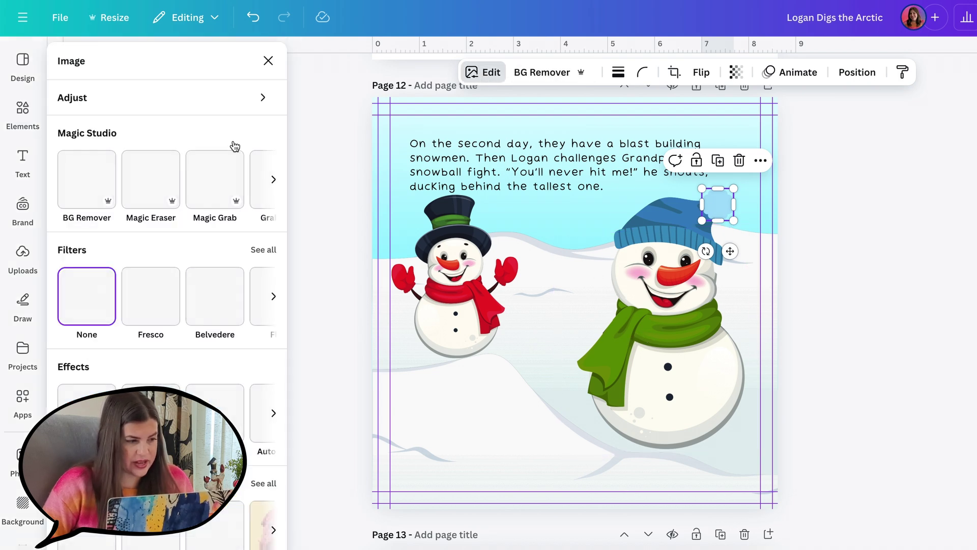
left_click(210, 97)
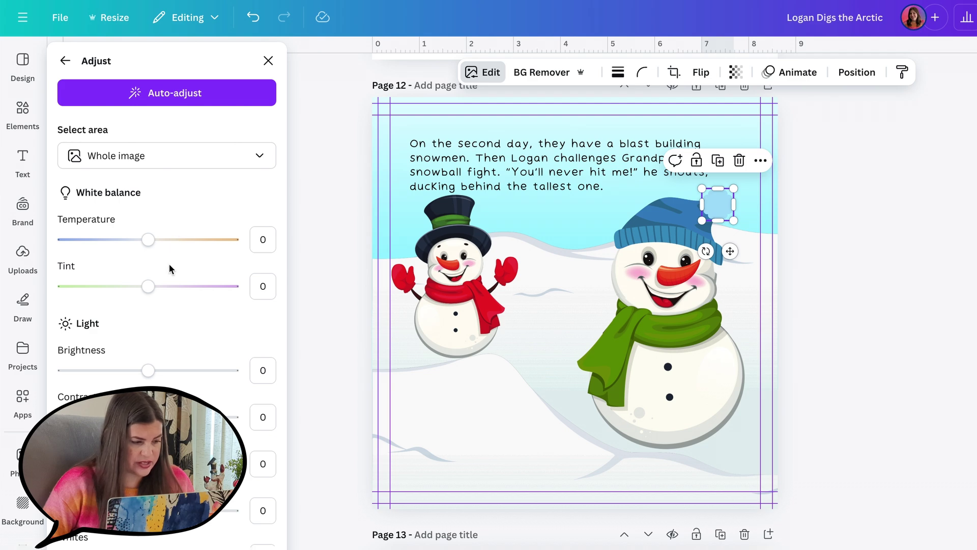
scroll(172, 453, "down", 7)
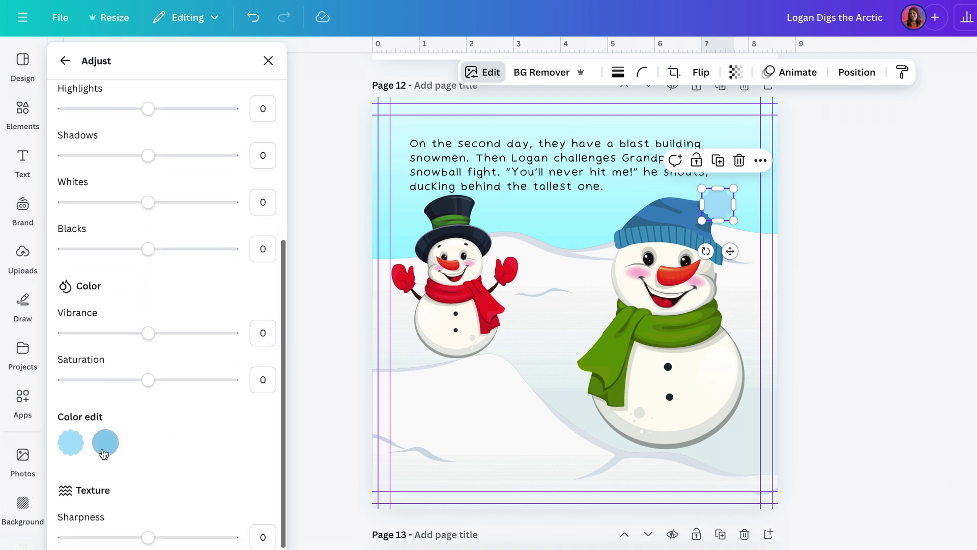
left_click(105, 444)
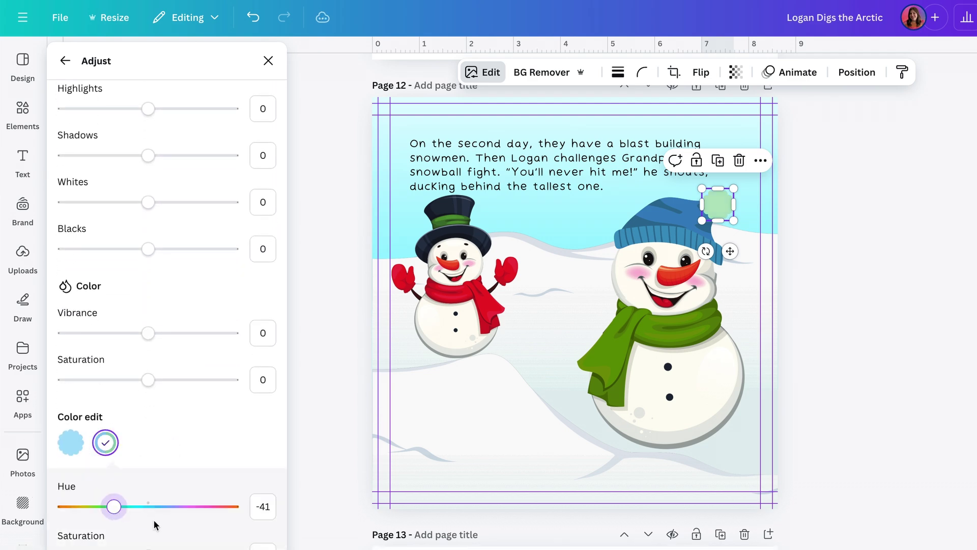
scroll(154, 525, "down", 3)
left_click(134, 485)
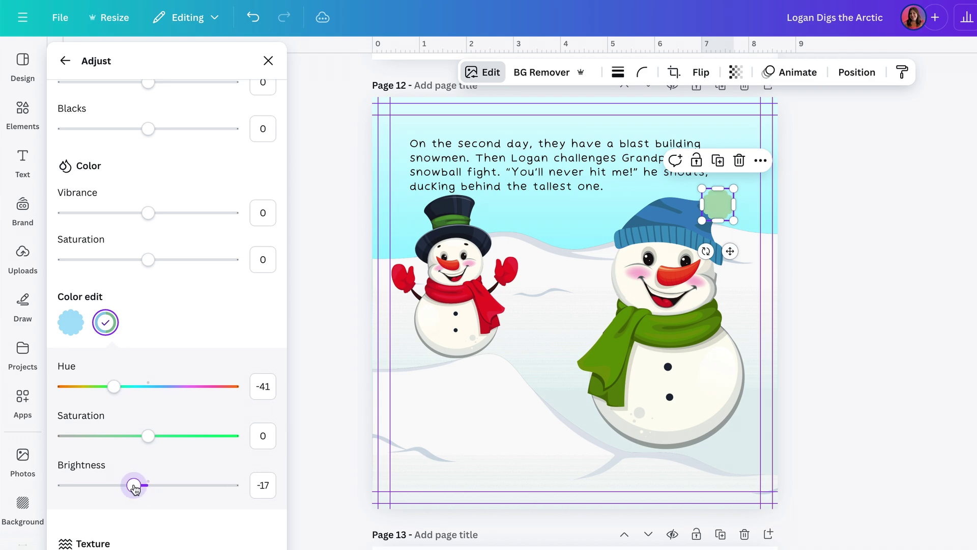
left_click_drag(128, 487, 113, 488)
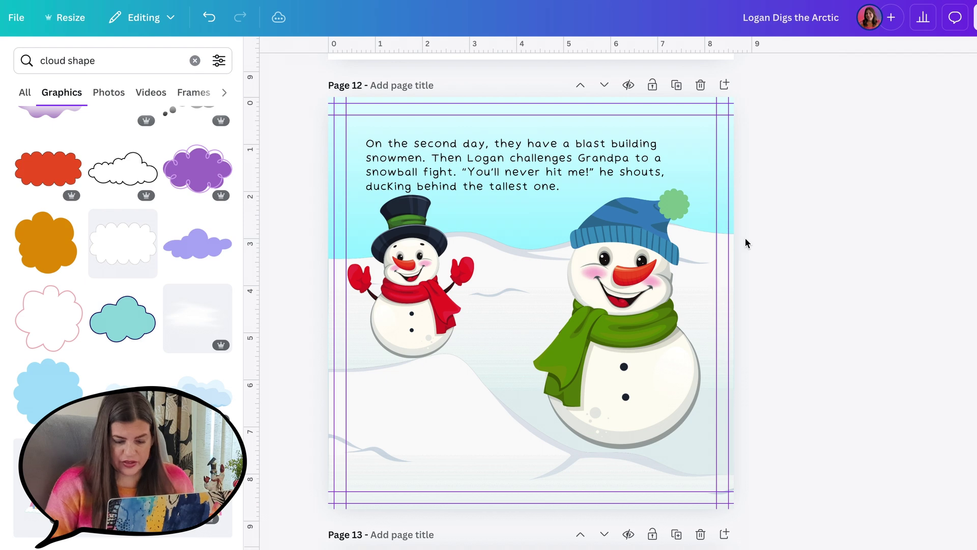
Duplicate the green pompom and place a slightly smaller copy centred over the original.
scroll(745, 237, "up", 5)
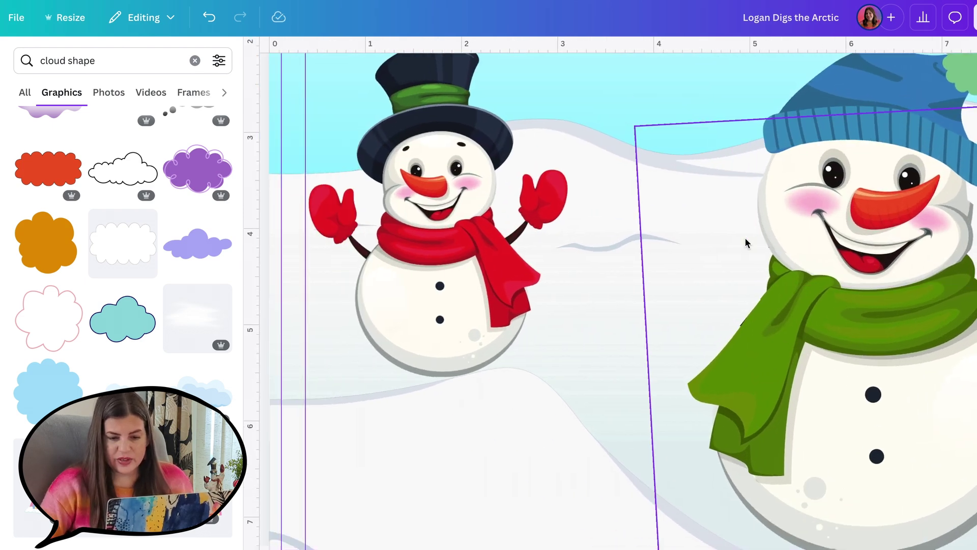
scroll(745, 237, "right", 2)
scroll(745, 237, "up", 4)
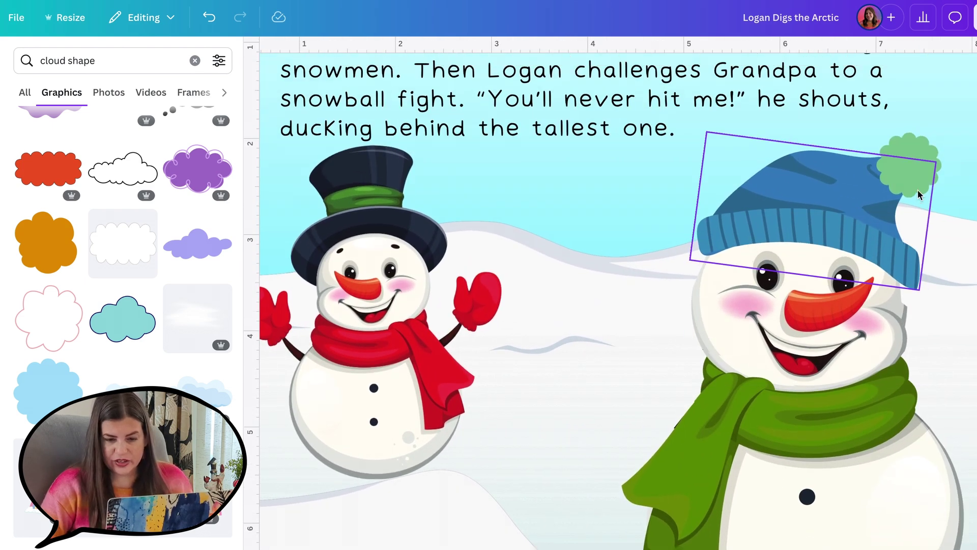
left_click(911, 162)
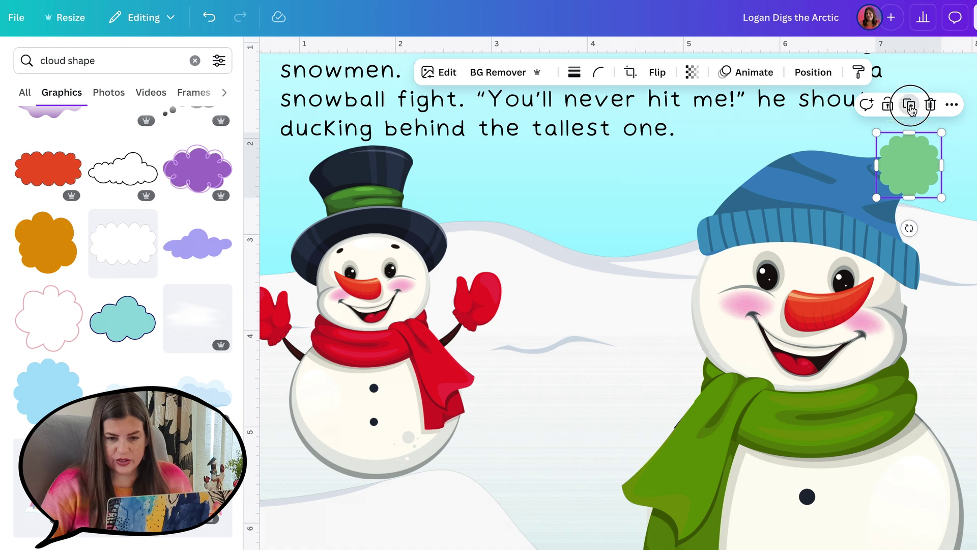
left_click(910, 106)
left_click_drag(898, 213, 877, 198)
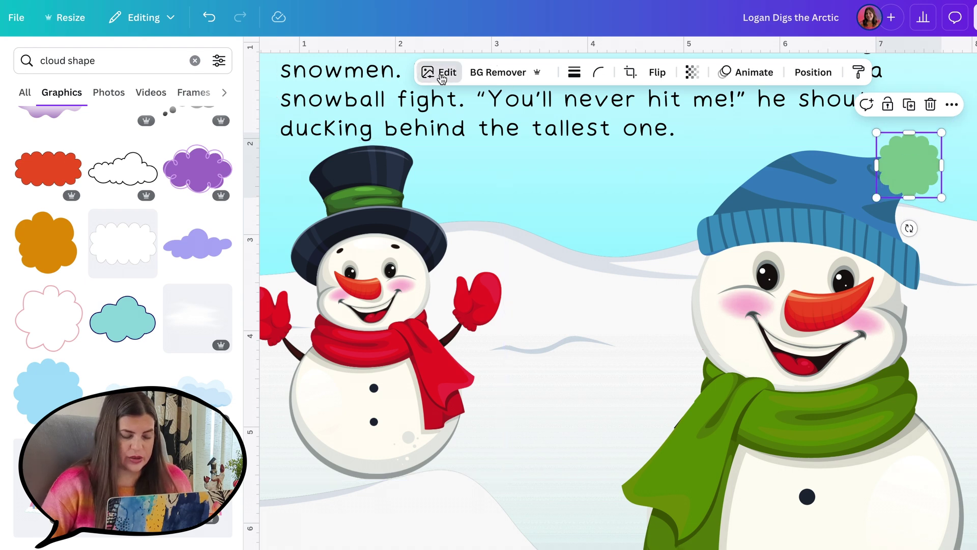
Darken the larger back pompom by lowering its brightness so it forms a dark green edge around the copy.
left_click(447, 71)
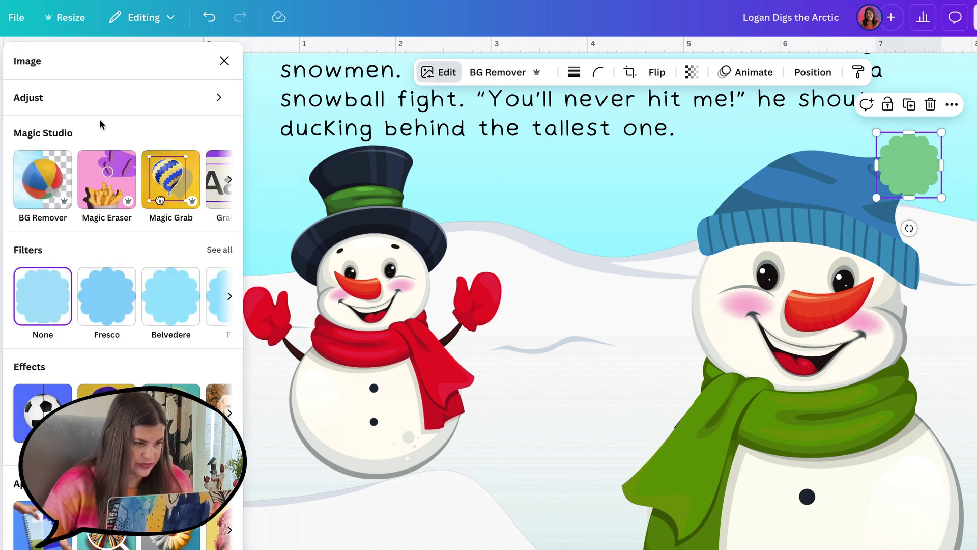
left_click(89, 99)
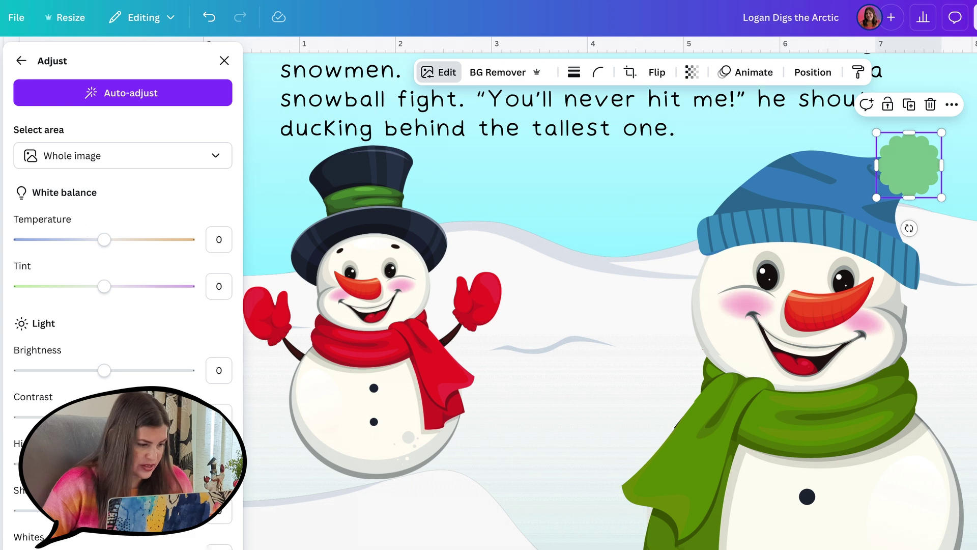
scroll(76, 300, "down", 2)
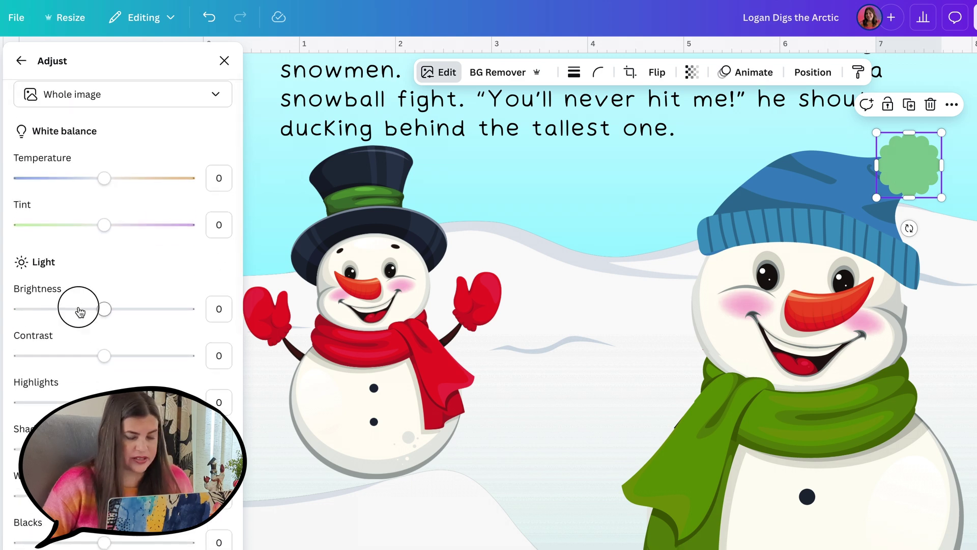
left_click(80, 309)
left_click_drag(71, 310, 67, 310)
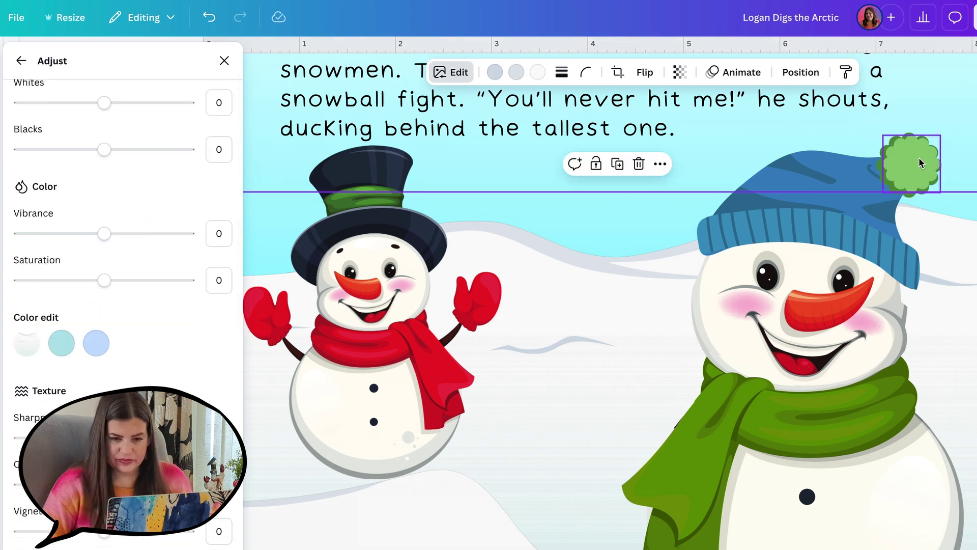
Duplicate the front pompom, shrink the copy into a centred inner layer, and brighten it to a lighter green.
left_click(906, 165)
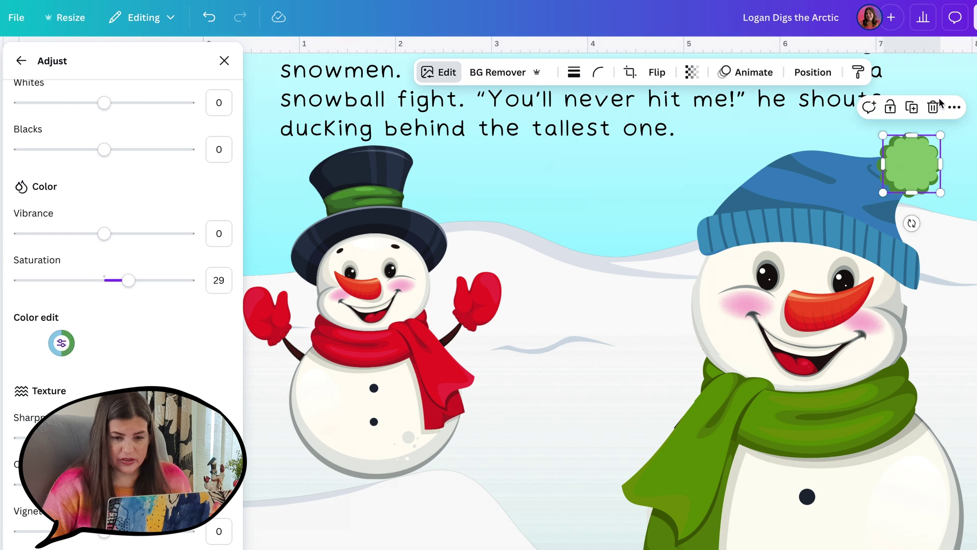
left_click(911, 105)
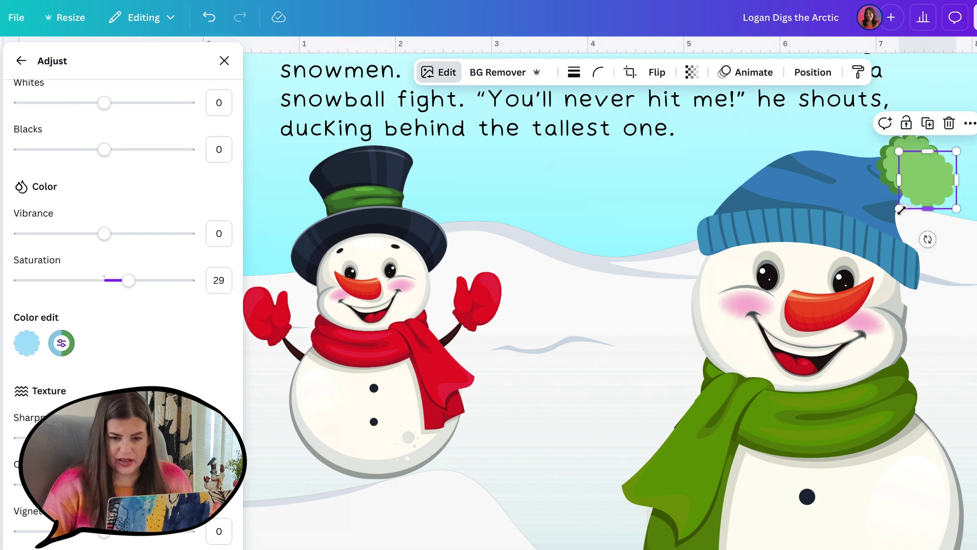
left_click_drag(904, 205, 896, 176)
scroll(127, 305, "up", 9)
left_click_drag(127, 371, 130, 374)
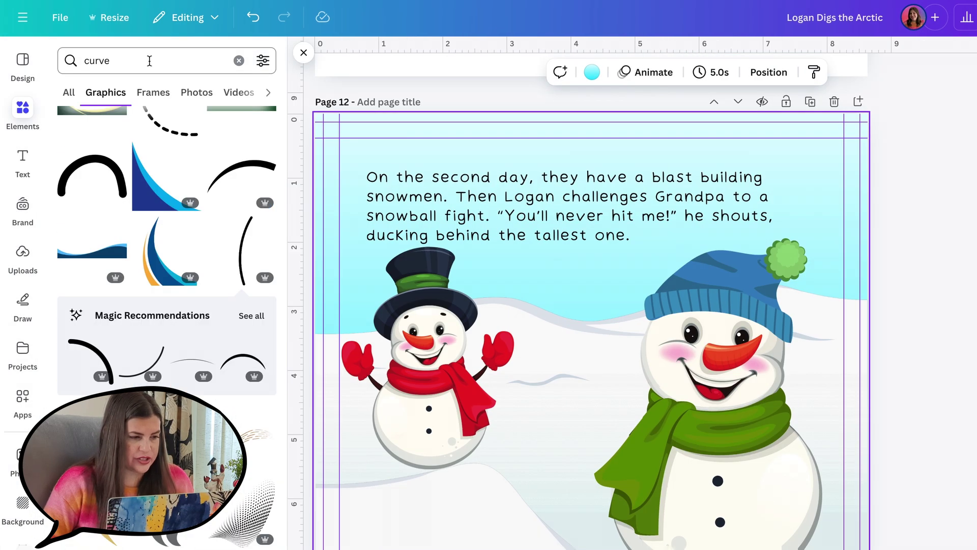
Search the graphics for "branch" and add two brown branches, rotated and sized as the green-scarfed snowman's arms, the second about 1 by 2.5.
left_click_drag(149, 60, 87, 60)
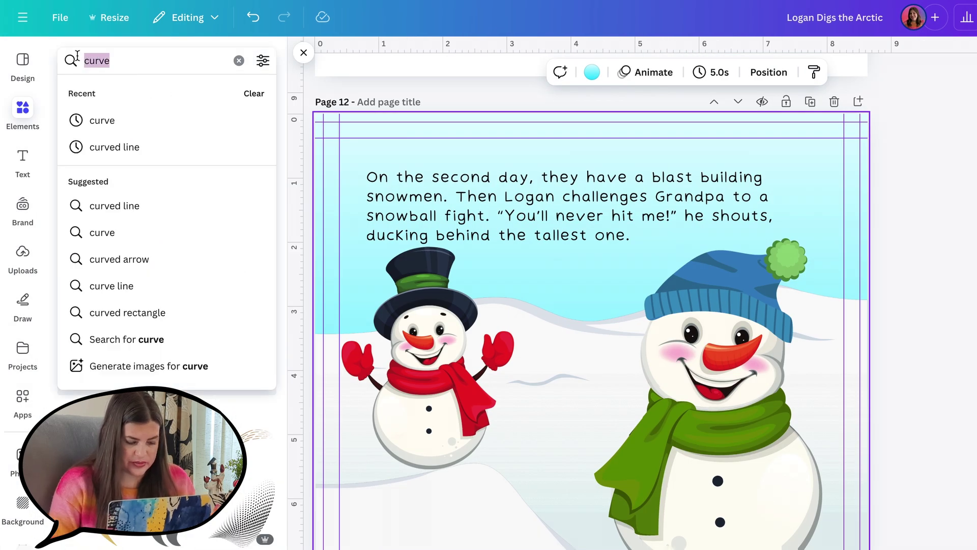
type("branch")
key("Return")
left_click(243, 198)
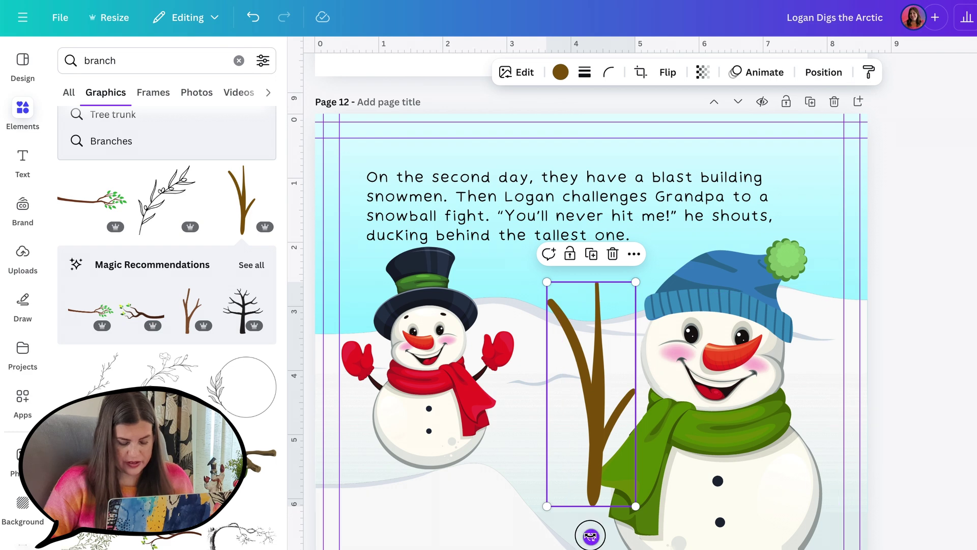
left_click_drag(590, 536, 694, 469)
left_click_drag(470, 396, 523, 397)
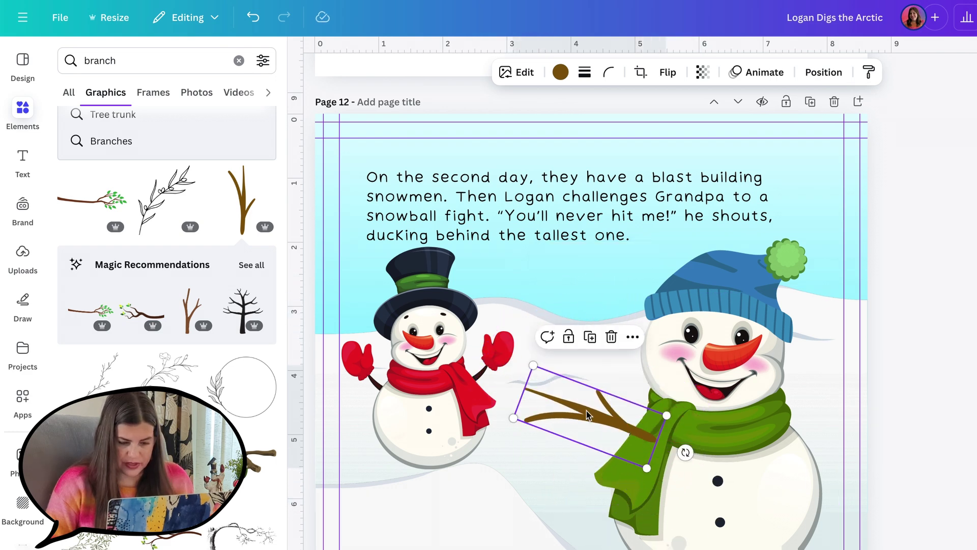
scroll(588, 415, "down", 3)
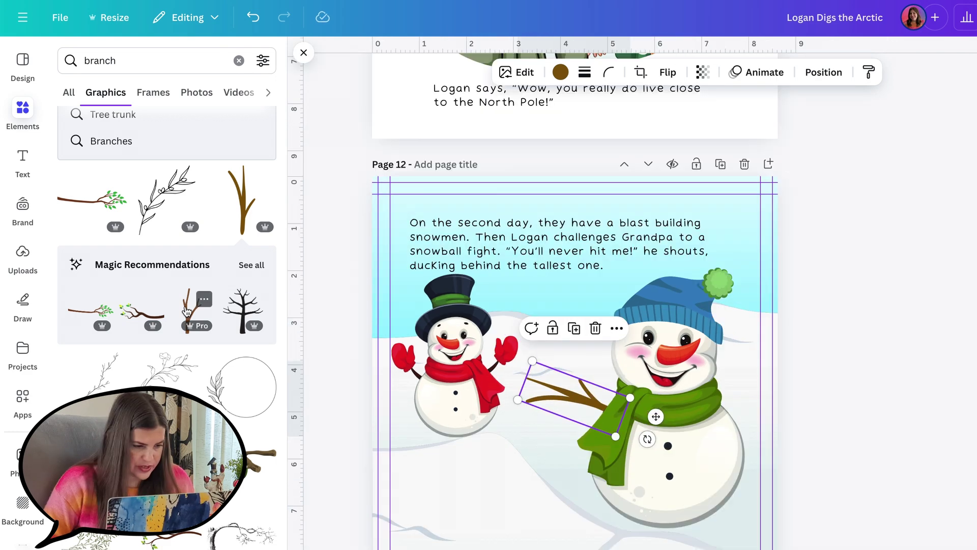
left_click_drag(646, 424, 830, 385)
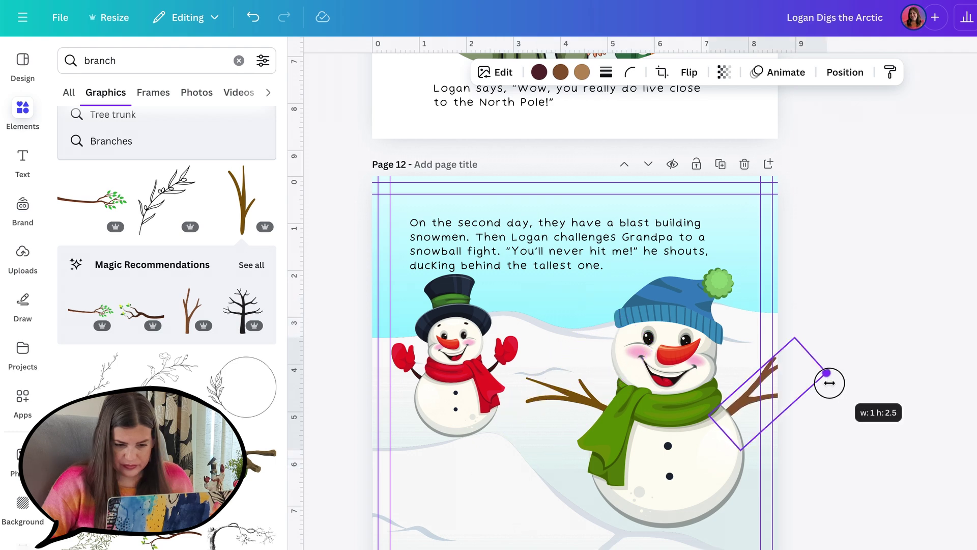
Search the graphics for "winter glove" and add the blue mitten with the snowflake to page 12.
type("glove")
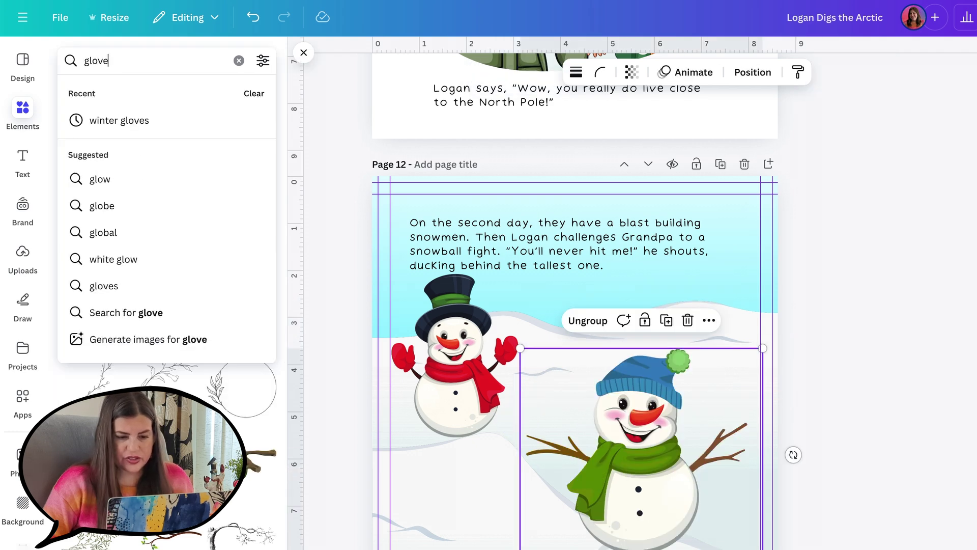
key("Return")
key("Home")
type("winter")
key("Return")
scroll(167, 326, "down", 2)
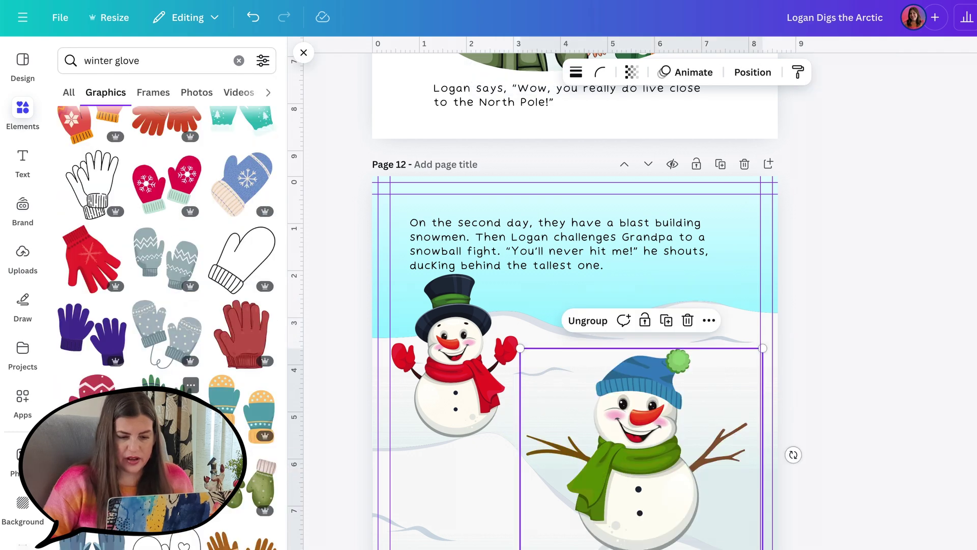
left_click(235, 183)
Recolour the mitten blue and light green, shrink it onto one branch arm, and fit a mirrored, rotated copy on the other arm.
left_click(592, 72)
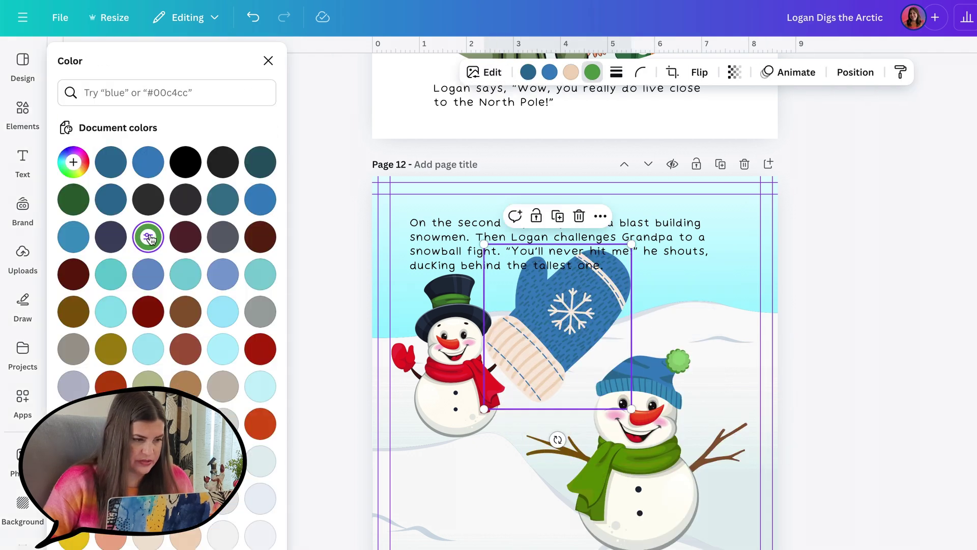
left_click(148, 236)
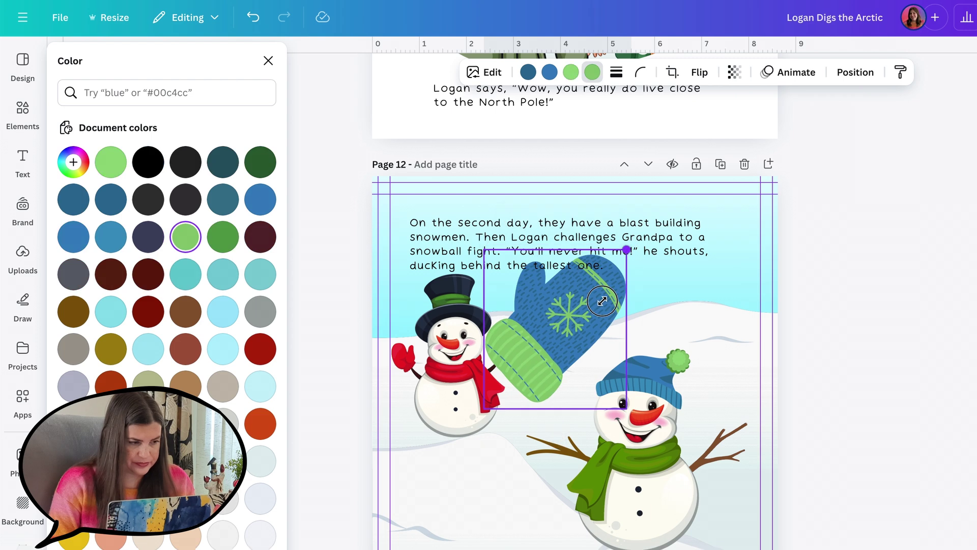
left_click_drag(631, 408, 741, 420)
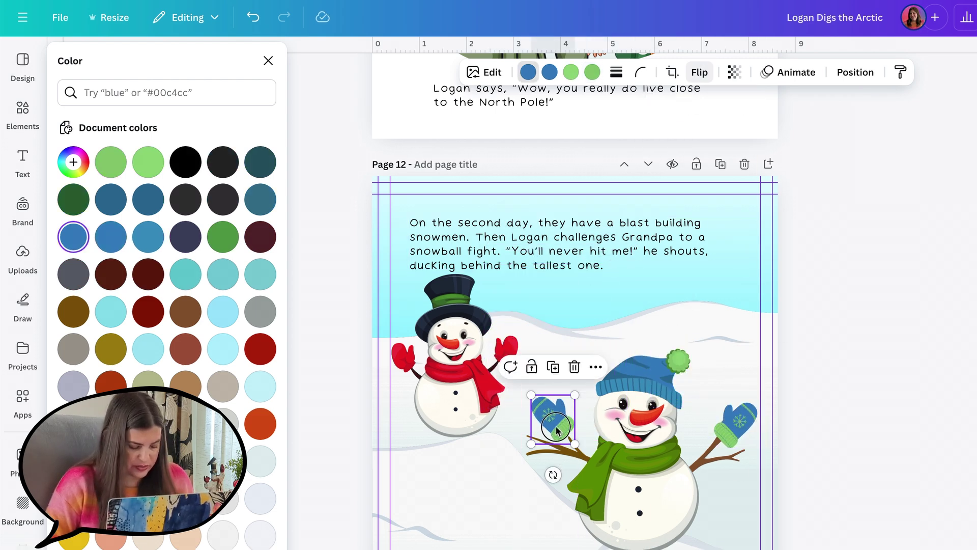
left_click_drag(554, 475, 533, 444)
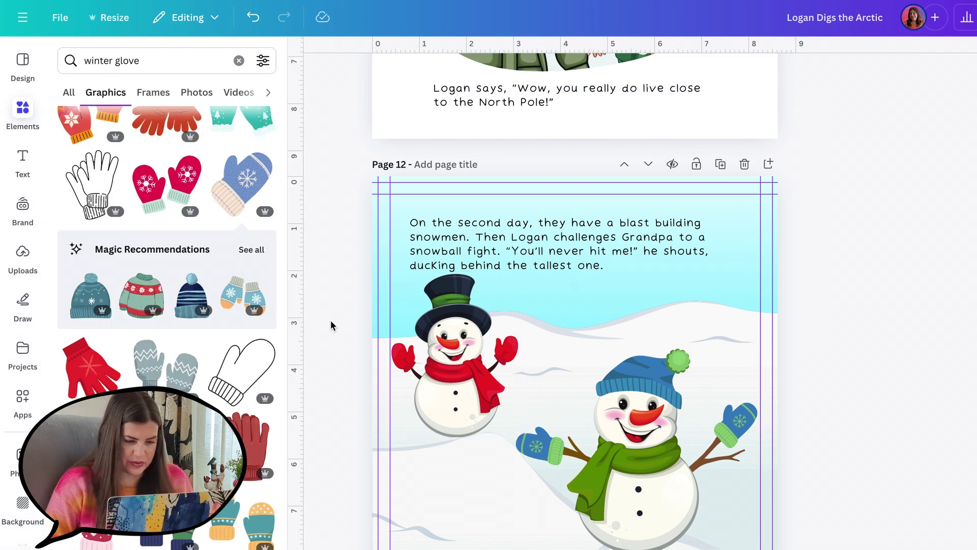
Move the green-scarfed snowman to the lower left of page 12 and the red-scarfed snowman to the upper right corner.
left_click_drag(758, 544, 617, 384)
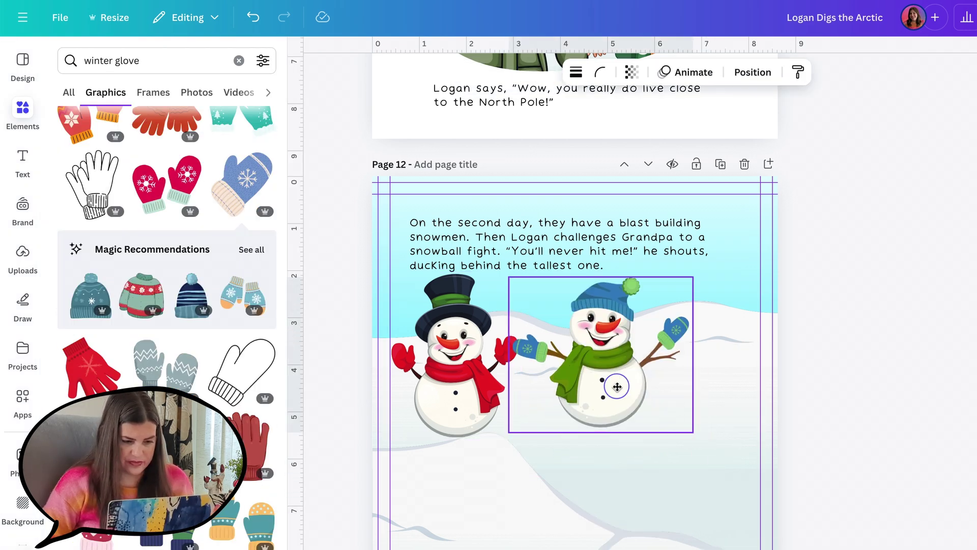
left_click(715, 379)
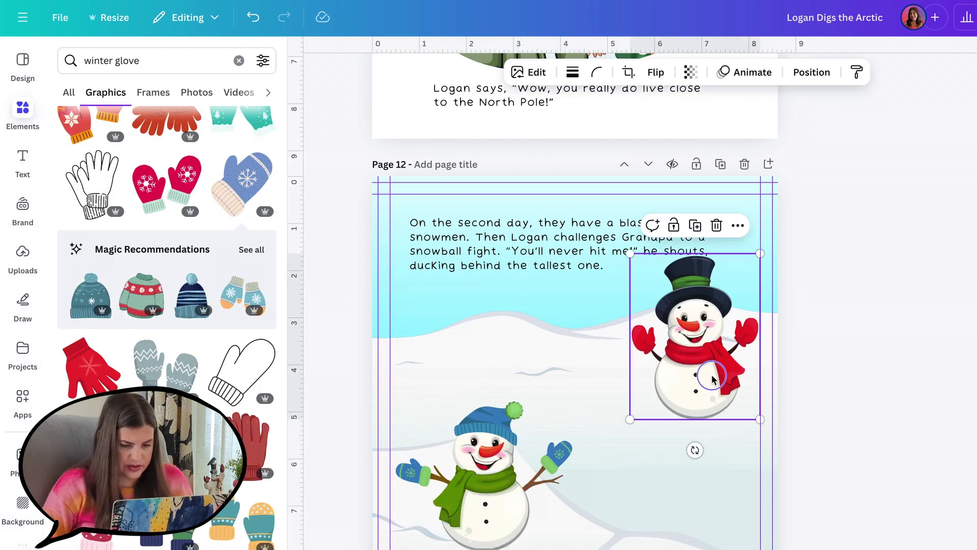
left_click_drag(715, 379, 711, 325)
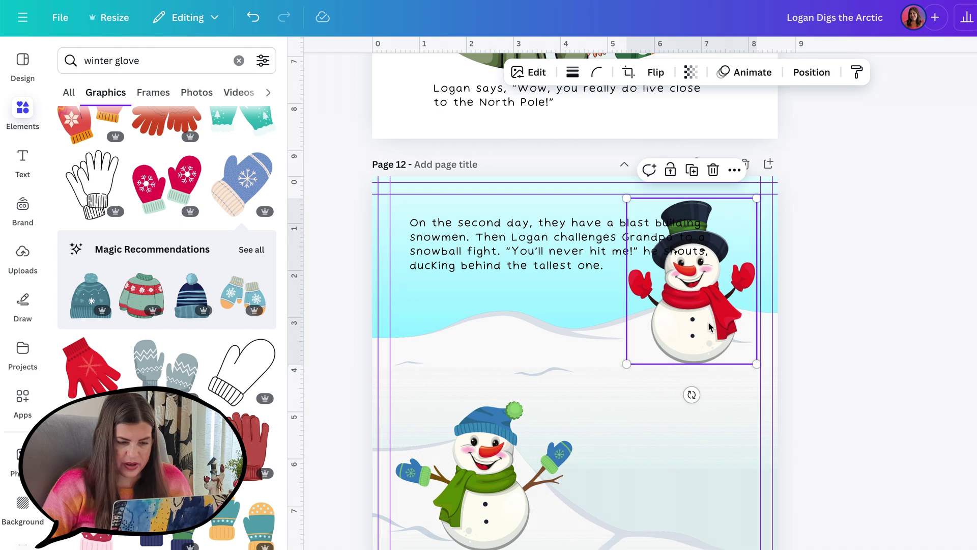
Narrow the story text box so its text wraps beside the red-scarfed snowman.
left_click(562, 264)
left_click_drag(742, 244, 612, 247)
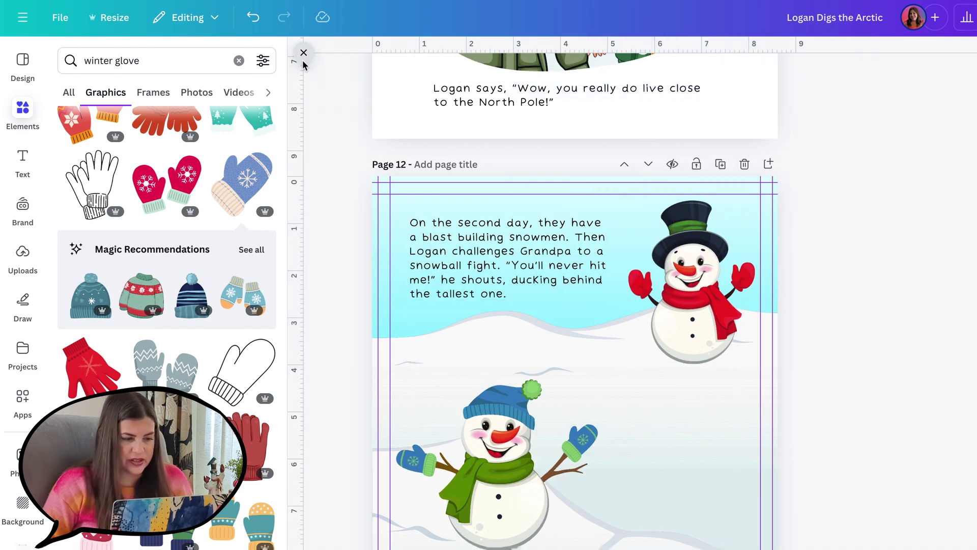
left_click(304, 53)
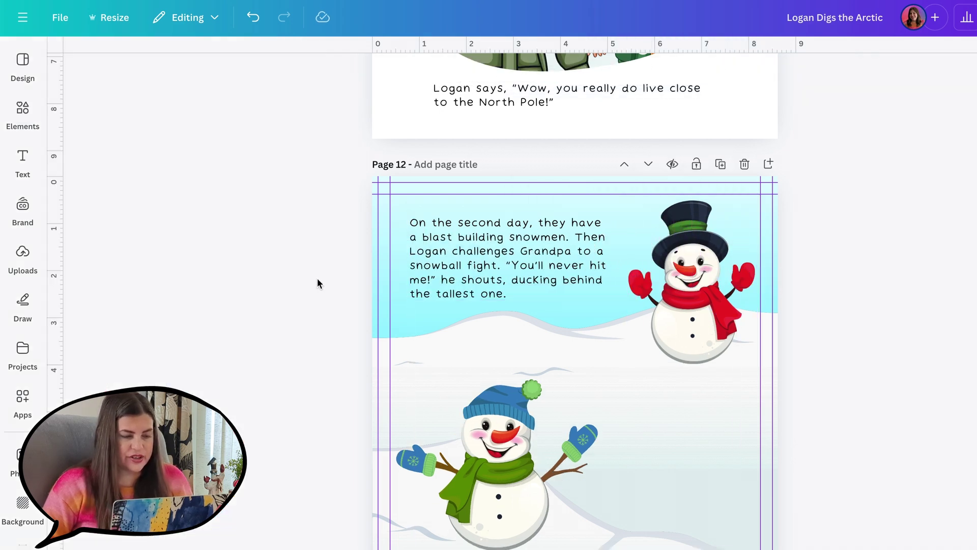
Copy the child in the purple hat holding snowballs from the character page just before page 6.
scroll(308, 293, "up", 10)
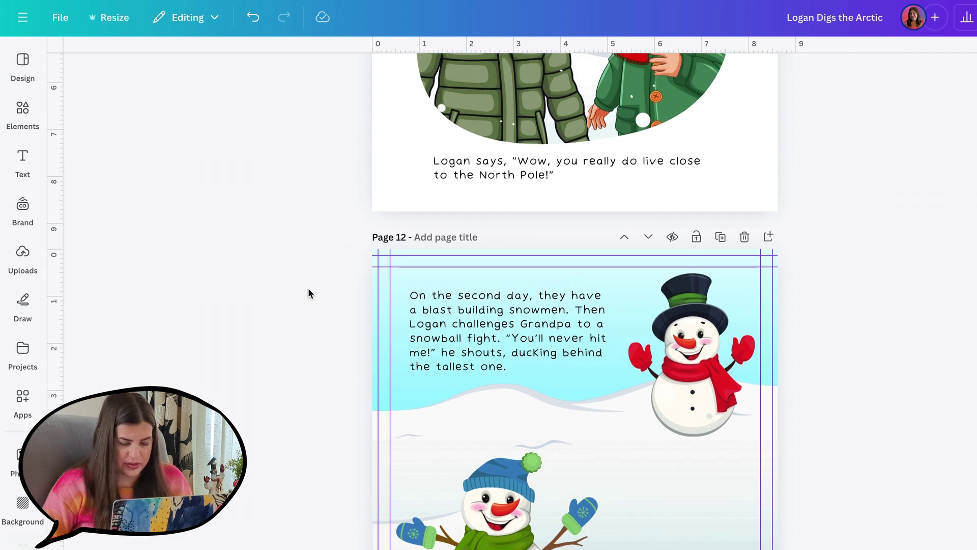
scroll(308, 293, "up", 15)
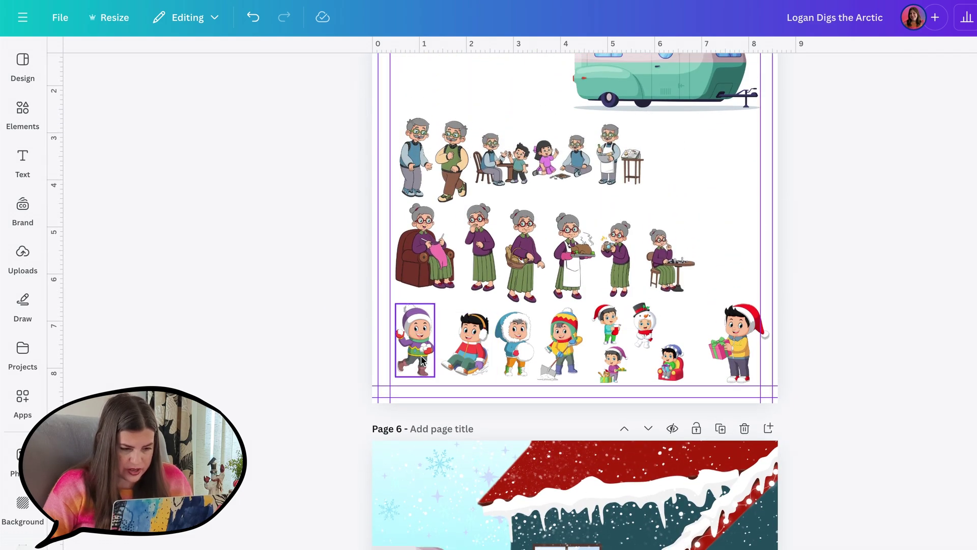
left_click(417, 358)
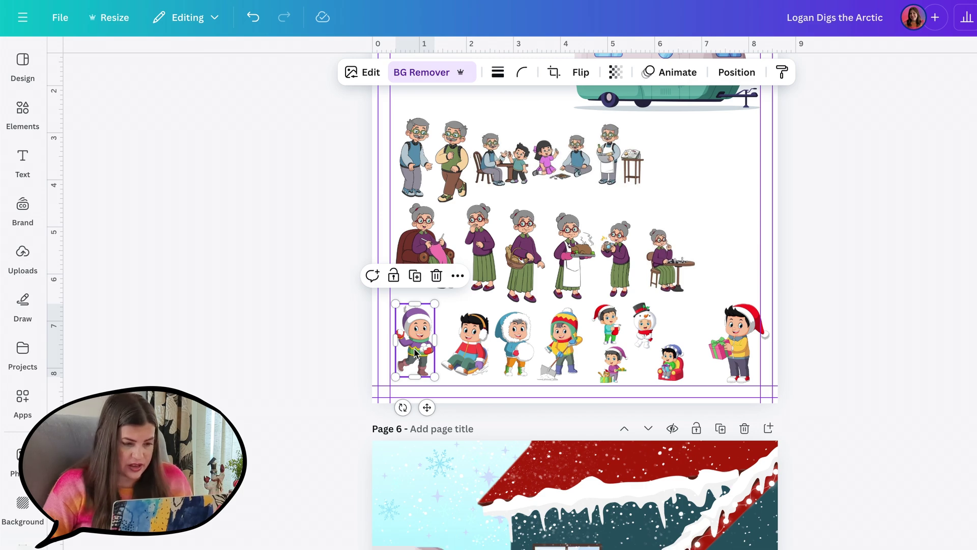
key("ctrl+c")
Paste the child onto page 12, enlarge it to about 1.7 by 3.2, and place it below the red-scarfed snowman.
scroll(416, 333, "down", 20)
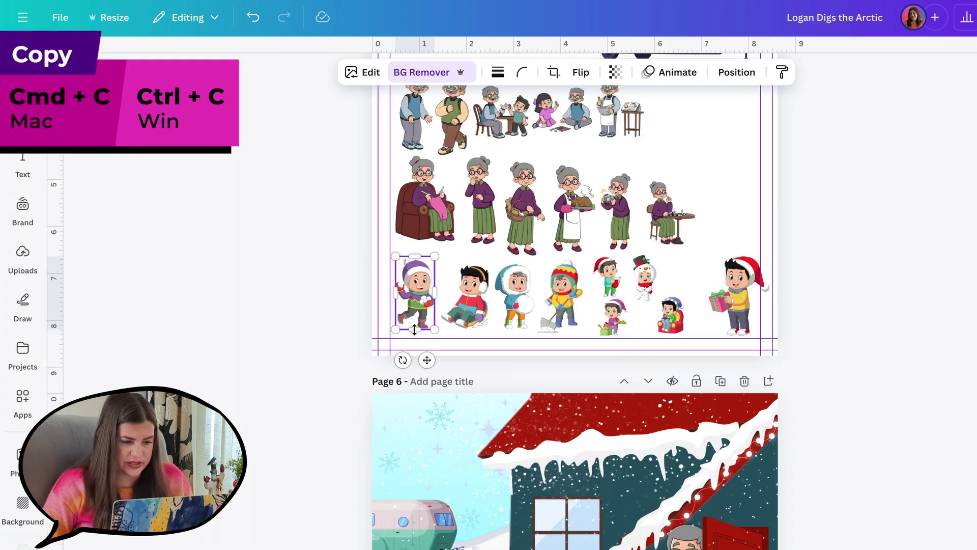
scroll(415, 329, "down", 18)
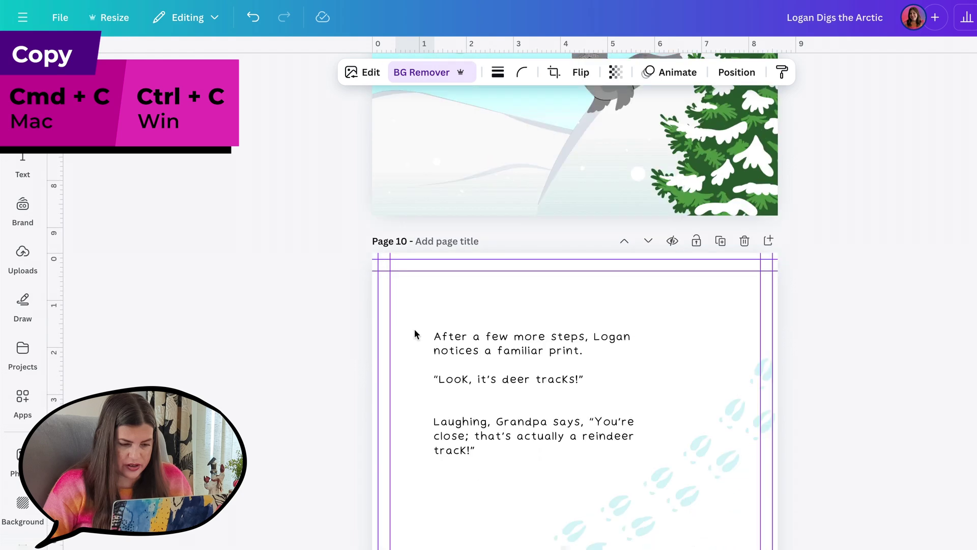
scroll(416, 334, "down", 5)
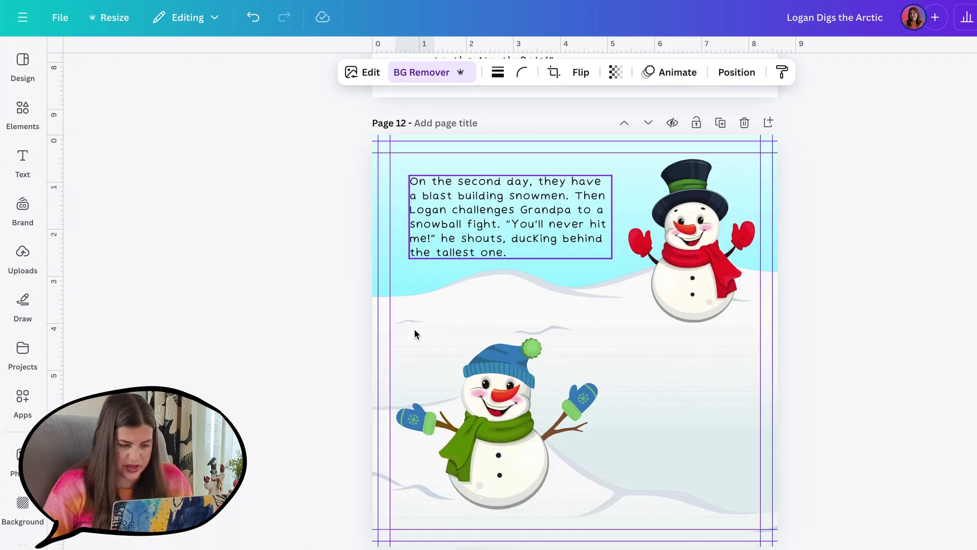
key("ctrl+v")
left_click_drag(436, 361, 479, 339)
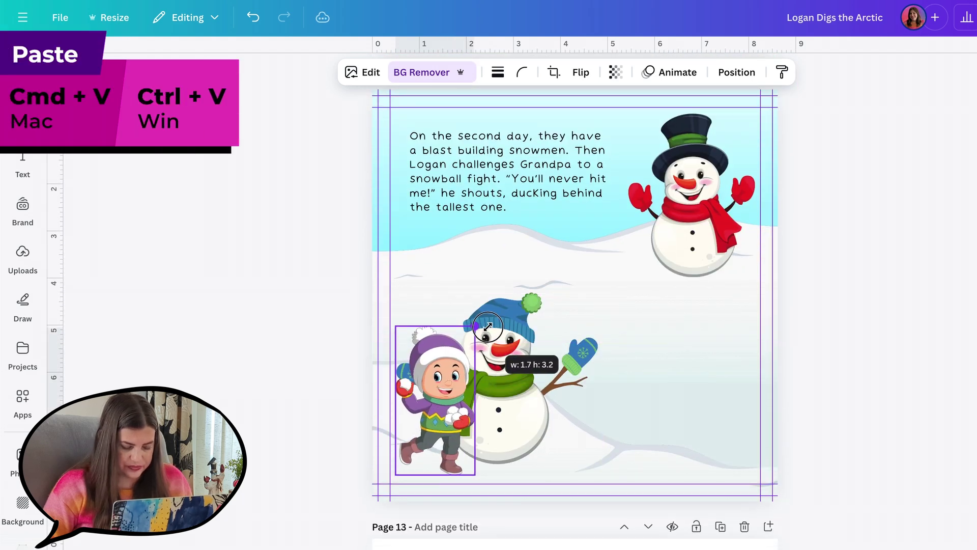
left_click_drag(448, 460, 705, 412)
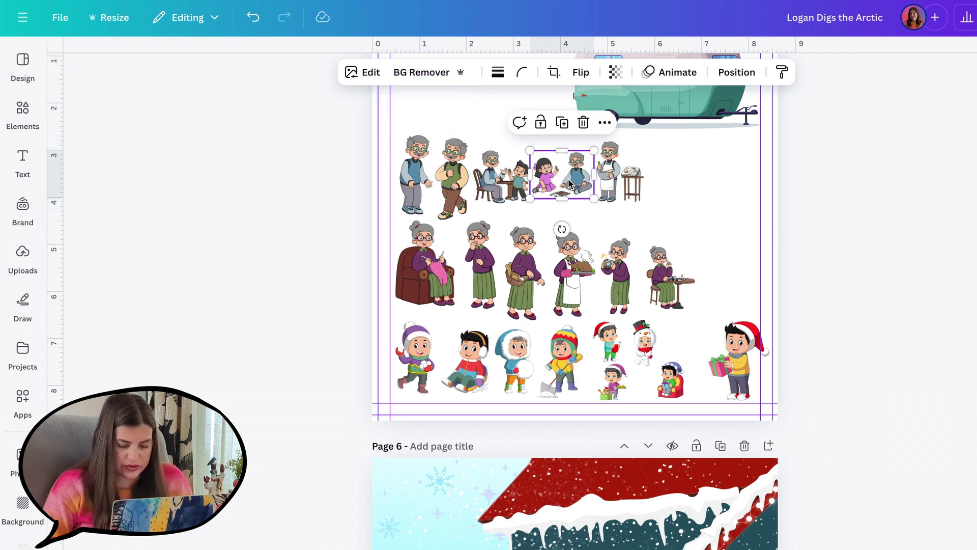
Copy the picture of the seated grandpa and girl onto page 12, enlarge it, and remove its background.
scroll(570, 184, "up", 5)
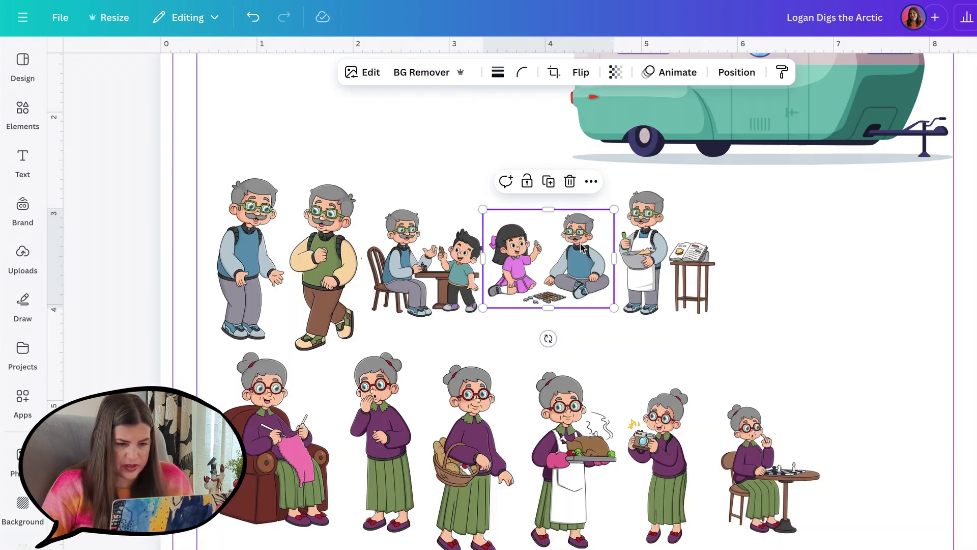
scroll(582, 247, "down", 15)
key("ctrl+v")
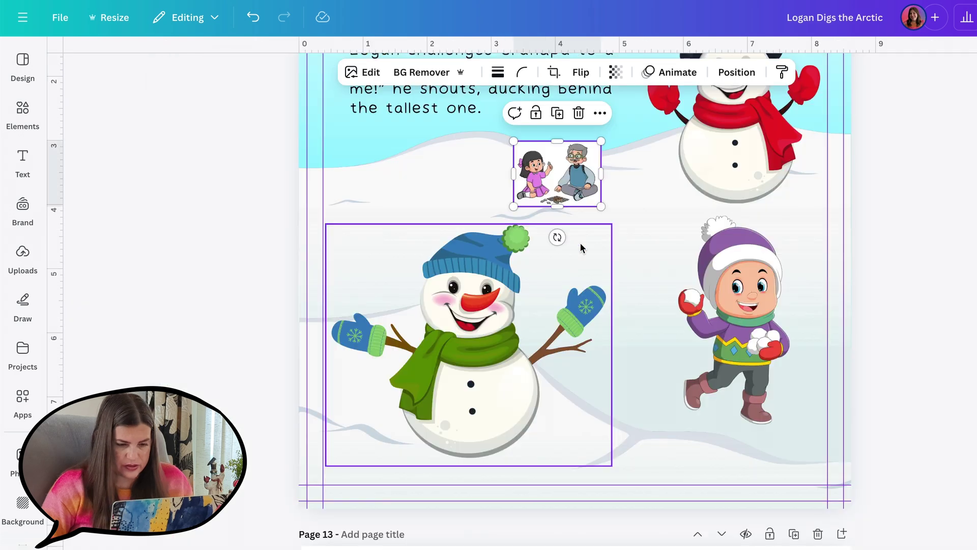
left_click_drag(601, 206, 762, 327)
left_click(423, 73)
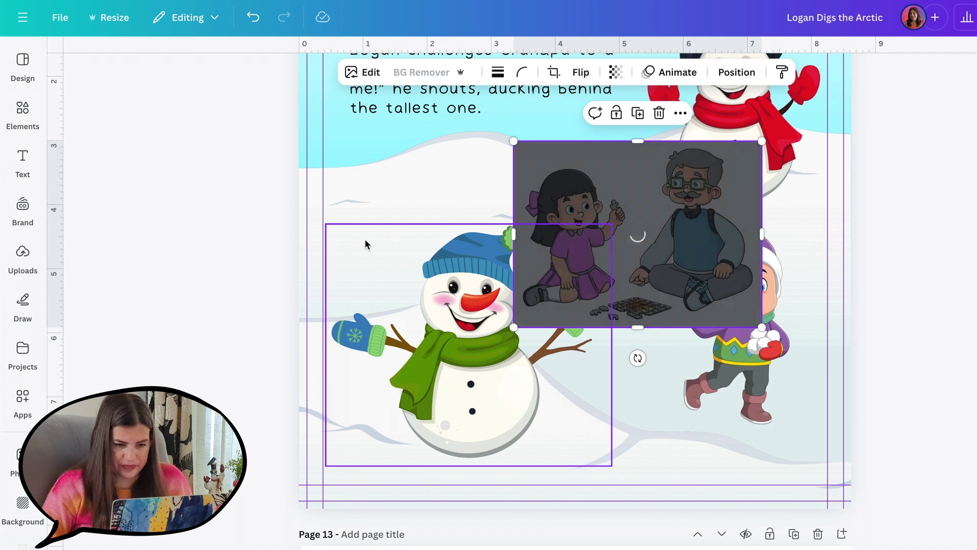
Crop the picture to grandpa's upper body, enlarge it, and flip it horizontally.
left_click_drag(595, 224, 645, 221)
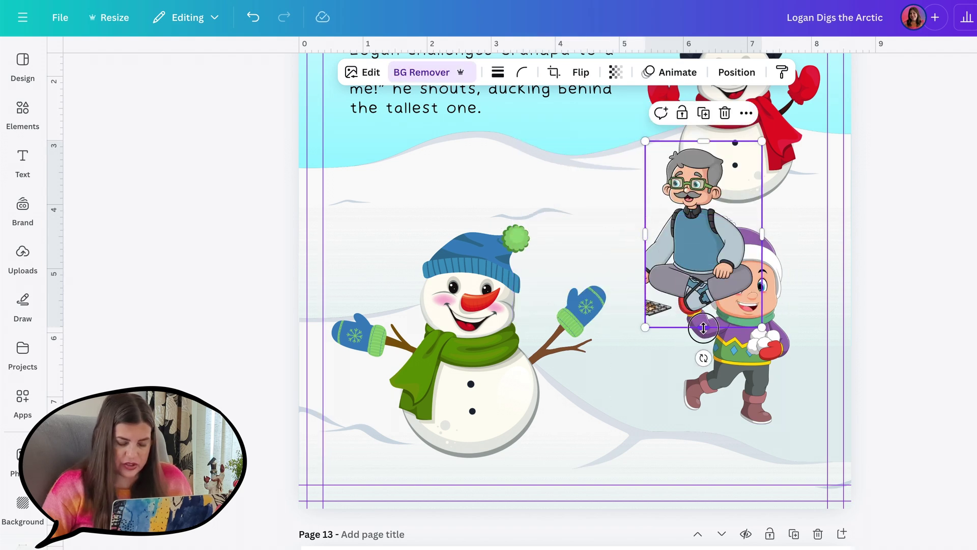
left_click_drag(703, 326, 697, 274)
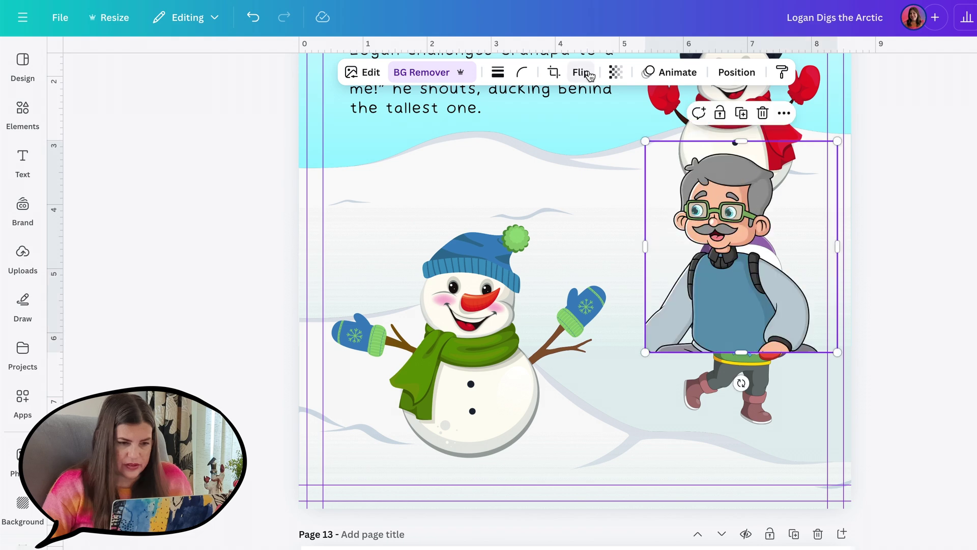
left_click(581, 72)
left_click(588, 106)
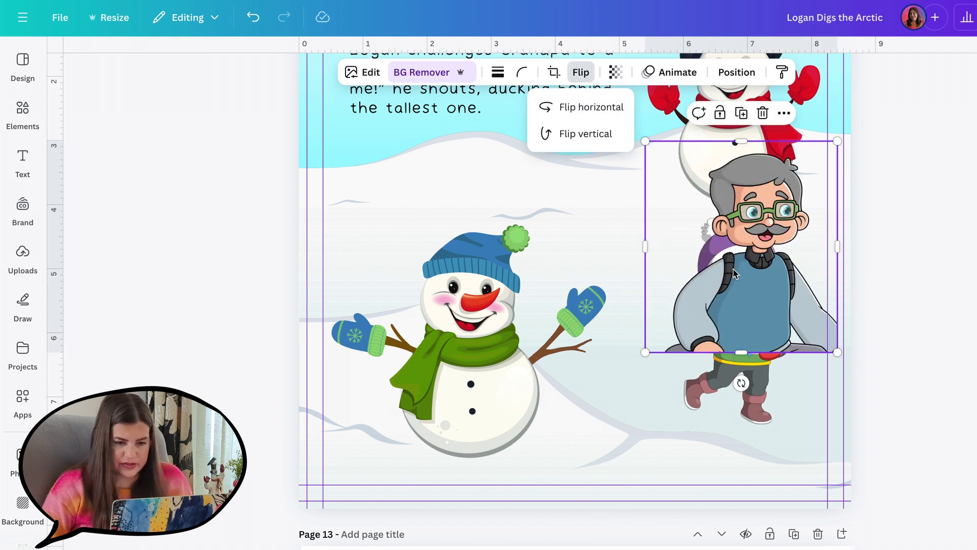
Place grandpa behind the green-scarfed snowman, tilted slightly clockwise so he peeks out beside its head.
left_click_drag(821, 311, 460, 395)
left_click(554, 396)
left_click_drag(427, 439, 419, 438)
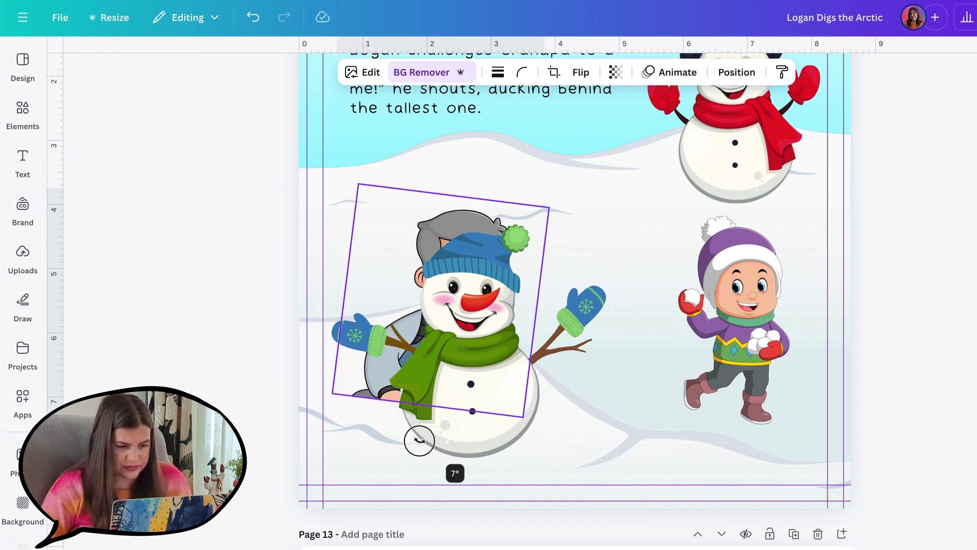
left_click_drag(468, 224, 515, 231)
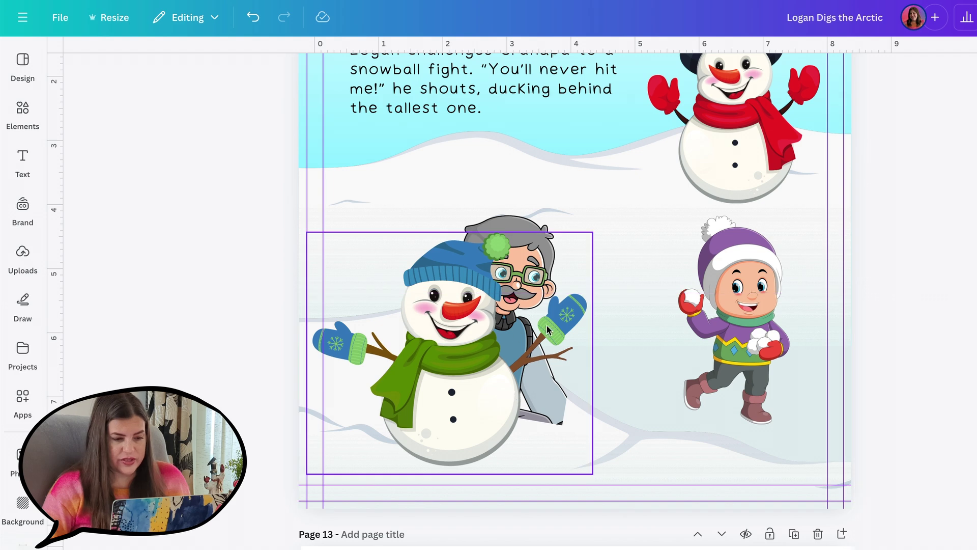
left_click(531, 234)
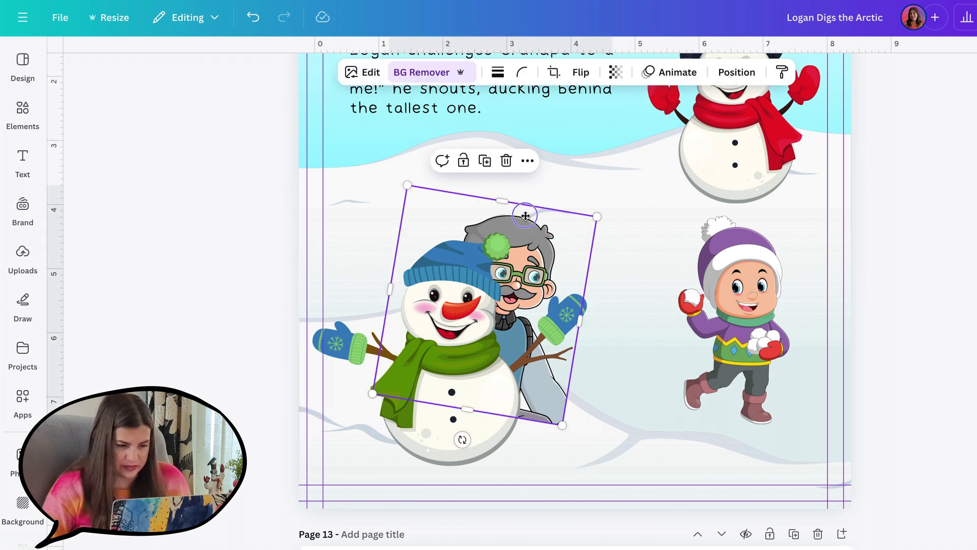
Search the graphics for "pile of snowballs" and add the beige stacked snowballs graphic.
left_click(23, 109)
double_click(116, 60)
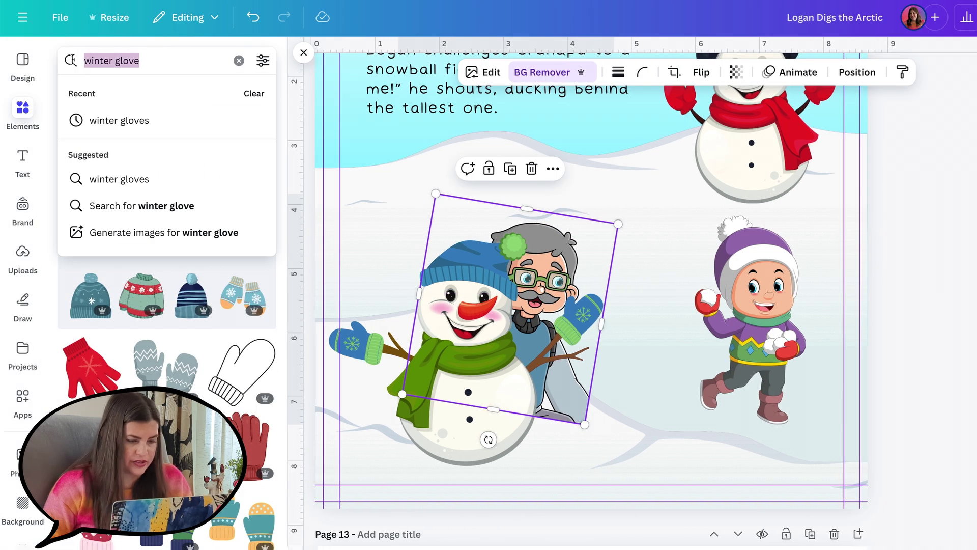
type("pile of snow")
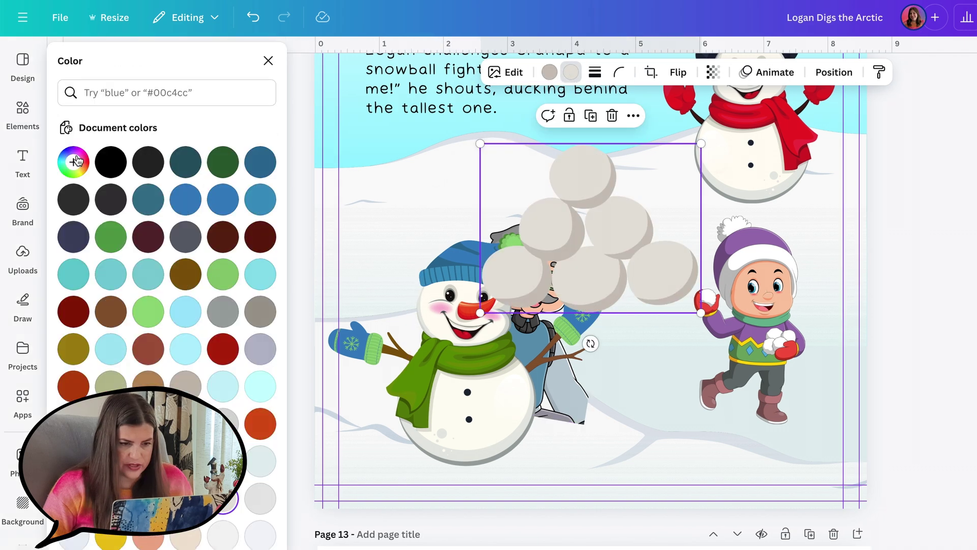
Recolour the snowballs near-white with #D0D8E5 shadows, shrink the pile, and place it in front of grandpa beside the snowman.
left_click(73, 162)
left_click(214, 300)
type("#C9C2B9")
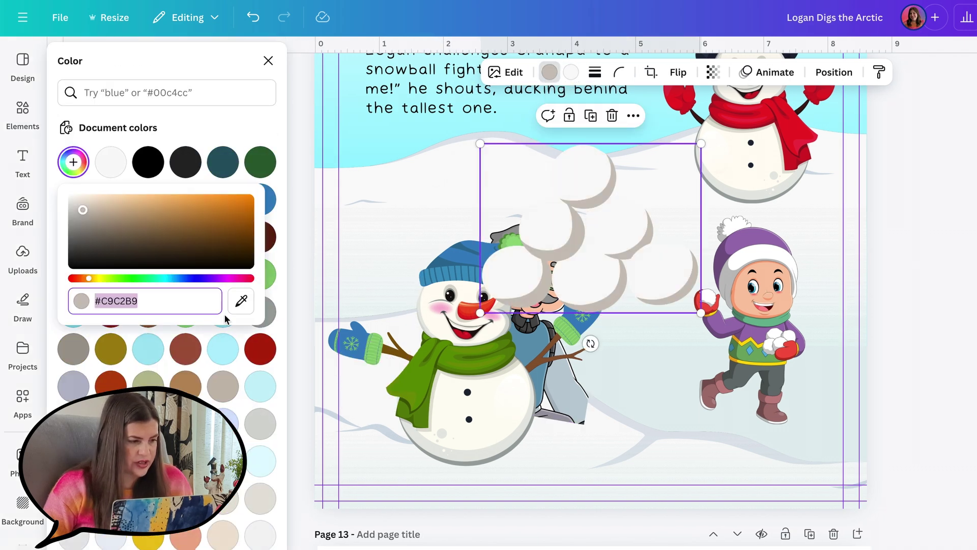
type("#D0D8E5")
left_click_drag(604, 226, 603, 388)
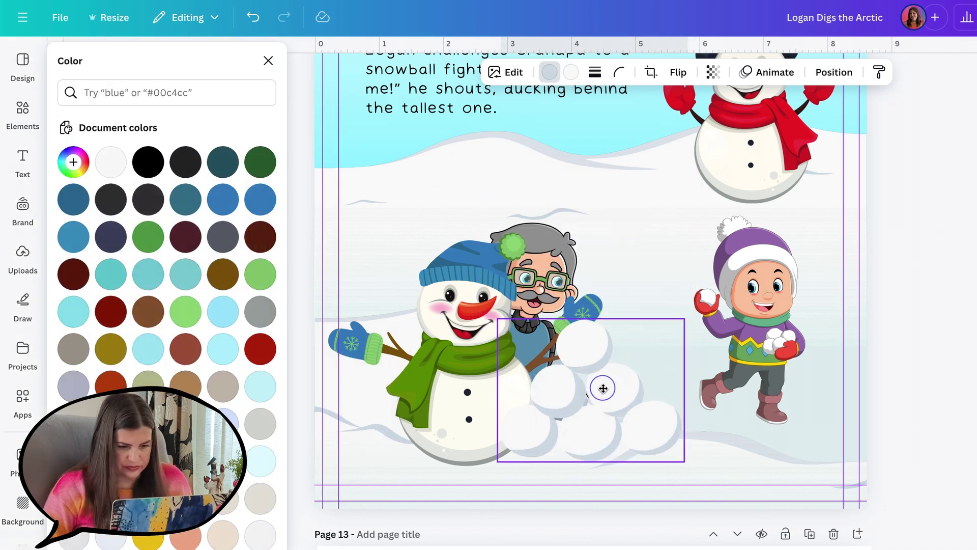
Flip the child with the snowballs horizontally to face grandpa and the snowman.
left_click(758, 344)
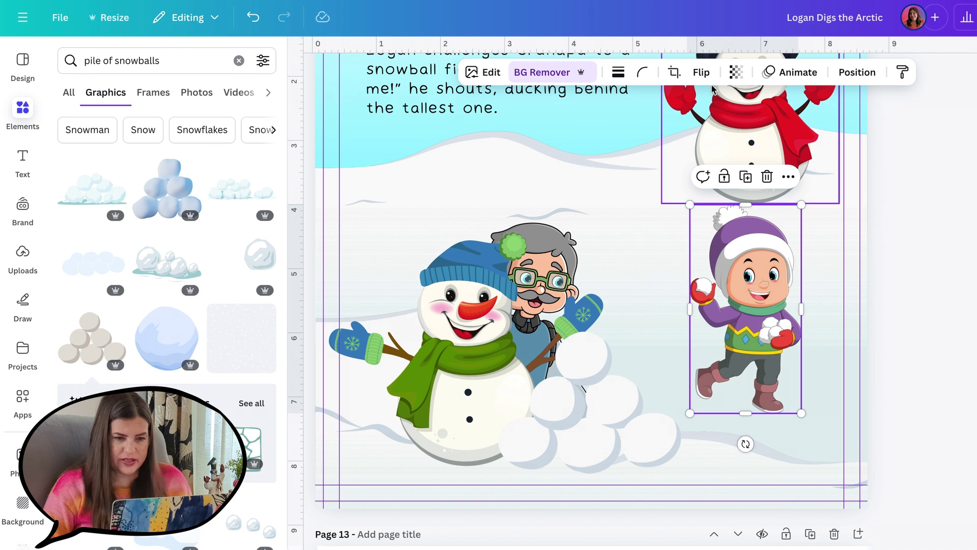
left_click(701, 72)
left_click(715, 113)
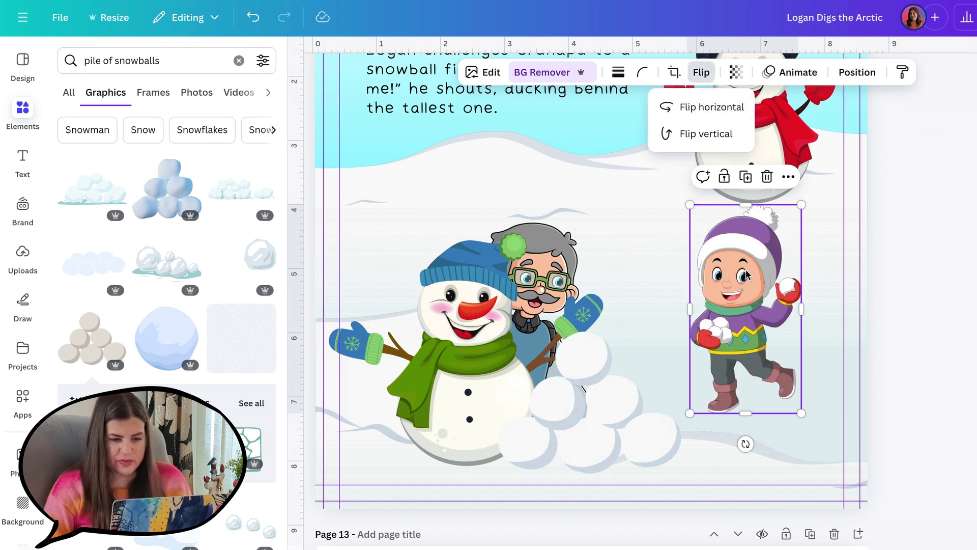
left_click(718, 279)
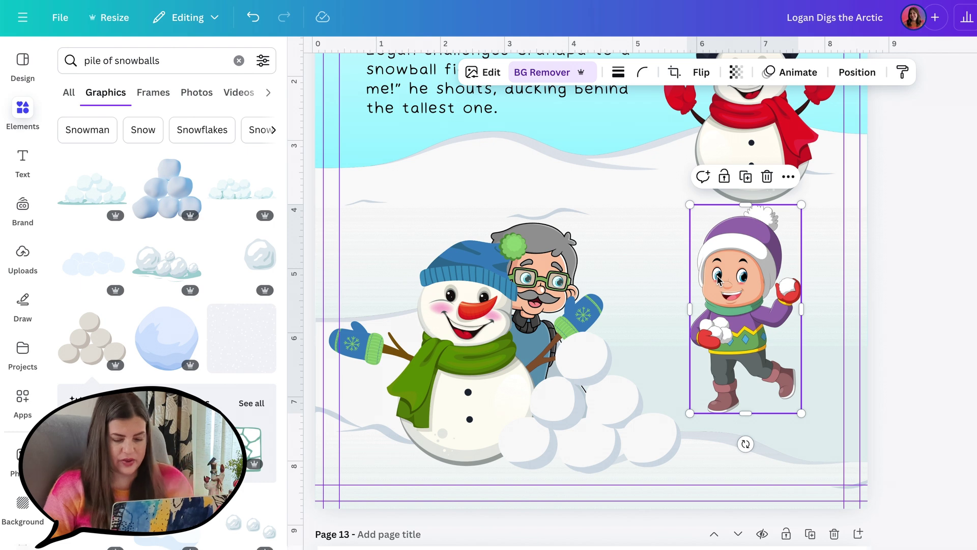
Duplicate the child with the snowballs and crop the copy down to a single eye.
scroll(718, 279, "up", 5, "ctrl")
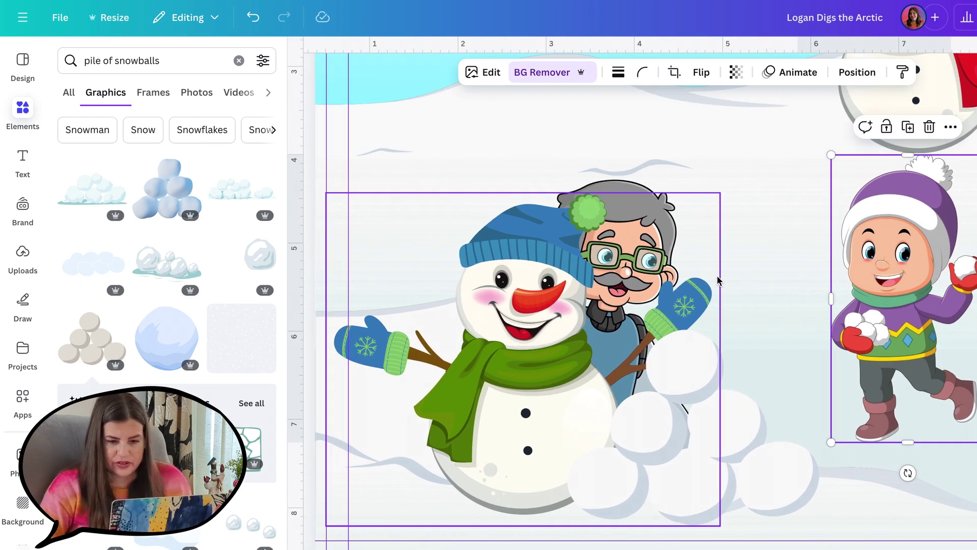
left_click(908, 127)
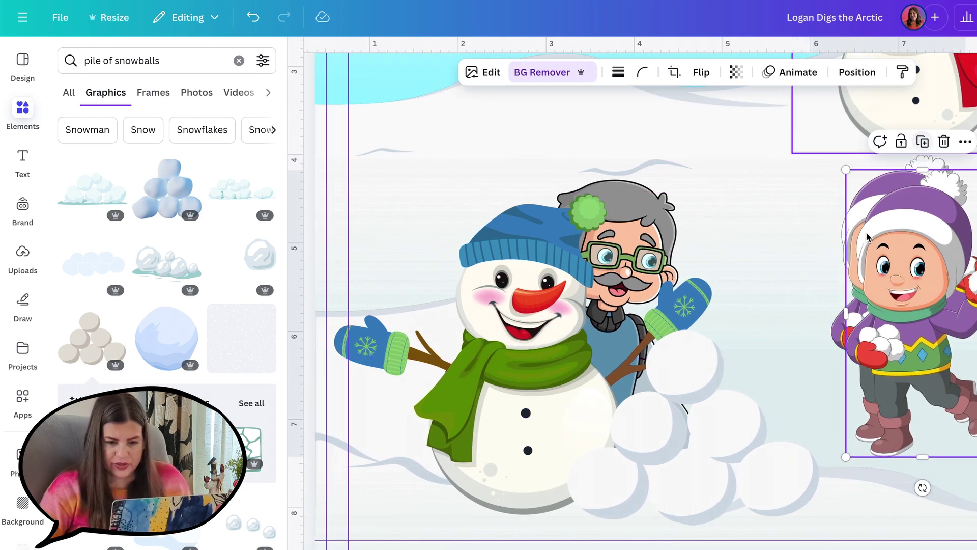
left_click_drag(897, 293, 771, 246)
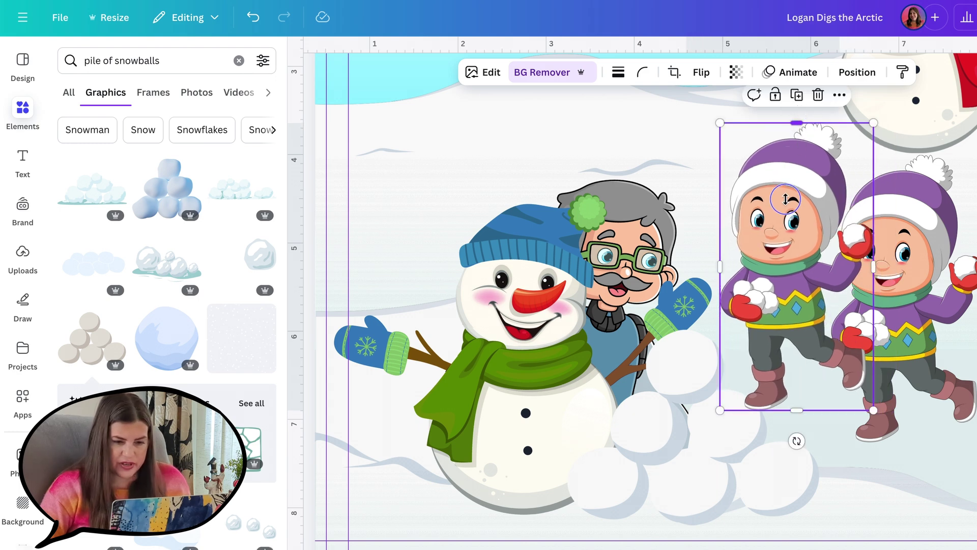
left_click_drag(785, 199, 785, 201)
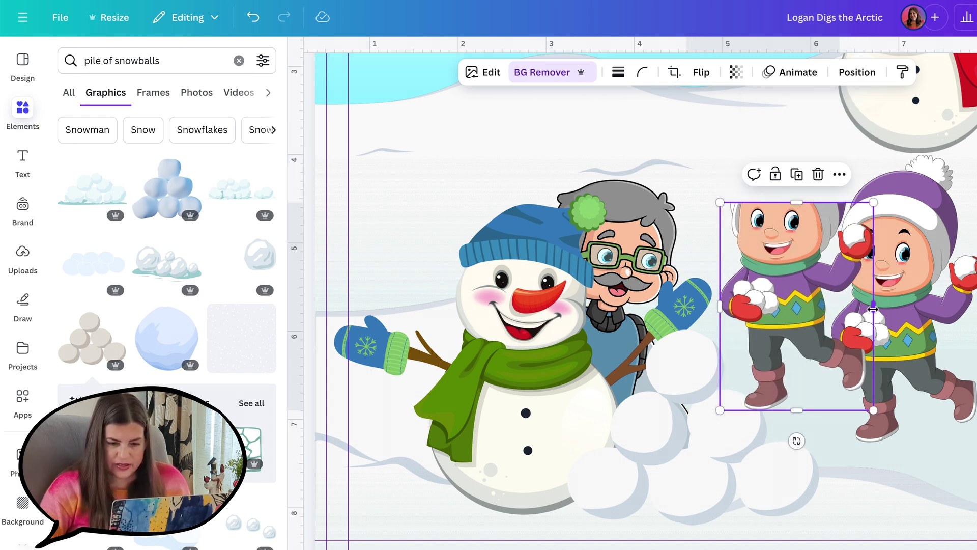
left_click_drag(873, 308, 781, 223)
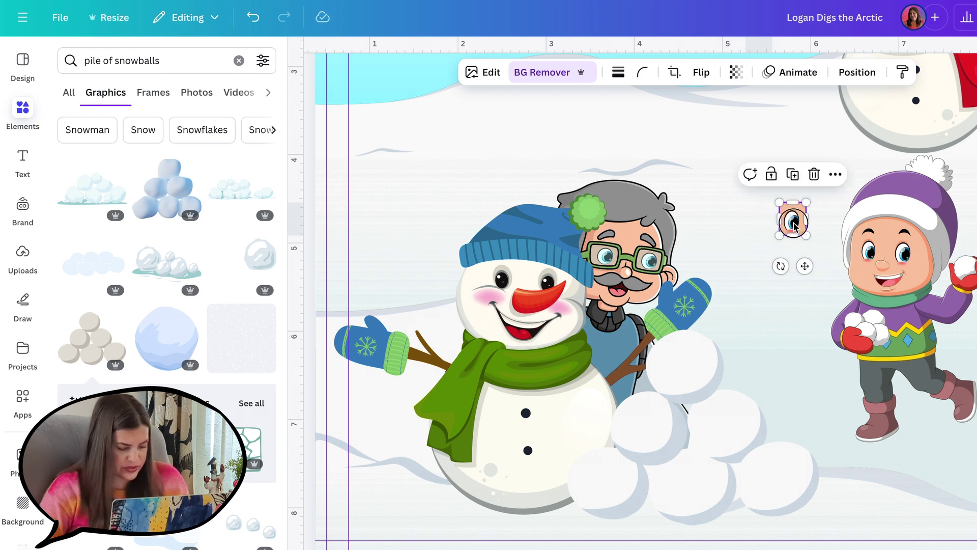
Flip the cropped eye horizontally and cover both of the child's eyes with copies so the gaze points towards grandpa.
left_click(701, 74)
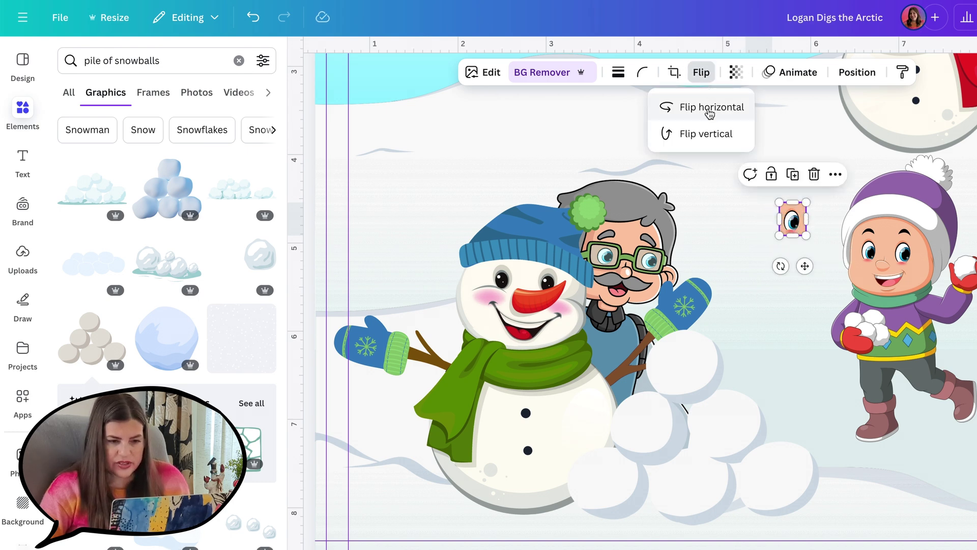
left_click(710, 108)
left_click_drag(792, 224, 869, 251)
left_click(967, 220)
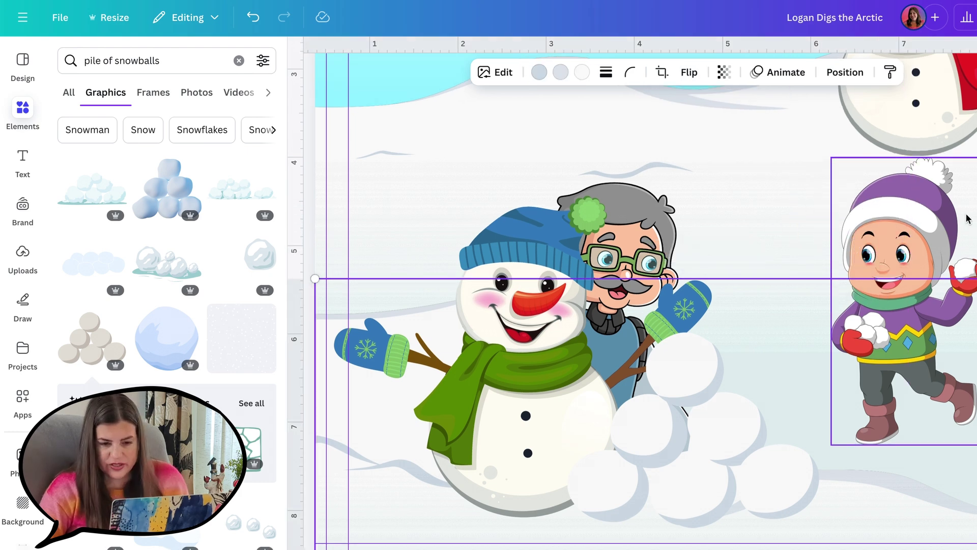
Group the child with the two eye patches.
scroll(967, 218, "down", 1)
scroll(967, 219, "up", 1)
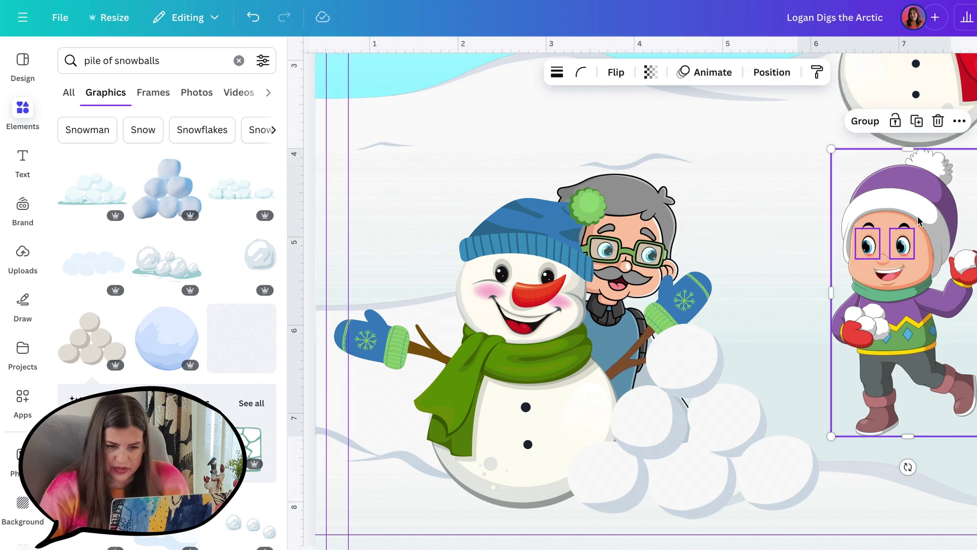
left_click(866, 122)
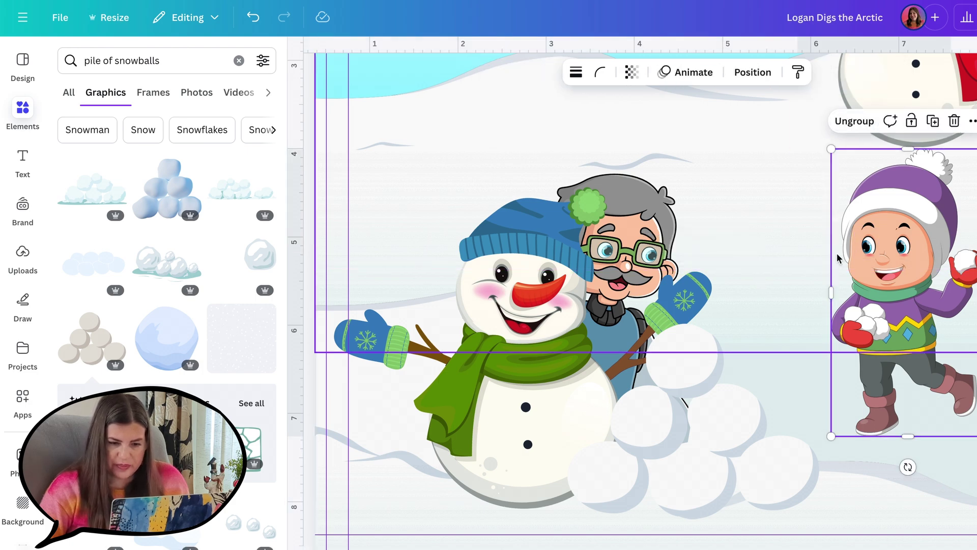
Select the green-scarfed snowman, grandpa and the snowball pile and shift them left together, letting the snowman's arm run off the page.
scroll(764, 268, "down", 2)
left_click(485, 331)
left_click(484, 332)
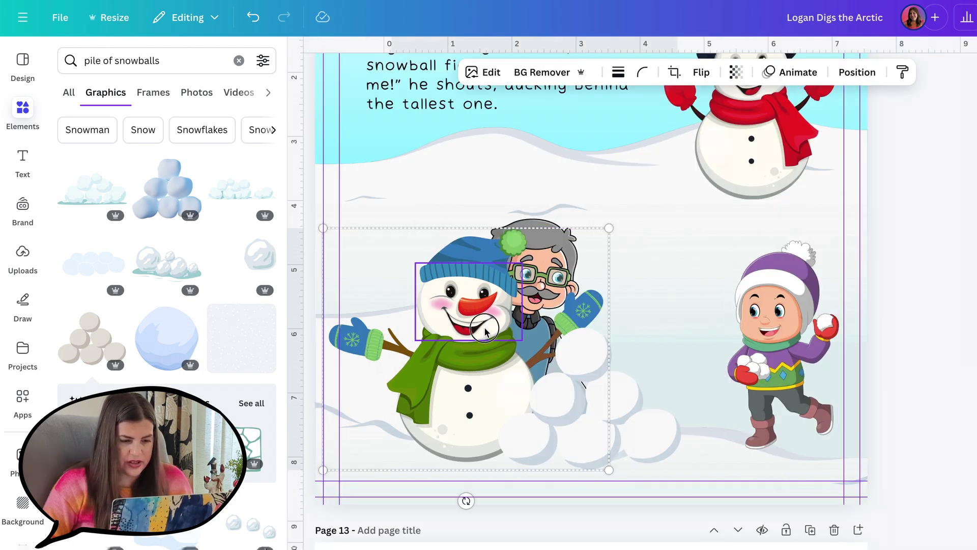
left_click(548, 226, "shift")
left_click(646, 431, "shift")
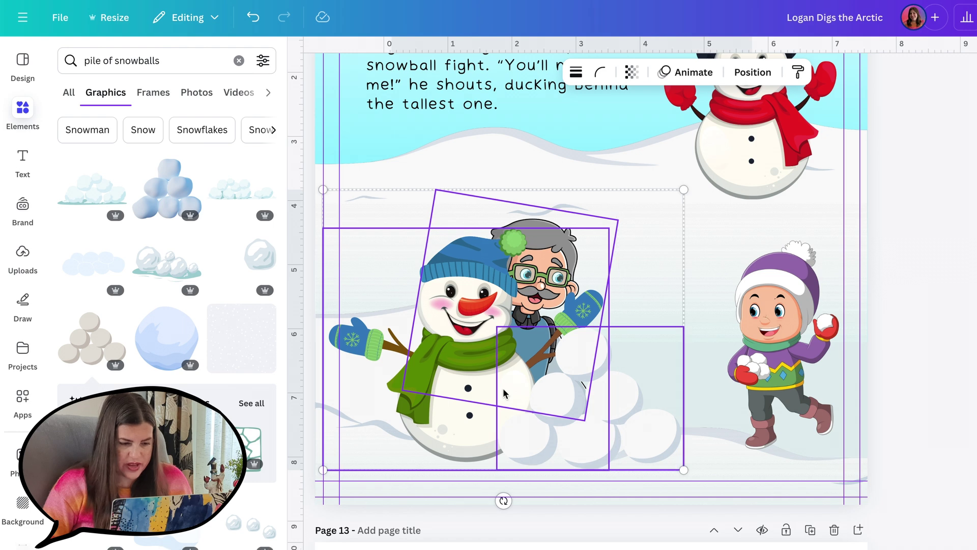
left_click_drag(504, 393, 434, 383)
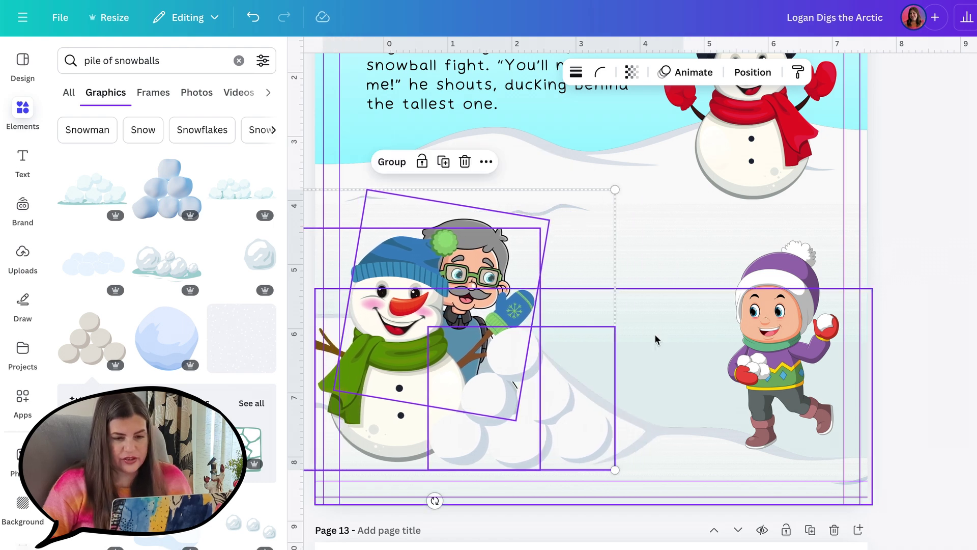
left_click(944, 249)
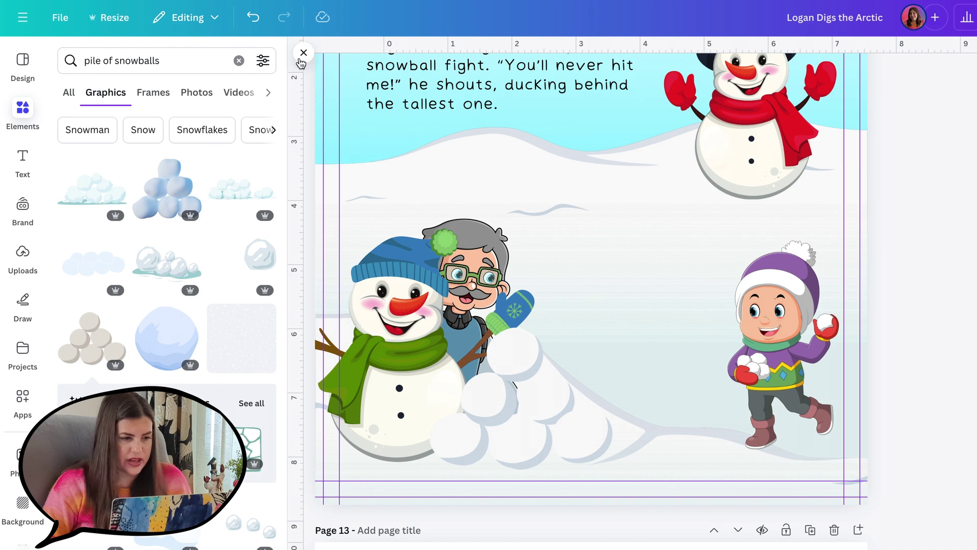
Move the grouped child slightly left and down, closer to the snowball pile.
left_click(303, 52)
scroll(267, 371, "up", 1)
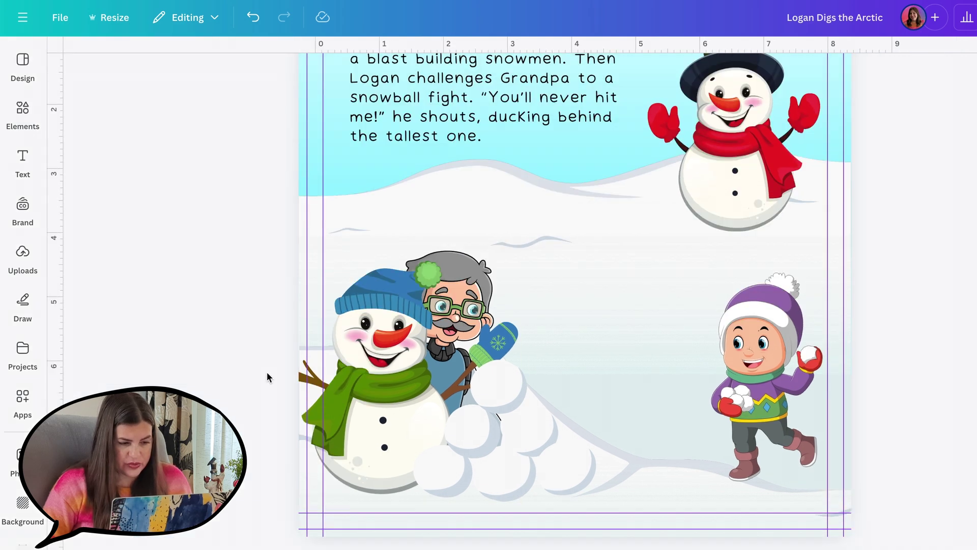
scroll(266, 372, "up", 2)
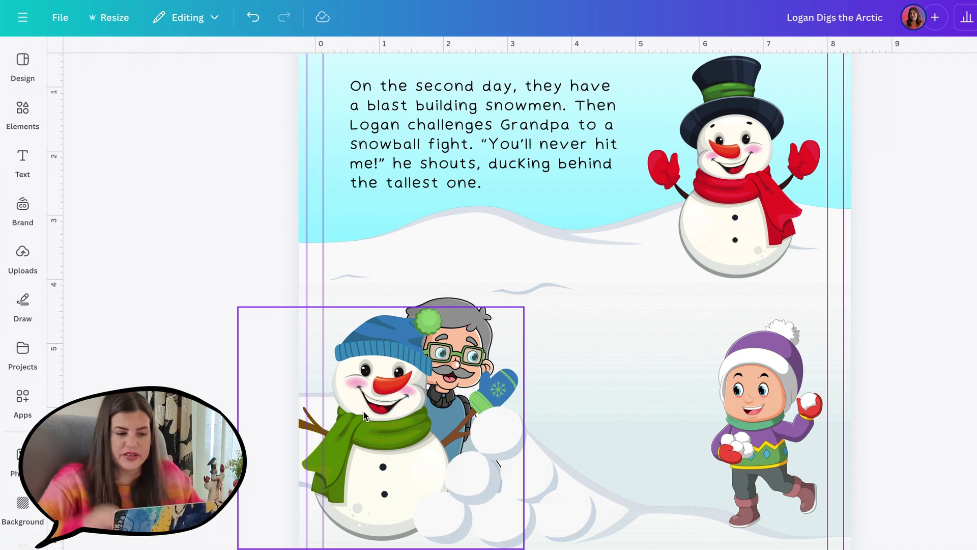
left_click_drag(764, 417, 736, 430)
left_click(803, 291)
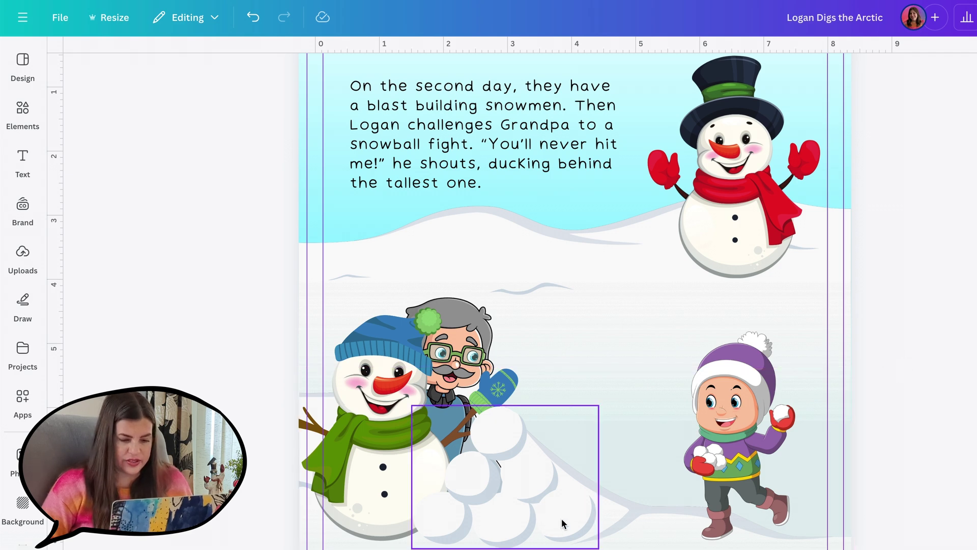
Search the graphics for "wavy line" and add the thick black S-curved line.
left_click(22, 112)
left_click(94, 60)
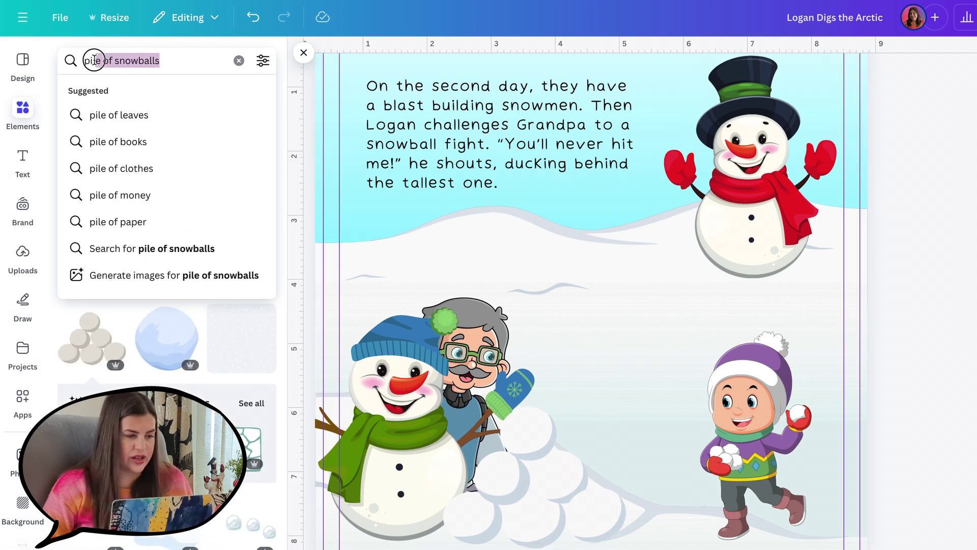
type("wavy line")
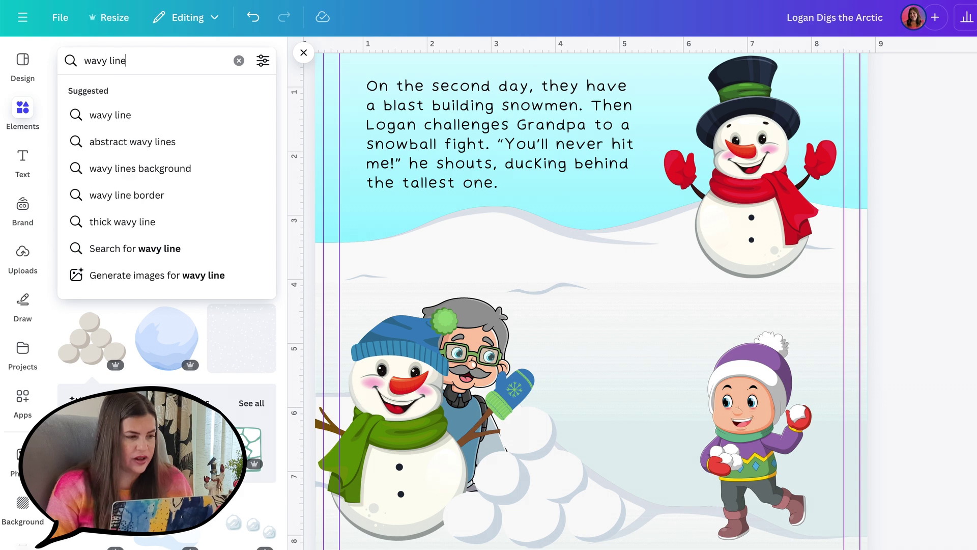
key("Return")
left_click(241, 348)
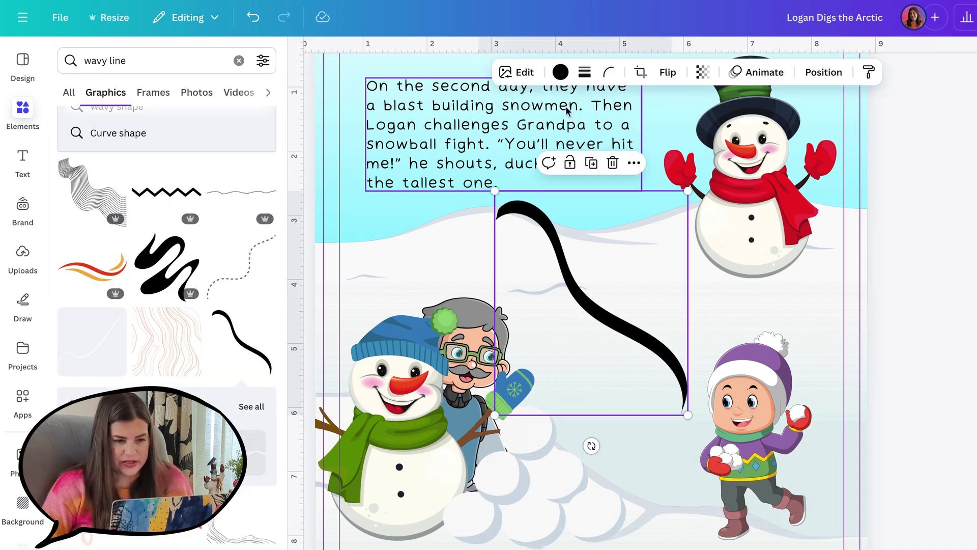
Recolour the curved line with the pale grey sampled from the snow hill's shadow, then shrink, rotate and place it beneath the top-hat snowman.
left_click(559, 73)
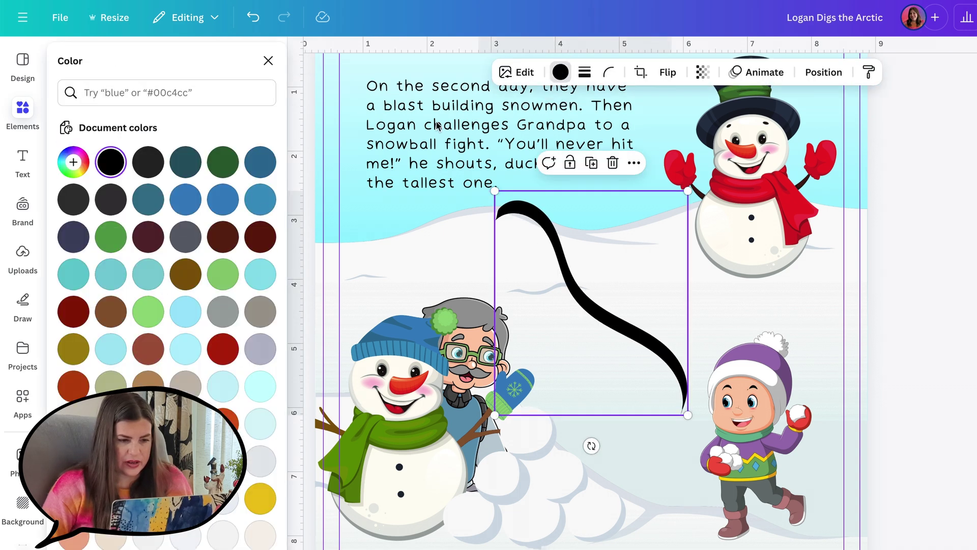
left_click(74, 168)
left_click(244, 302)
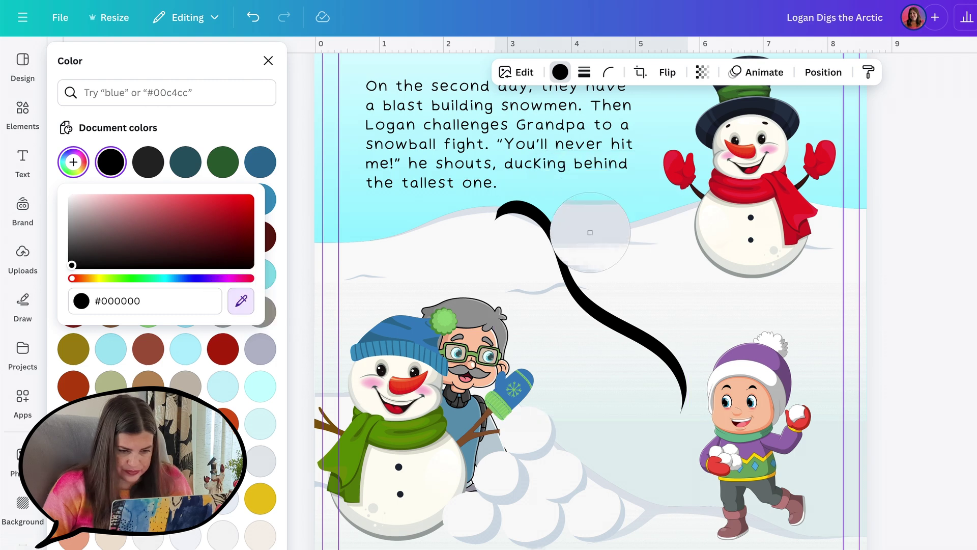
left_click(590, 232)
left_click_drag(572, 293, 751, 280)
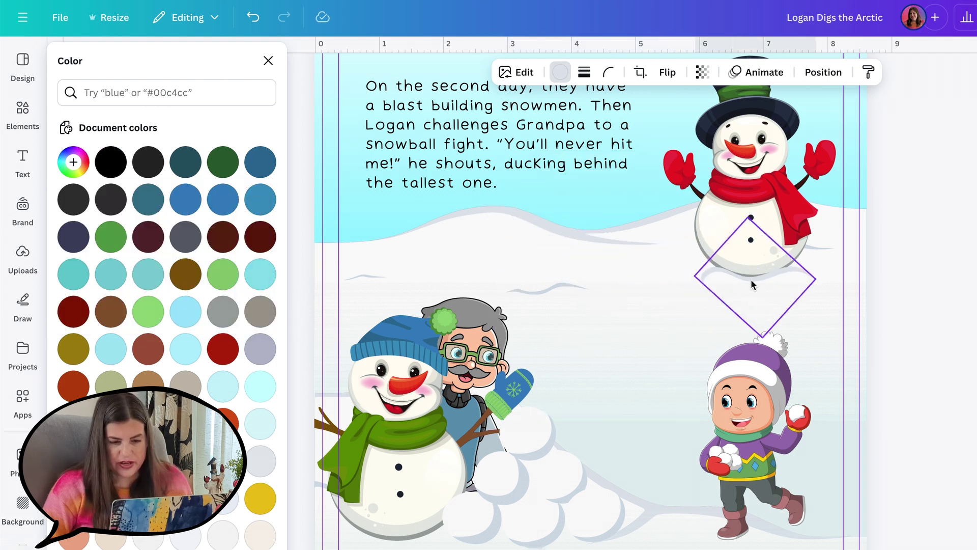
left_click(929, 242)
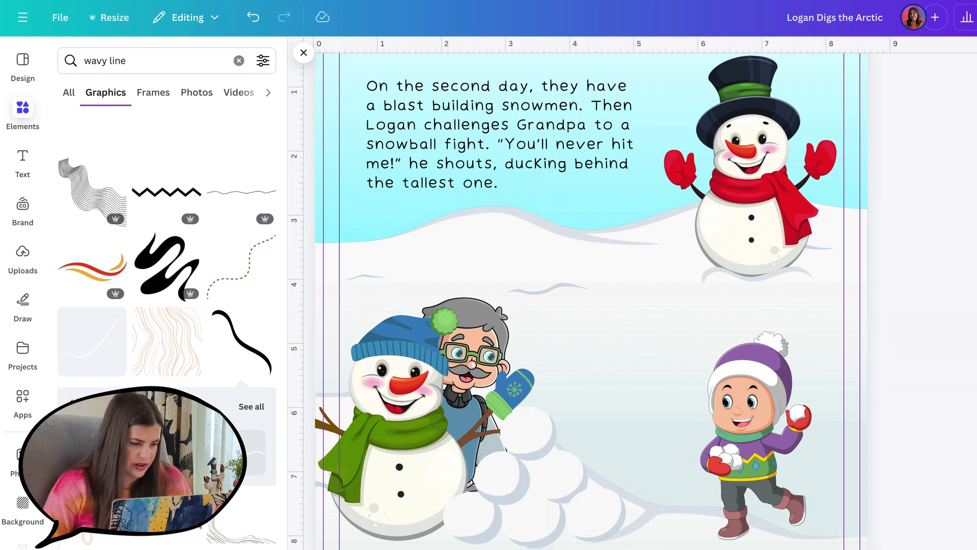
Add the white wavy line, recolour it pale grey, and place small rotated copies as snow contours beneath the child and the green-scarfed snowman.
left_click(77, 337)
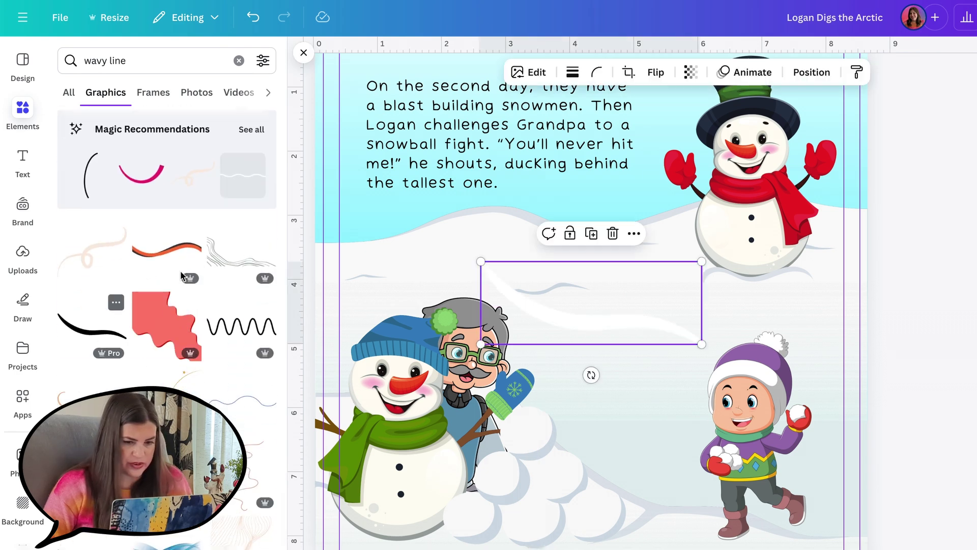
left_click_drag(659, 247, 560, 306)
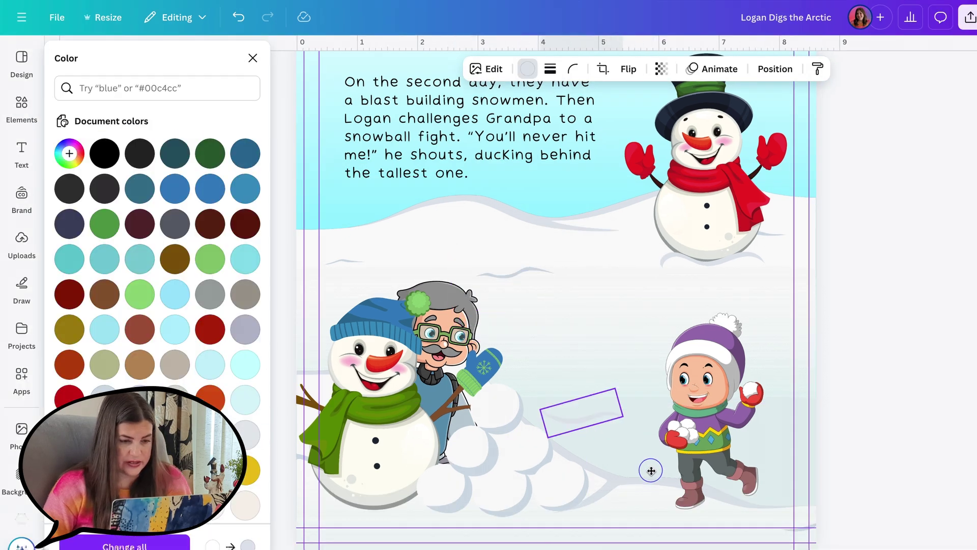
left_click_drag(651, 470, 711, 537)
left_click_drag(652, 238, 567, 299)
mouse_move(494, 364)
left_mouse_down()
mouse_move(431, 213)
mouse_move(498, 218)
mouse_move(316, 502)
left_mouse_up()
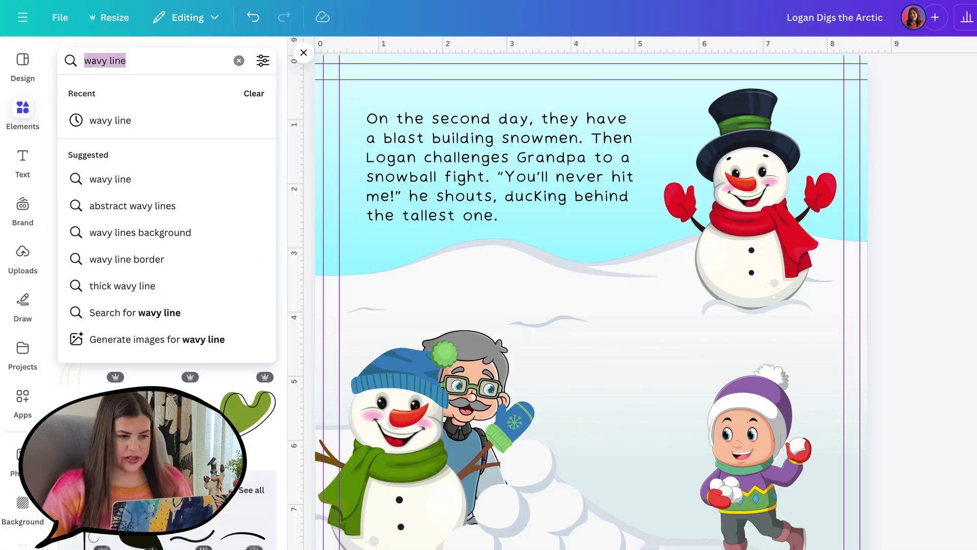
Search the graphics for "snow", add the white falling-snow graphic, and spread copies of it across the page.
type("snow")
key("Return")
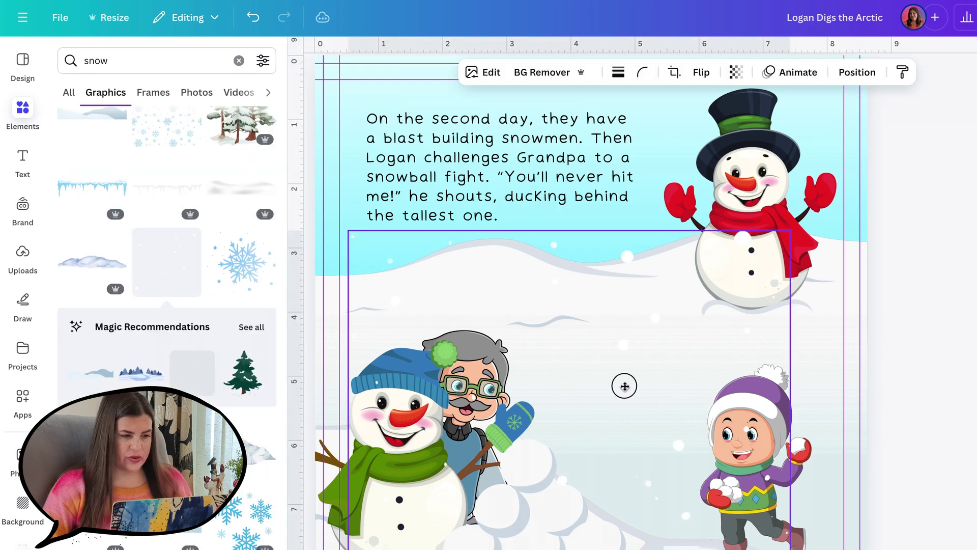
left_click_drag(624, 387, 942, 181)
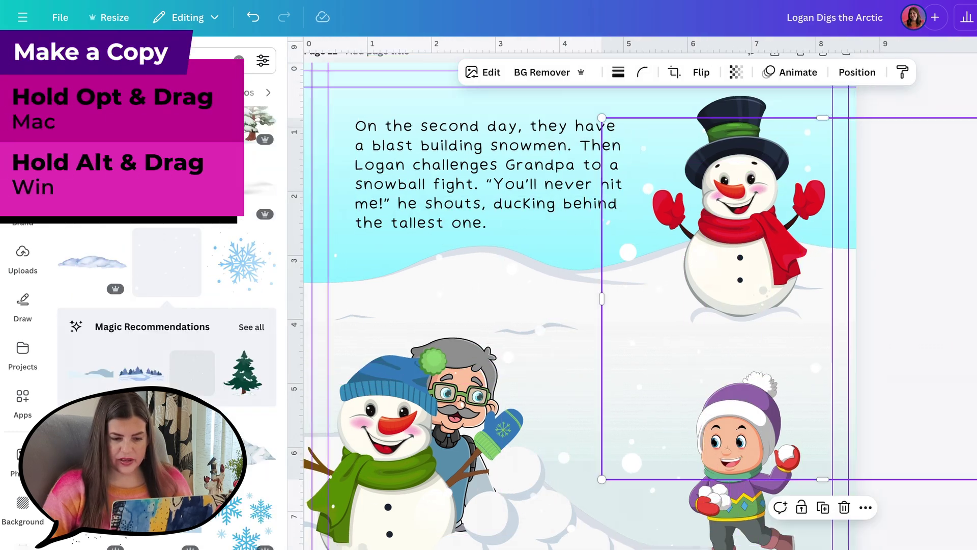
left_click_drag(976, 298, 829, 142)
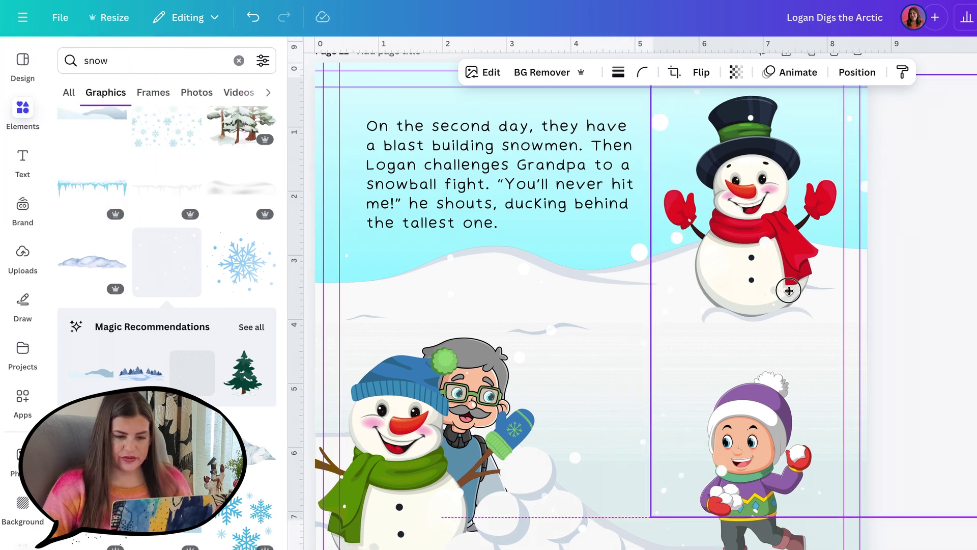
left_click_drag(797, 294, 788, 217)
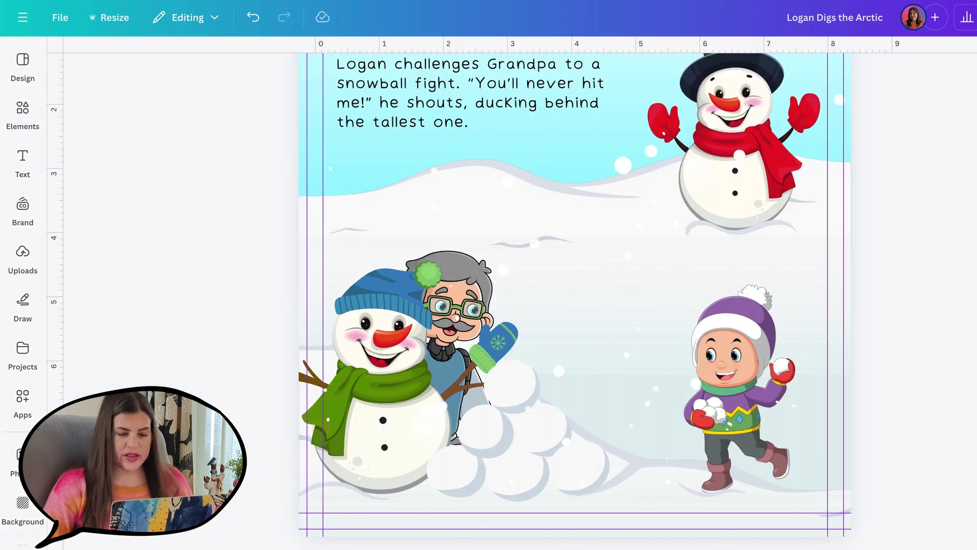
Browse the pages after page 12 to examine the "Arctic Tracks: Answer Key" layout on page 33.
scroll(575, 300, "down", 3)
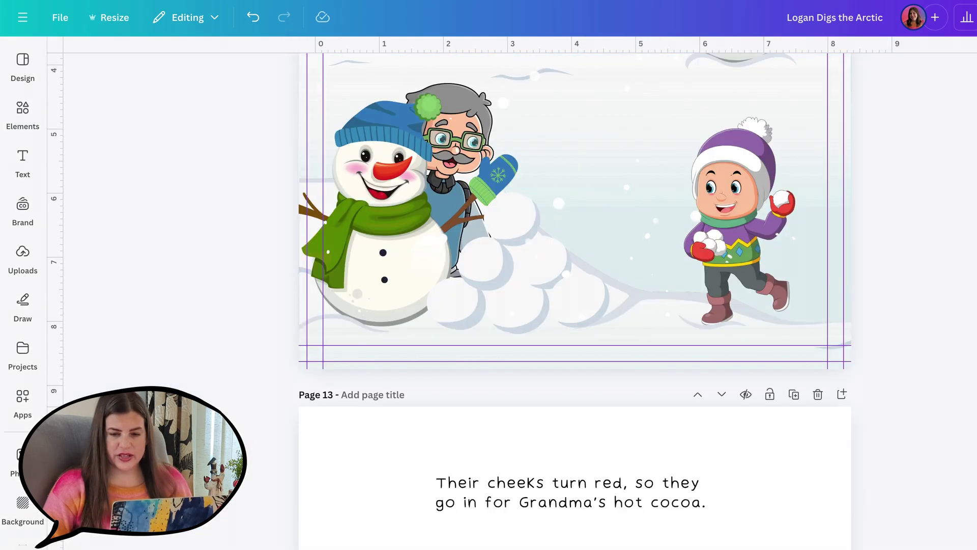
scroll(575, 300, "down", 15)
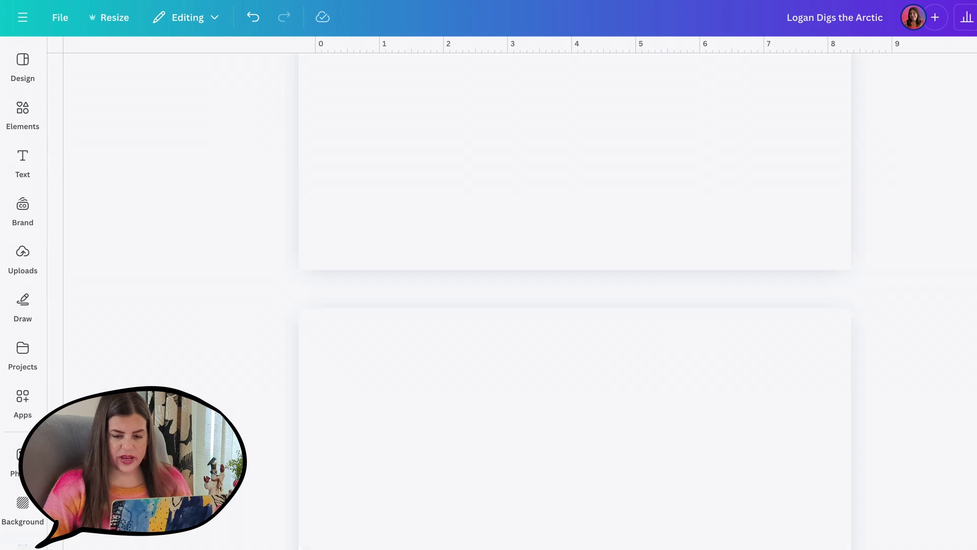
scroll(896, 307, "up", 10)
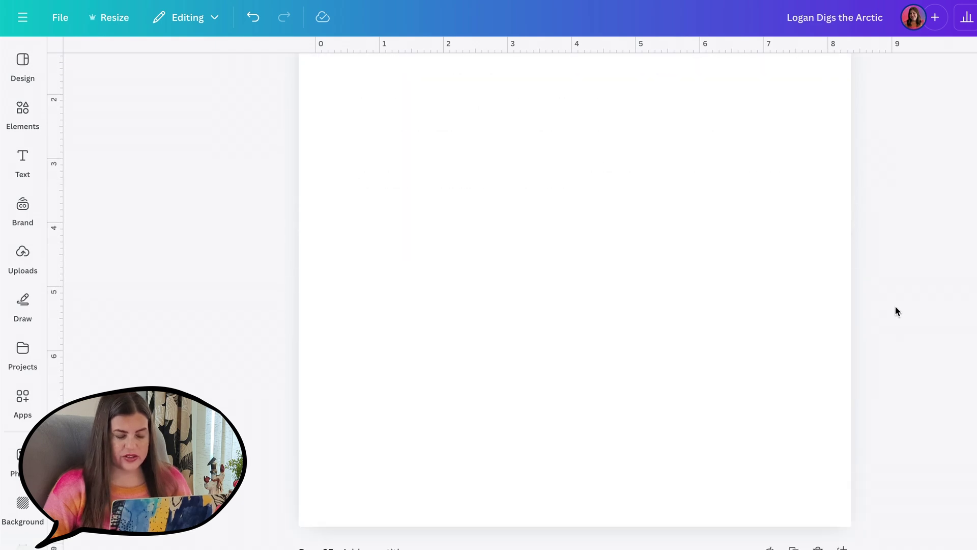
scroll(896, 307, "up", 5)
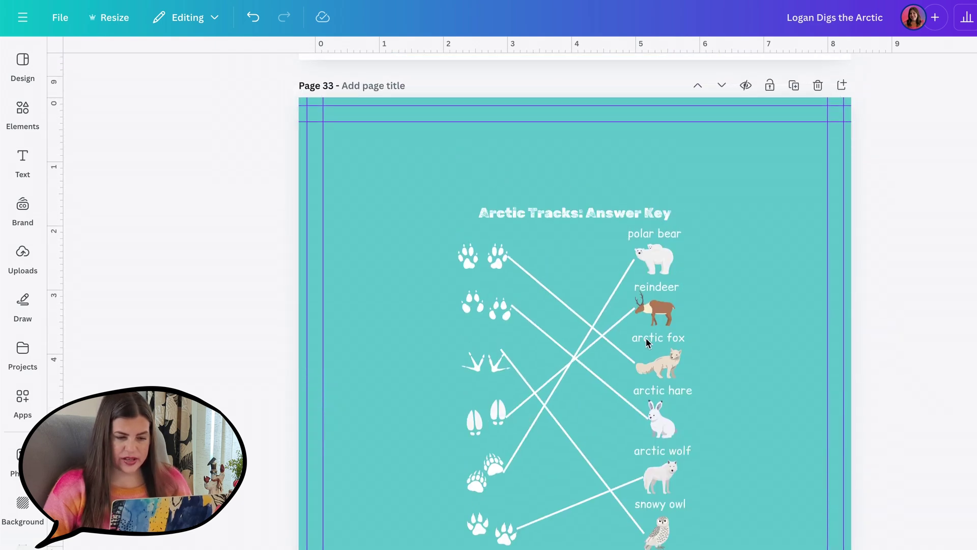
scroll(548, 410, "down", 1)
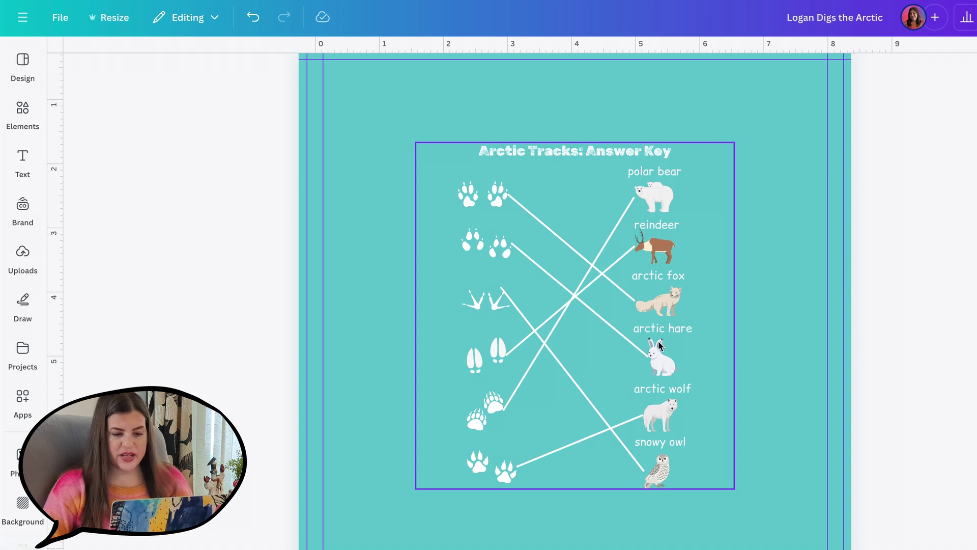
Ungroup the answer key artwork, then copy the snowy owl's tracks and paste them onto the page 12 snowball-fight scene.
left_click(657, 475)
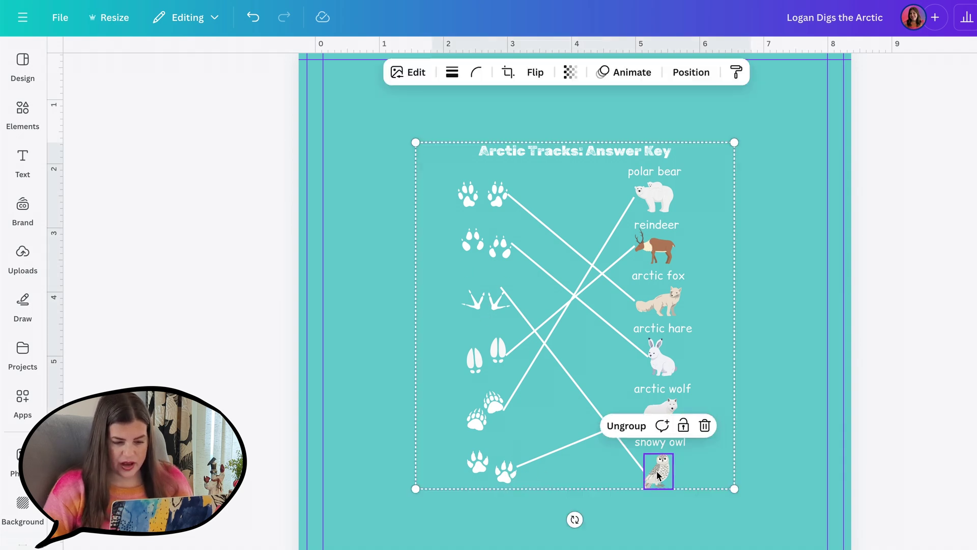
left_click(483, 306)
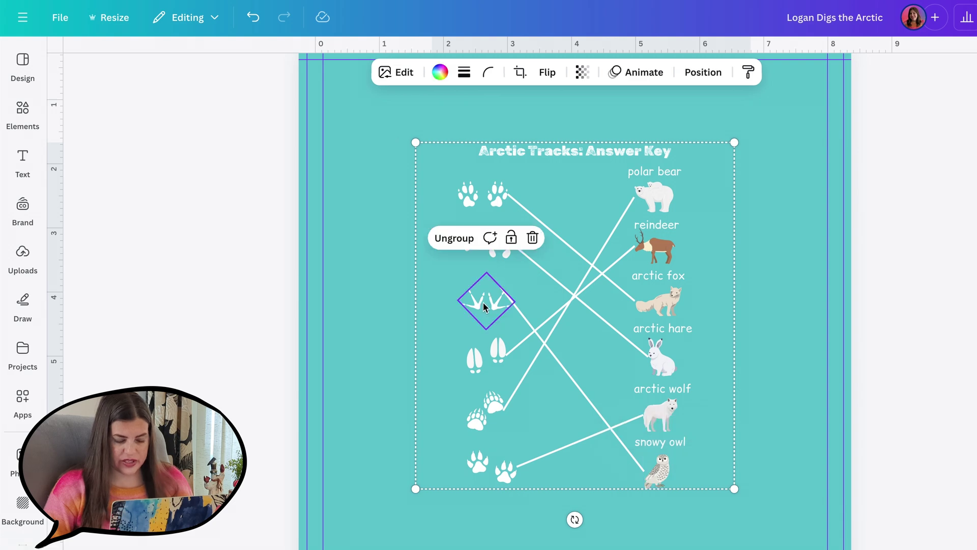
left_click(456, 239)
left_click(884, 254)
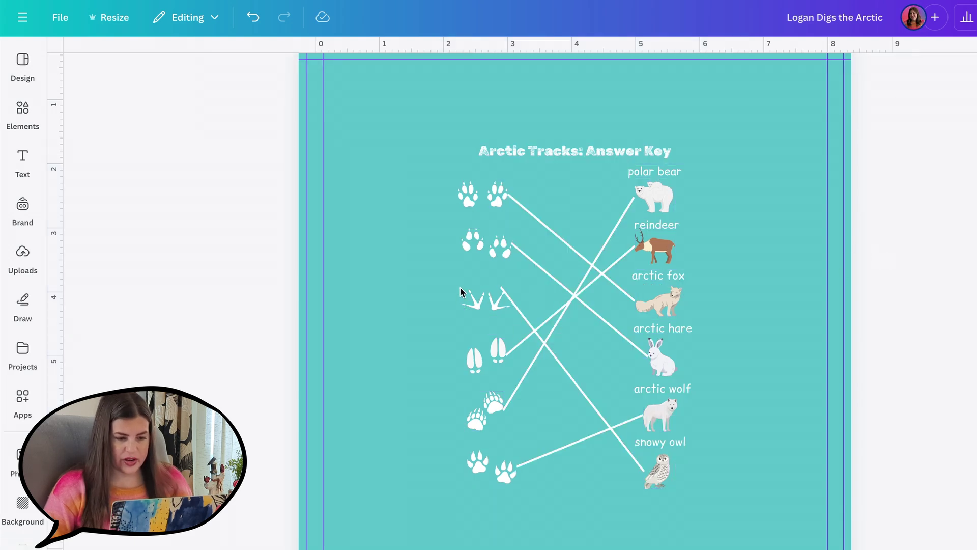
left_click(464, 294)
key("ctrl+c")
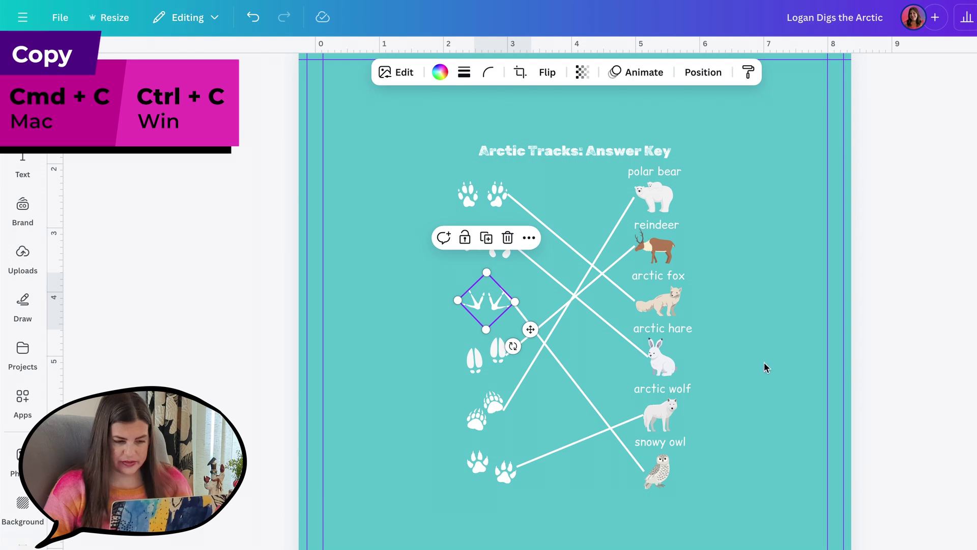
left_click(775, 377)
scroll(774, 376, "down", 8)
scroll(775, 378, "up", 20)
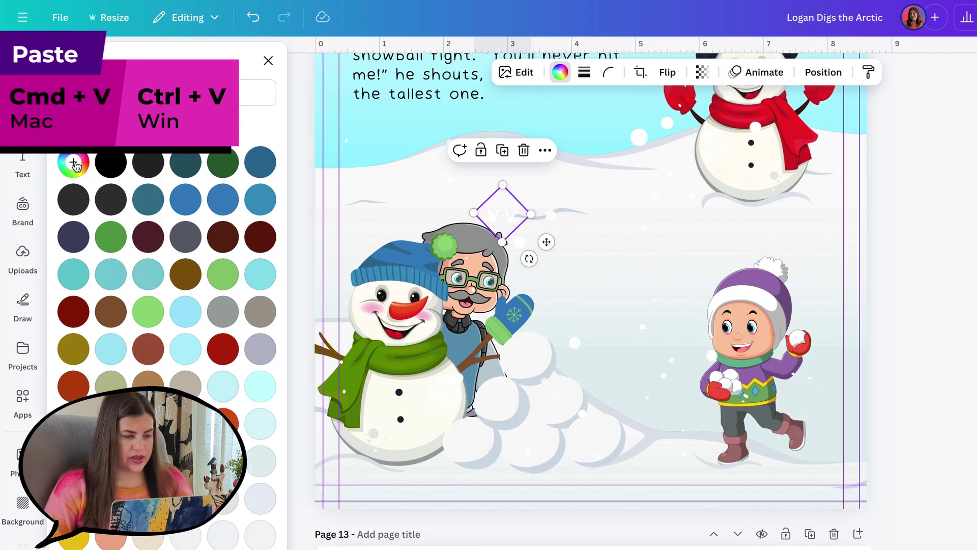
Recolour the pasted owl tracks with the pale grey sampled from the snow hill's shadow.
left_click(73, 162)
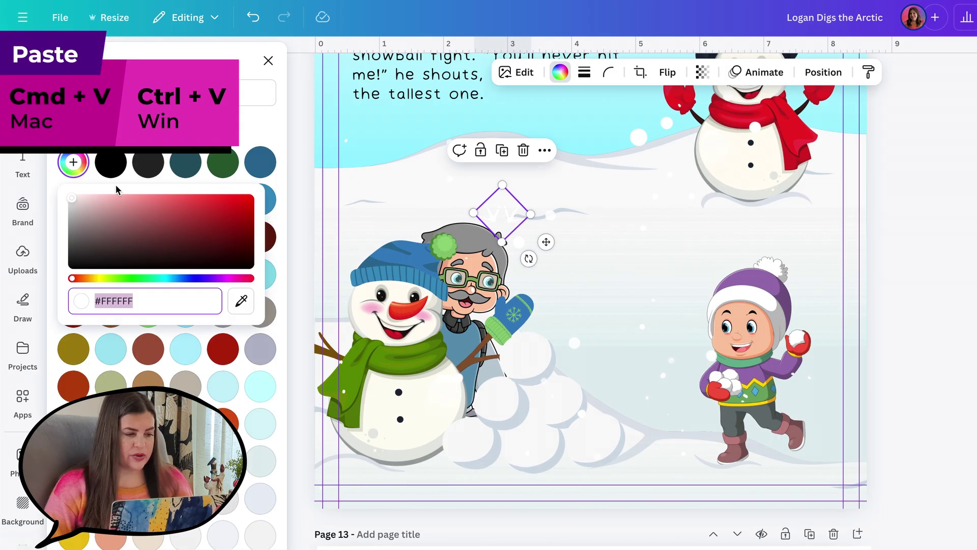
left_click(241, 300)
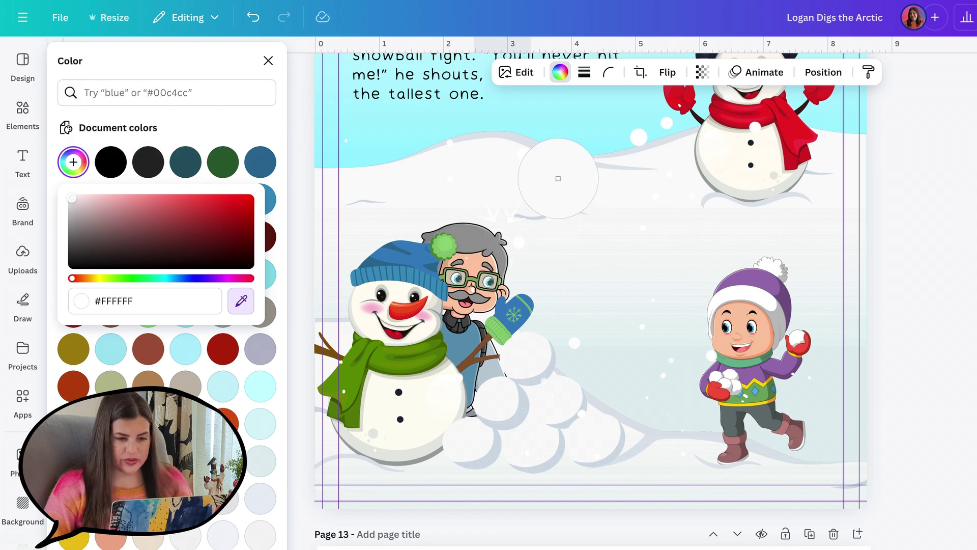
left_click(560, 156)
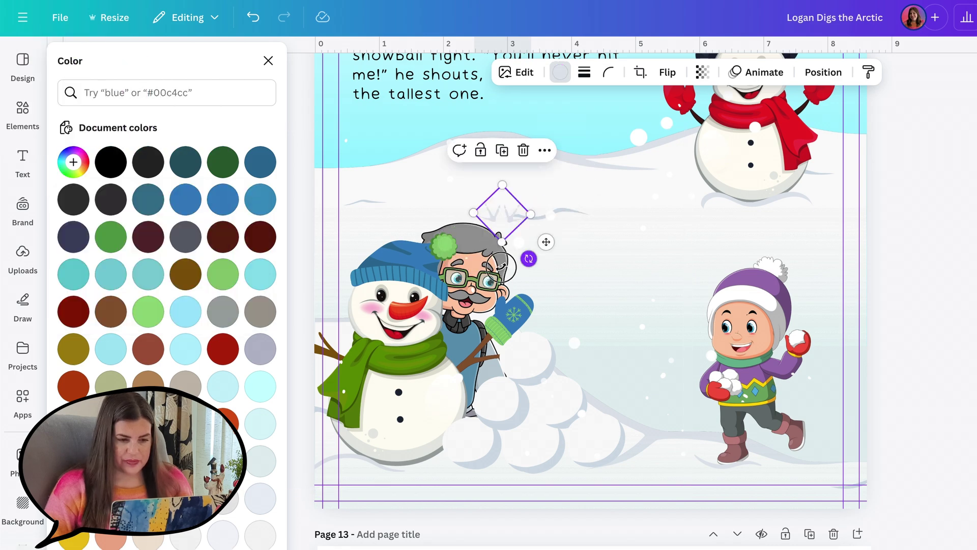
Move and rotate the owl tracks onto the snowy slope above the grandfather, then crop them to a single footprint.
left_click_drag(503, 207, 445, 193)
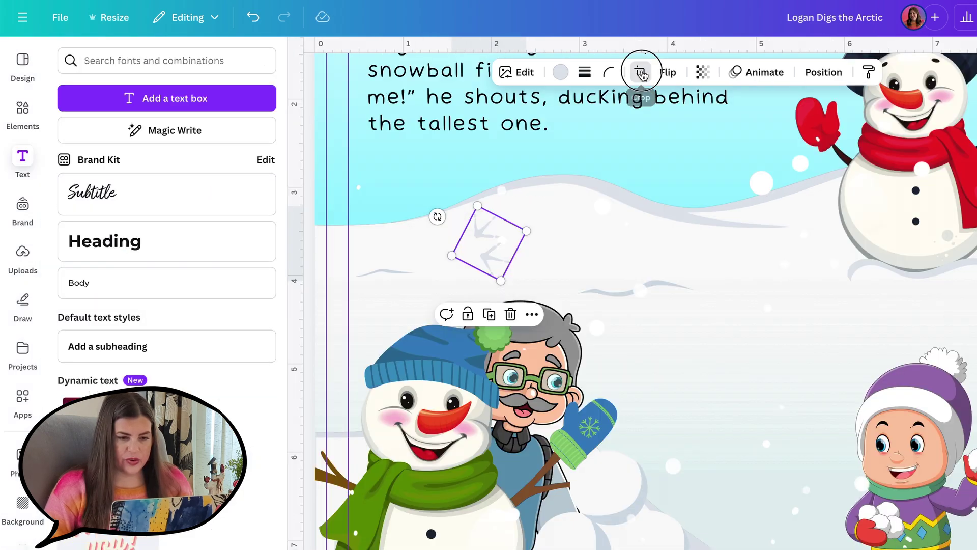
left_click(640, 71)
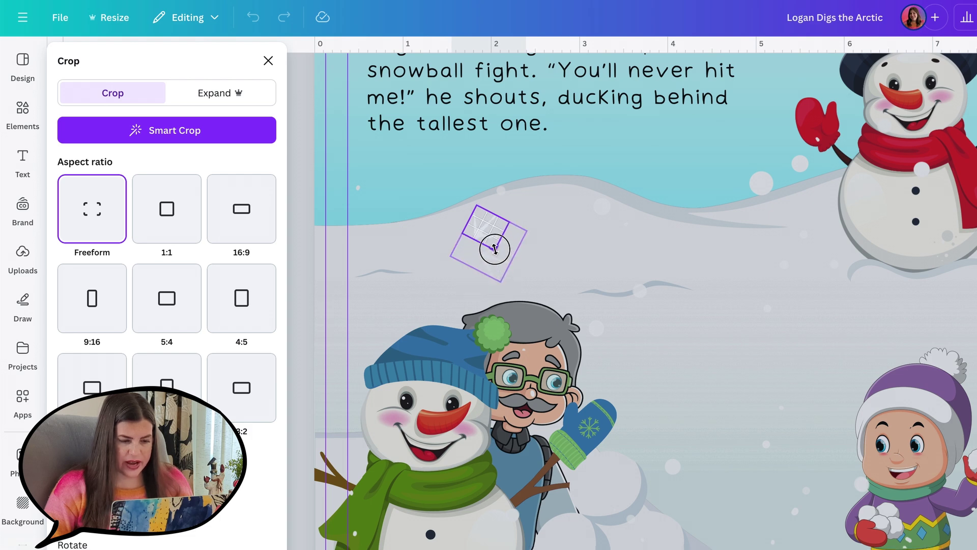
left_click(501, 259)
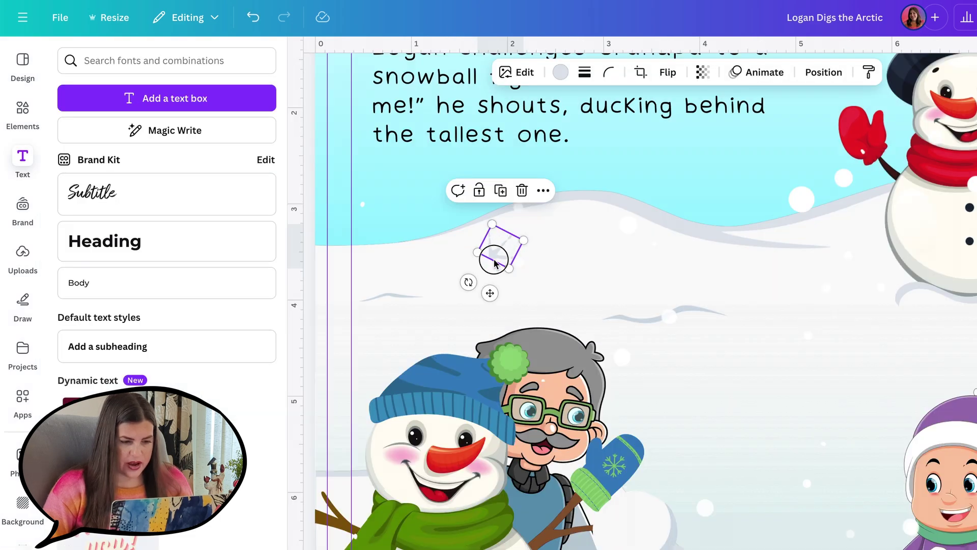
Duplicate the footprint into a trail of six prints and move the trail onto the snow between the grandfather and the top-hat snowman.
left_click_drag(494, 264, 381, 268)
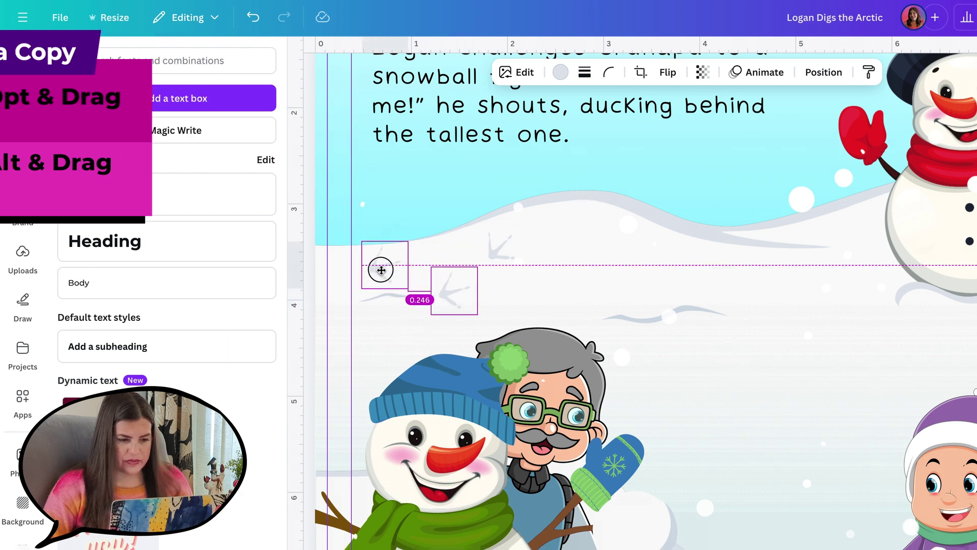
left_click_drag(359, 318, 566, 221)
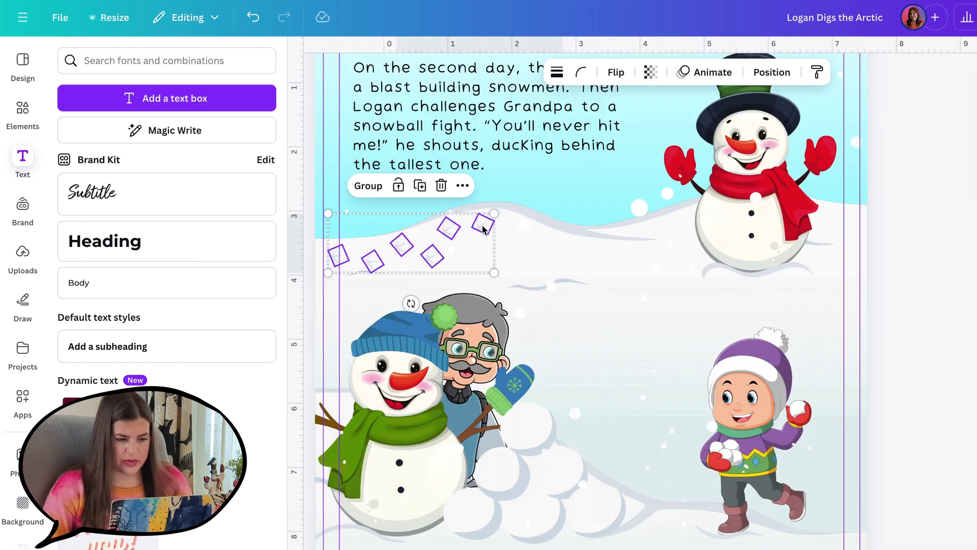
left_click_drag(469, 221, 678, 290)
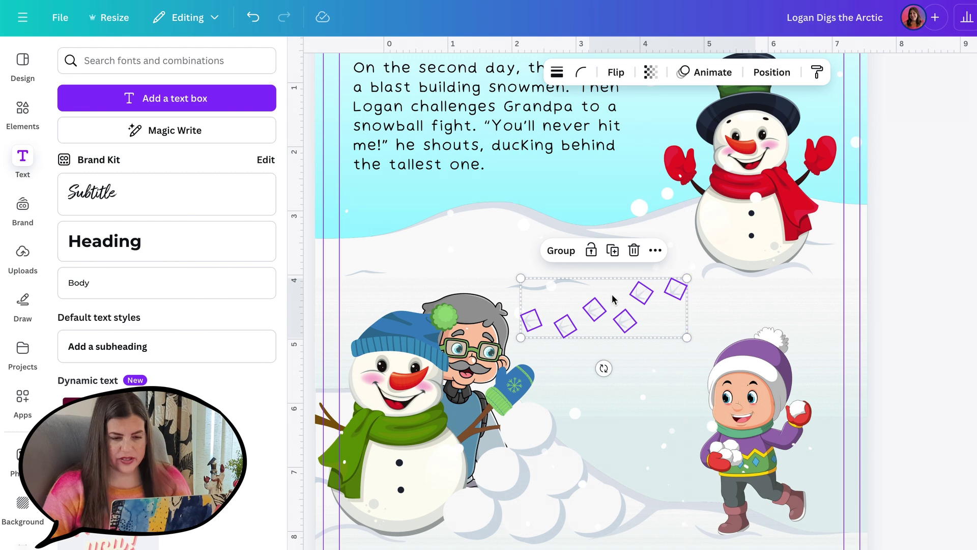
left_click(933, 349)
Copy the illustration of the grandfather and girl sitting on the floor from the character page and paste it onto page 13.
scroll(933, 349, "down", 6)
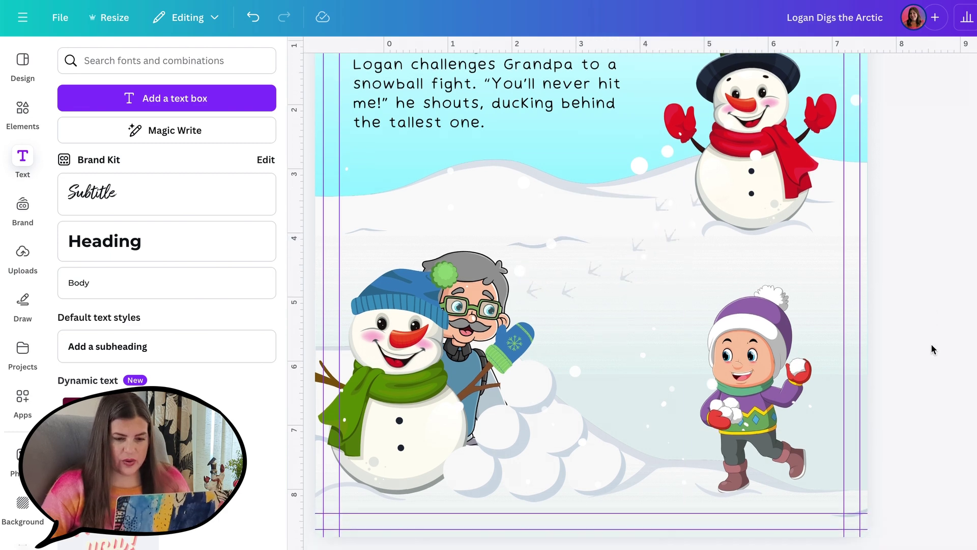
scroll(933, 349, "down", 6)
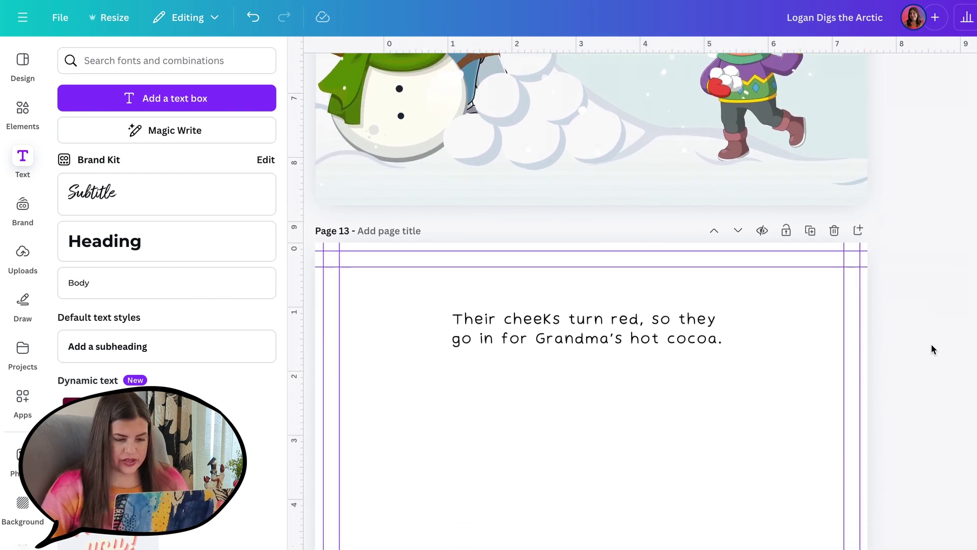
scroll(933, 349, "down", 1)
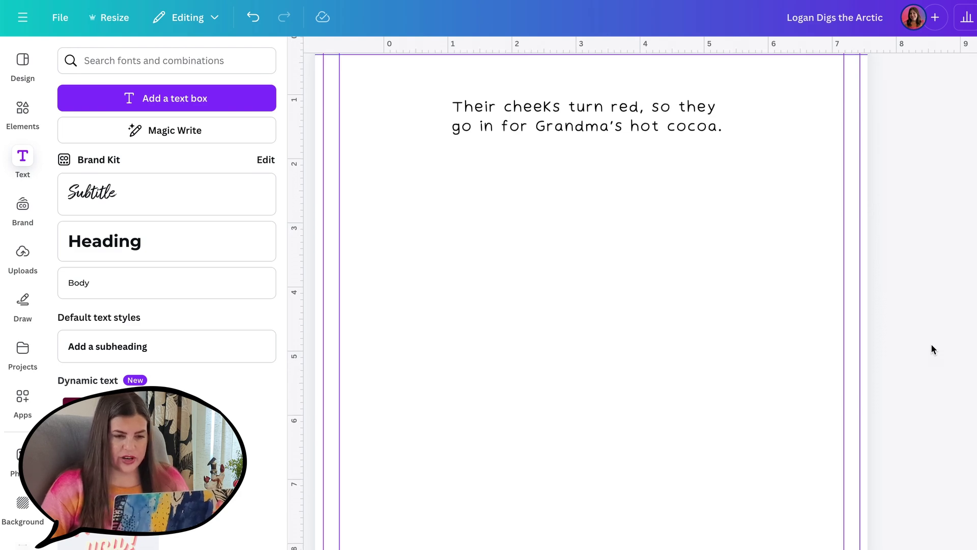
left_click(303, 54)
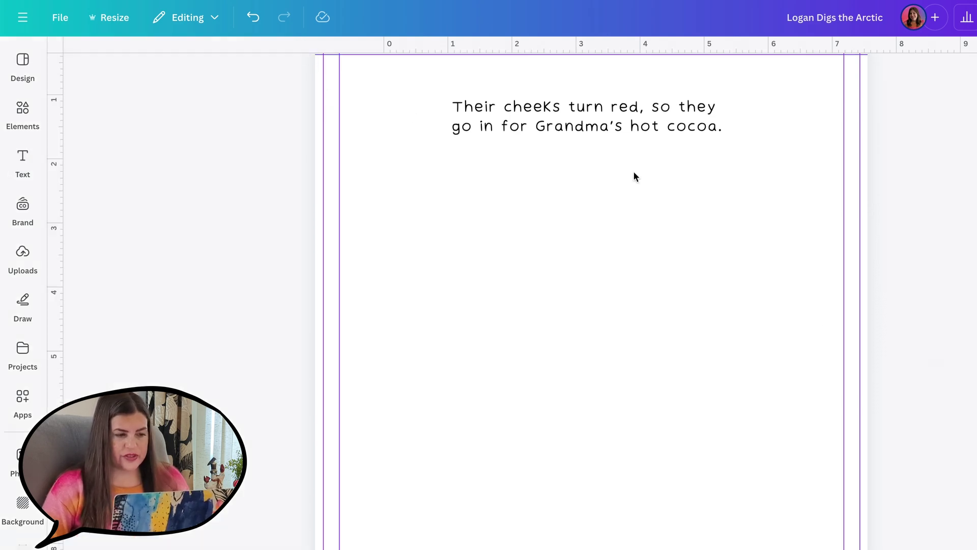
scroll(804, 311, "up", 6)
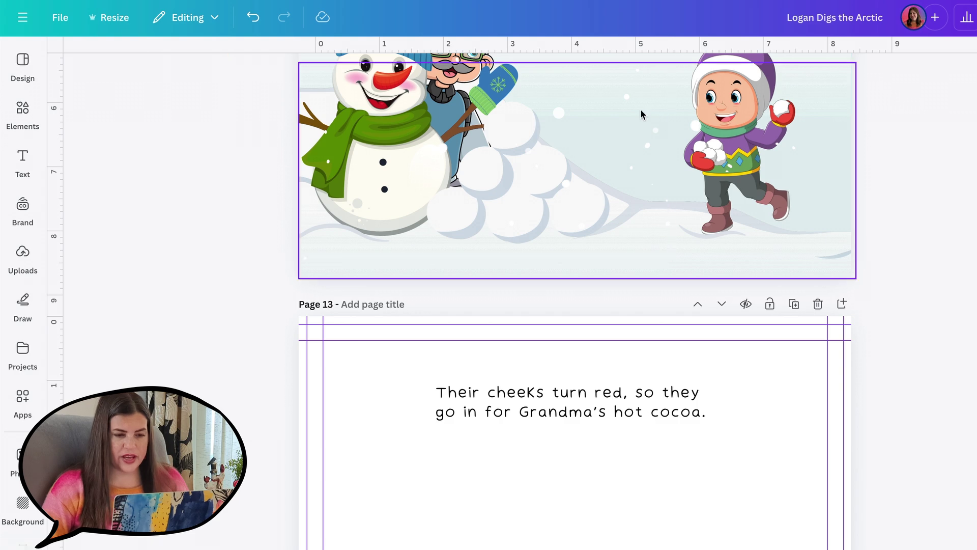
scroll(735, 443, "down", 1)
scroll(735, 439, "down", 5)
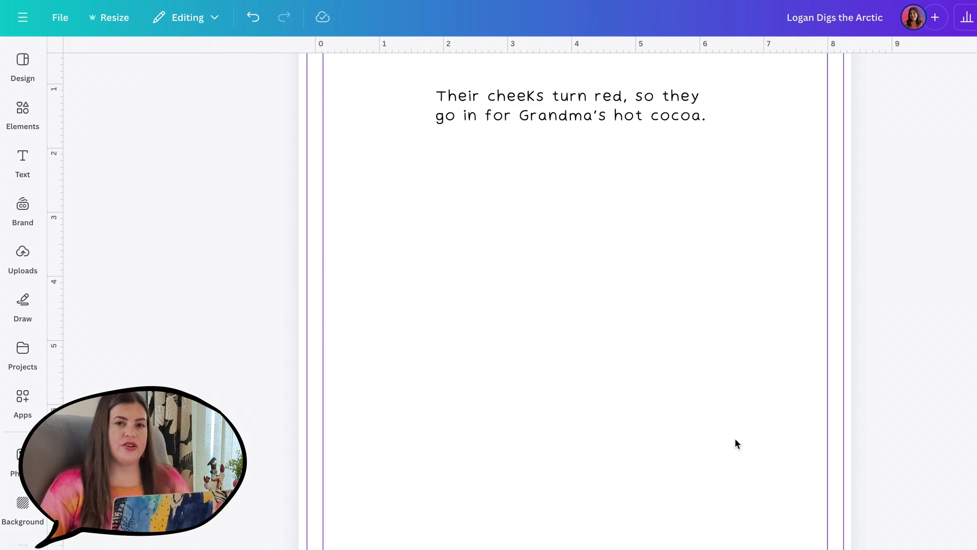
key("ctrl+z")
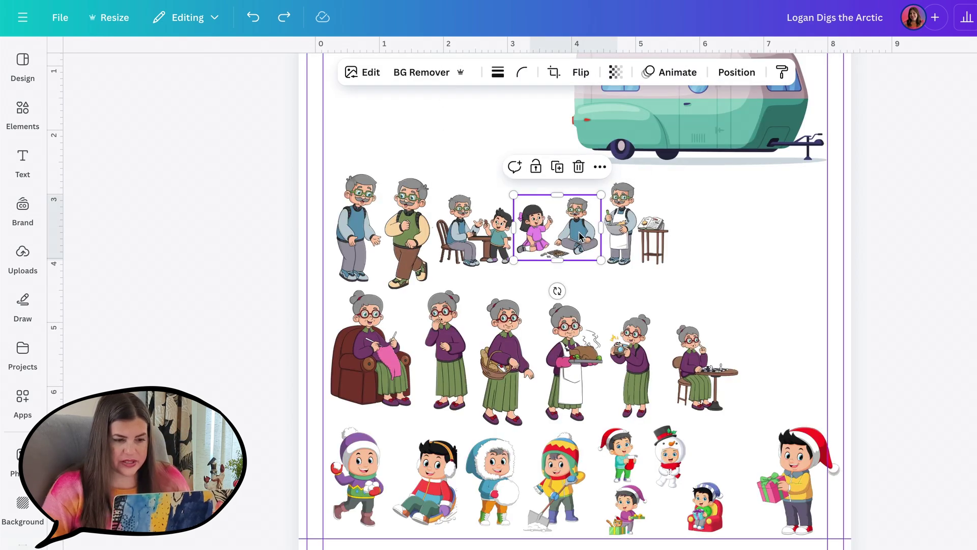
scroll(578, 234, "down", 20)
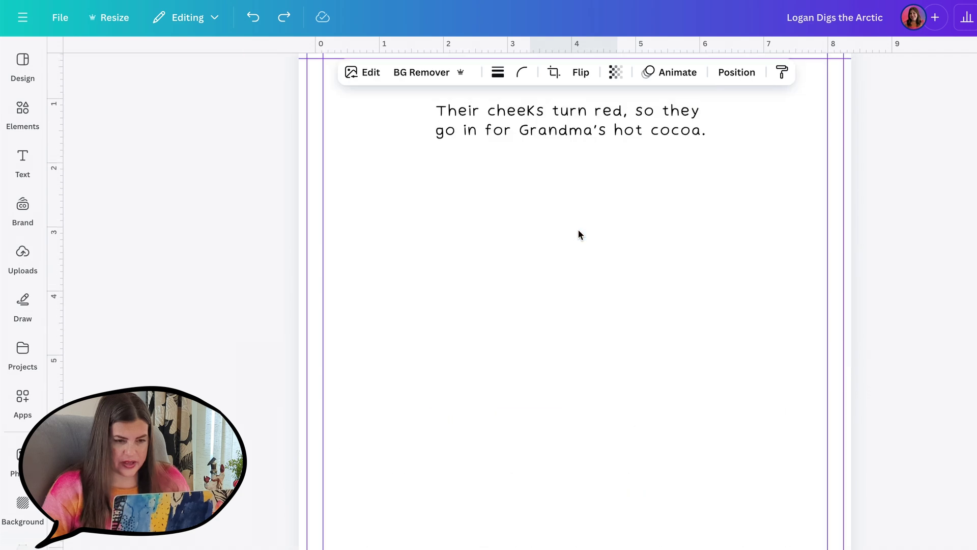
key("ctrl+v")
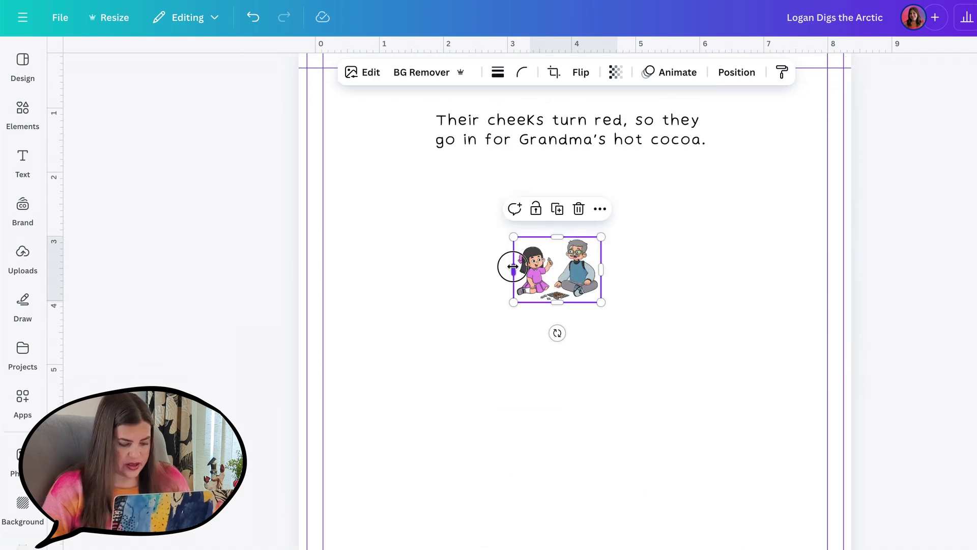
Enlarge and horizontally flip the pasted illustration, cropping out the girl and placing the seated grandfather below the page 13 text.
left_click_drag(535, 274, 345, 549)
left_click(580, 72)
left_click(594, 109)
left_click_drag(469, 416, 478, 373)
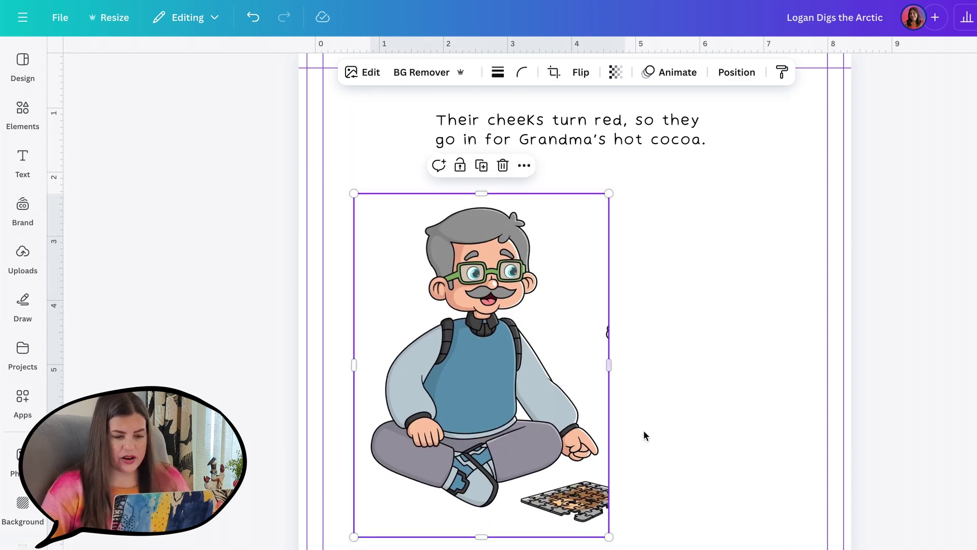
Crop the puzzle and the grandfather's feet off the bottom of the illustration, then enlarge him slightly.
left_click_drag(484, 541, 482, 475)
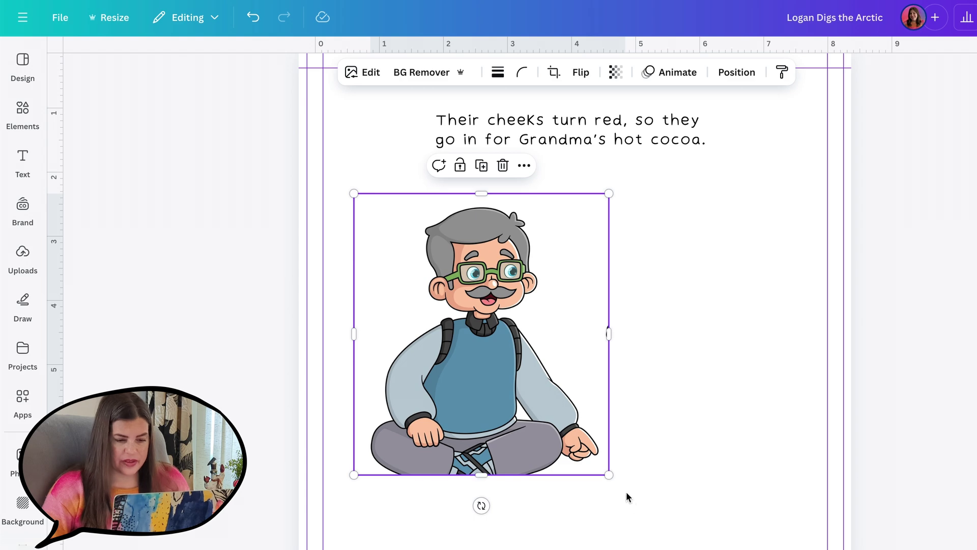
left_click_drag(608, 474, 644, 513)
left_click_drag(484, 415, 480, 410)
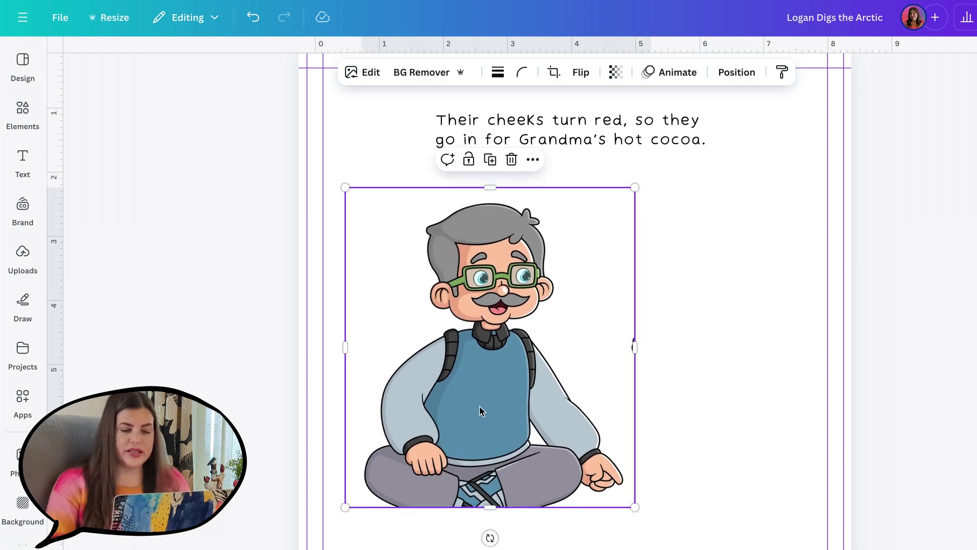
Look through the character page, then switch to the "Logan Digs the Beach!" design and copy the boy with the life ring from its title page.
left_click(693, 359)
scroll(693, 359, "up", 10)
scroll(693, 363, "up", 1)
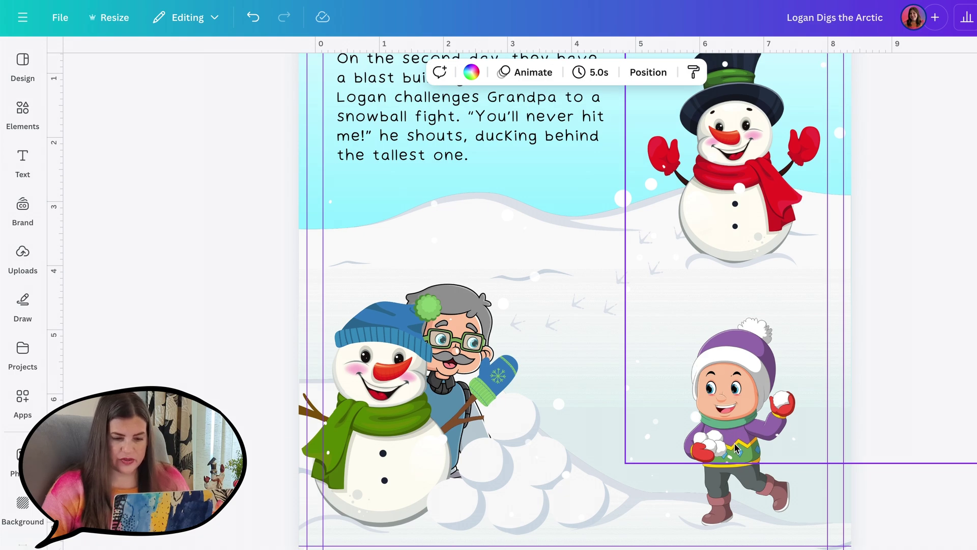
scroll(713, 438, "up", 8)
scroll(707, 443, "up", 20)
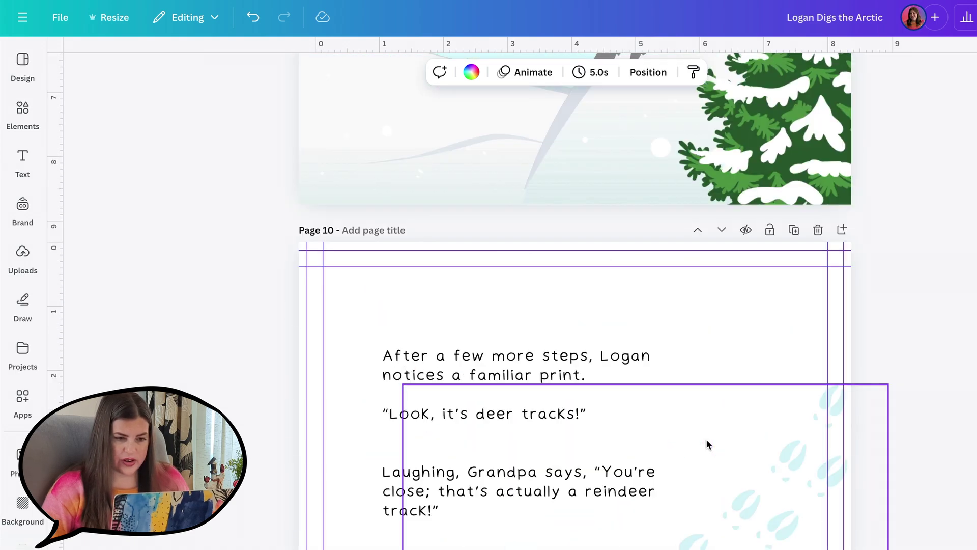
scroll(708, 443, "down", 2)
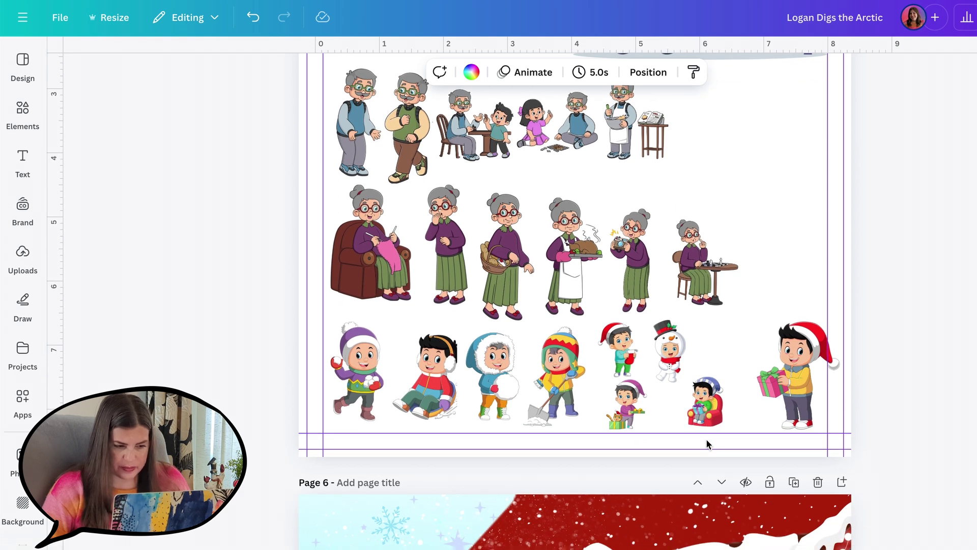
scroll(706, 444, "down", 2)
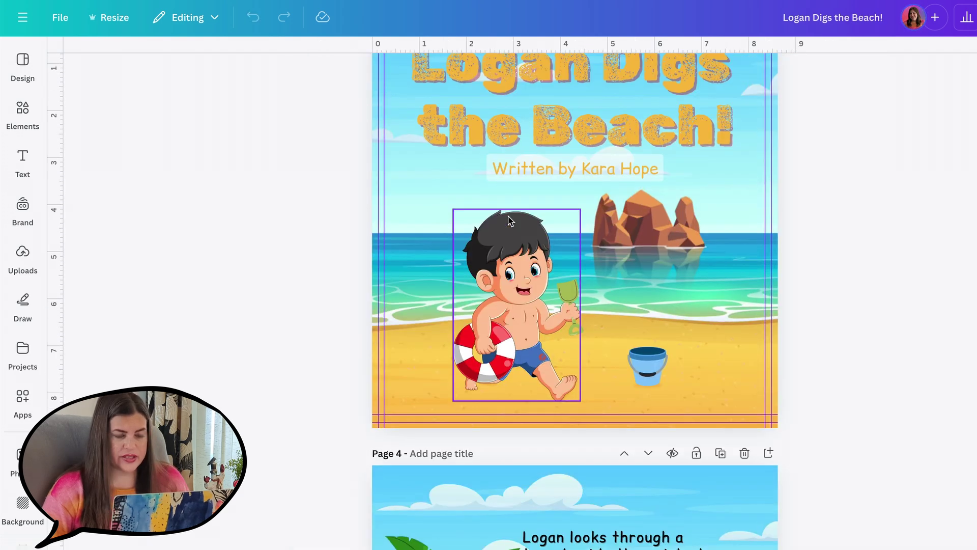
scroll(508, 218, "up", 1)
scroll(508, 218, "down", 2)
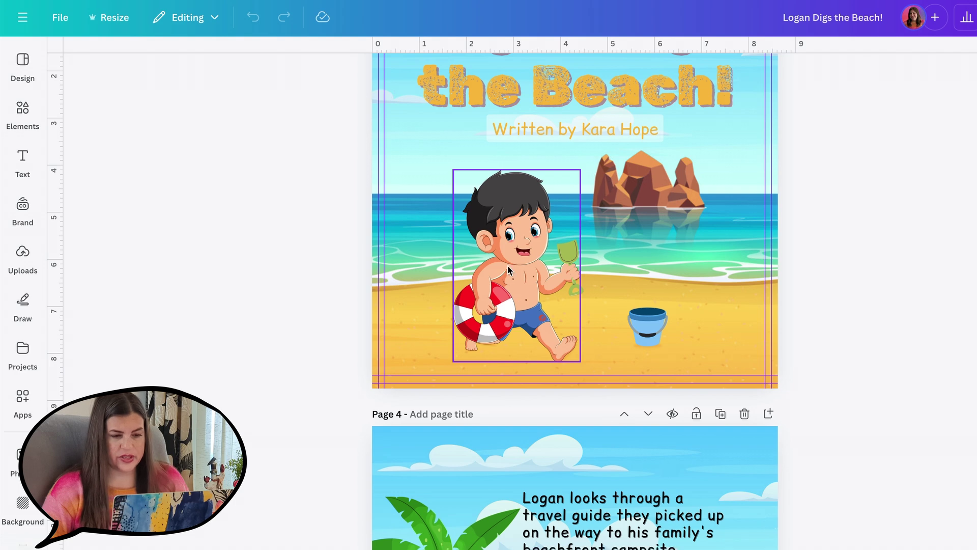
left_click(523, 258)
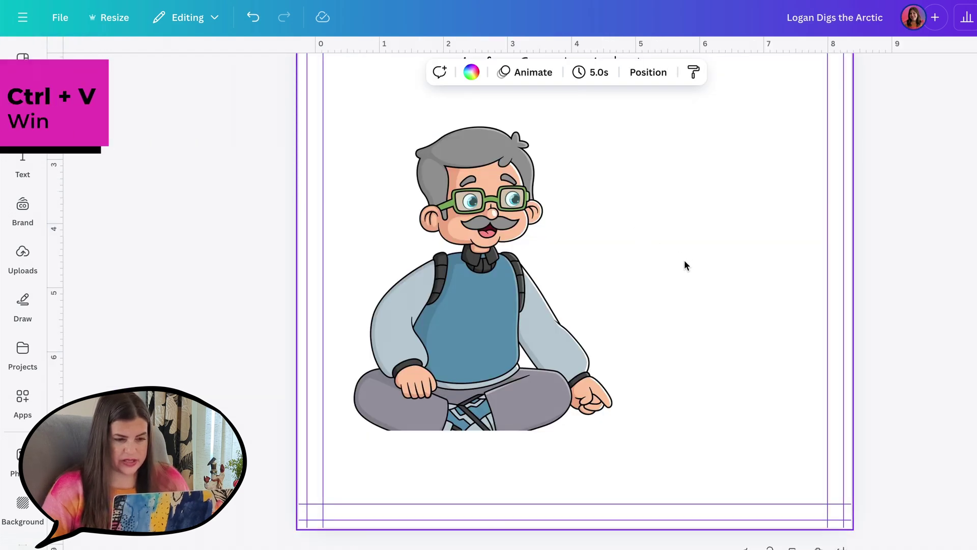
Paste the boy onto page 13 of "Logan Digs the Arctic", flip him horizontally, and crop him to his head beside the grandfather.
key("ctrl+v")
left_click(585, 77)
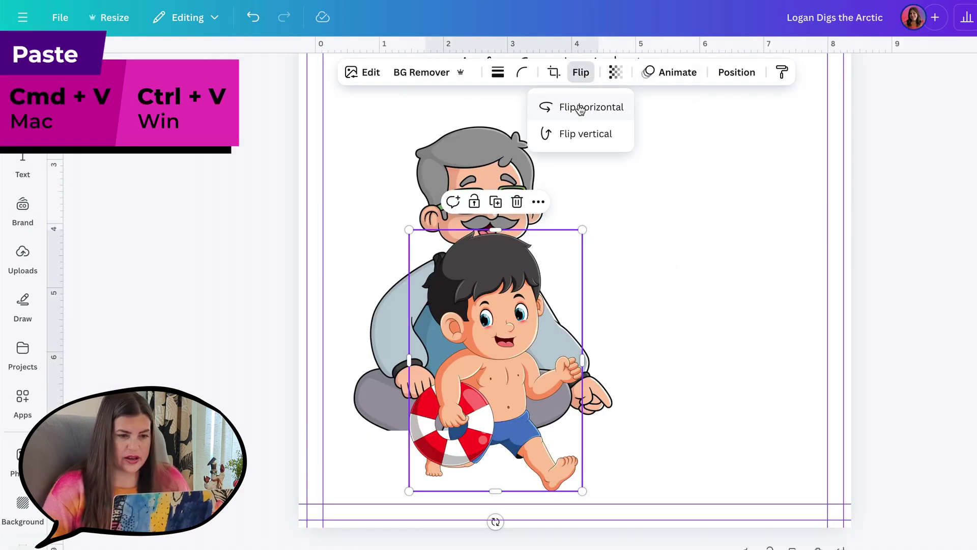
left_click(581, 105)
left_click_drag(618, 285, 787, 187)
left_click_drag(666, 392, 663, 258)
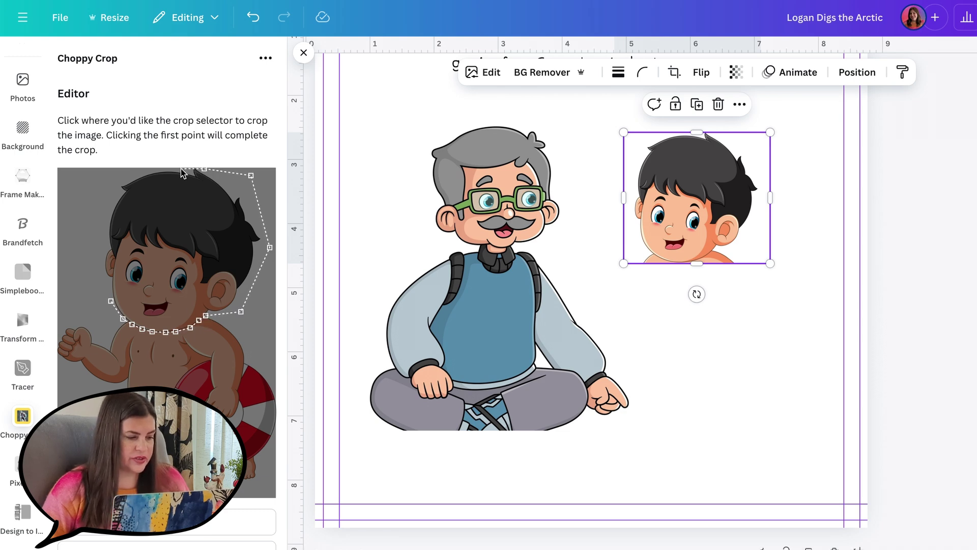
Trace a closed crop outline around the boy's head with Choppy Crop, leaving out his shoulders and body.
left_click(92, 273)
left_click(203, 169)
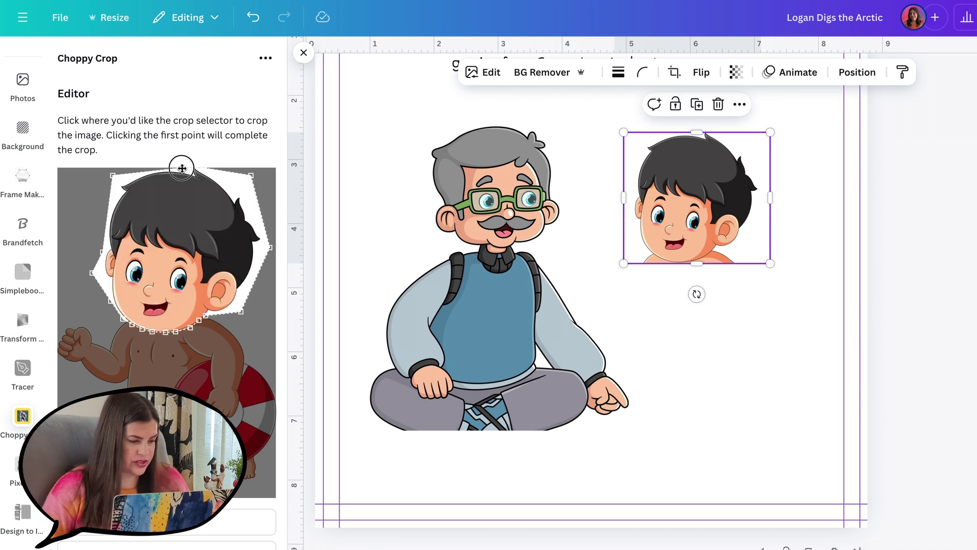
Complete the crop of the boy's head, shrink the cutout, and position it beside the grandfather in place of the uncropped head.
left_click(182, 168)
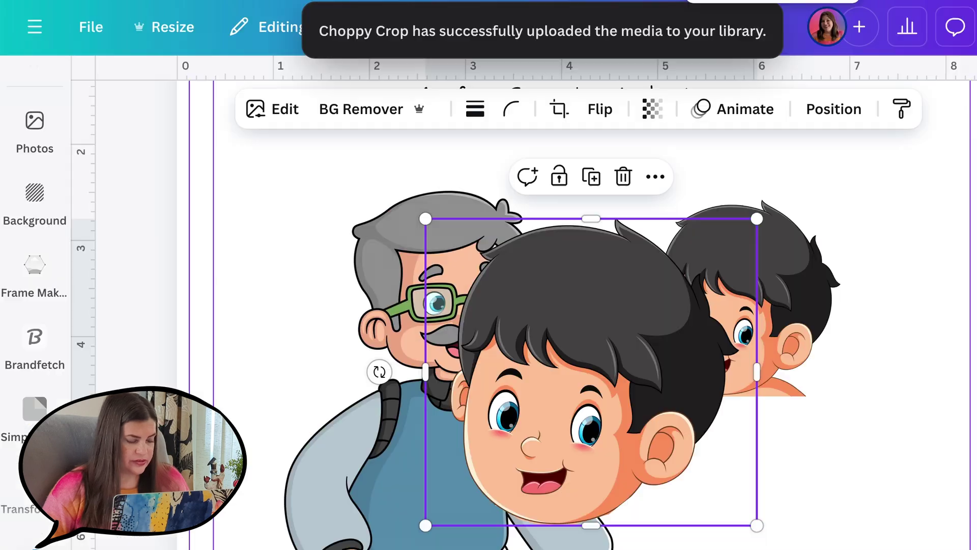
left_click_drag(578, 395, 744, 311)
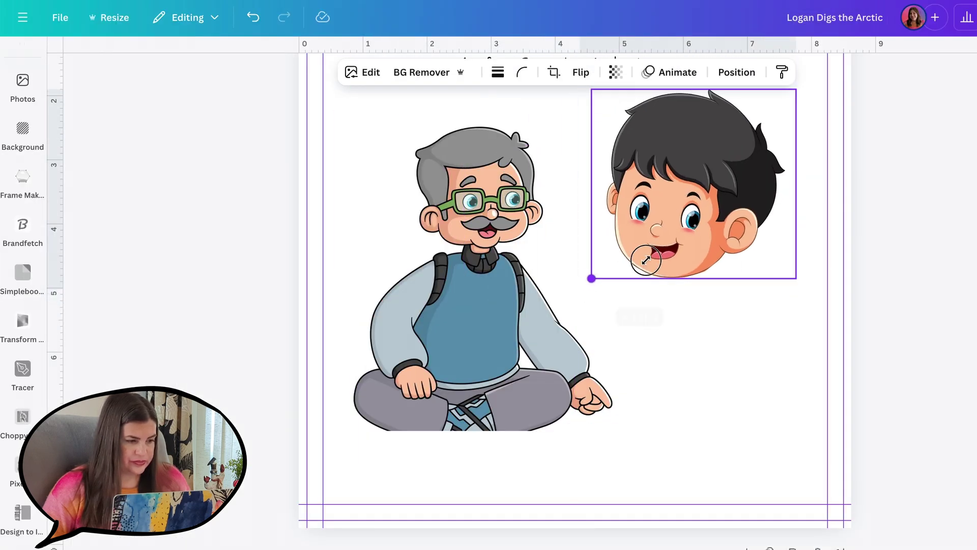
left_click_drag(646, 260, 674, 203)
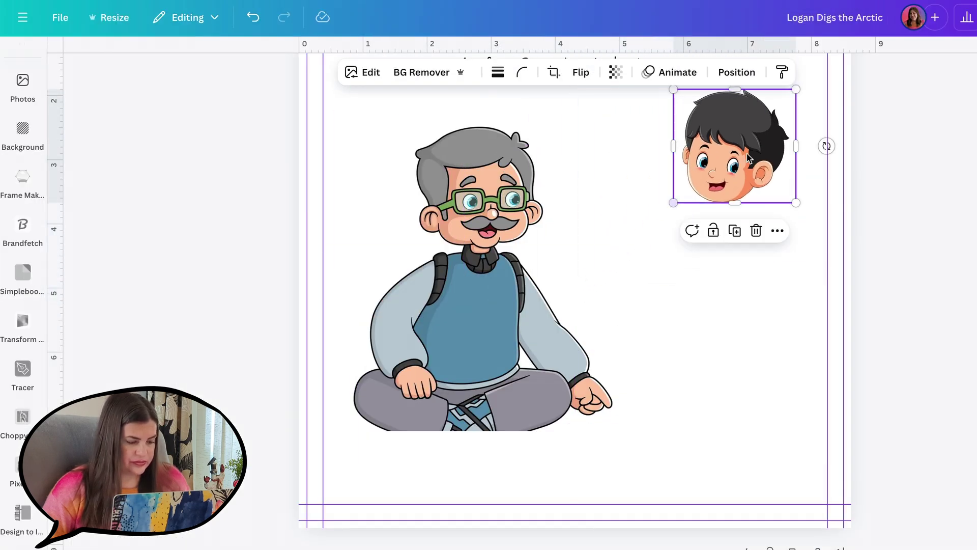
left_click_drag(733, 148, 681, 232)
left_click_drag(742, 175, 764, 152)
Copy the sledding boy in the red jacket from the character page and paste him onto page 13 beside the grandfather.
left_click(217, 220)
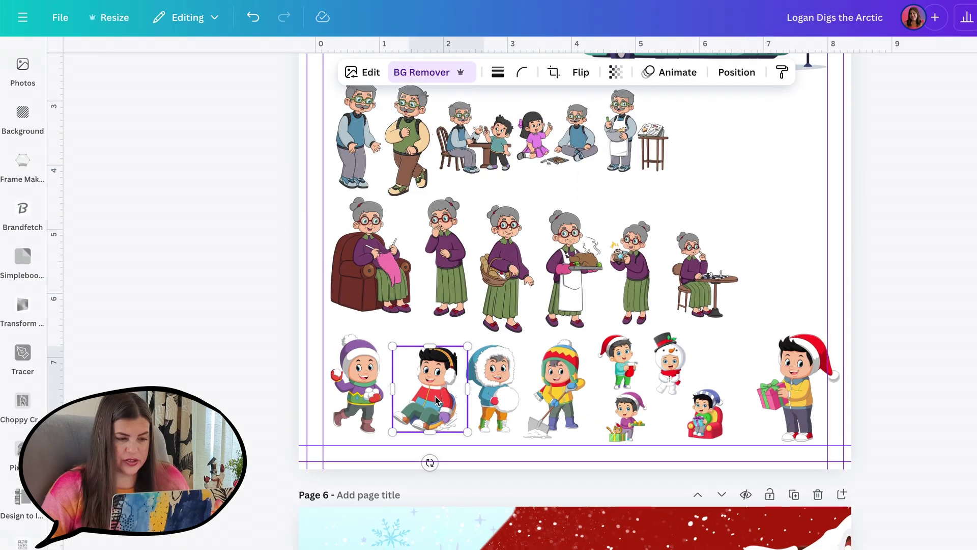
scroll(575, 305, "down", 20)
key("ctrl+v")
left_click_drag(612, 346, 635, 313)
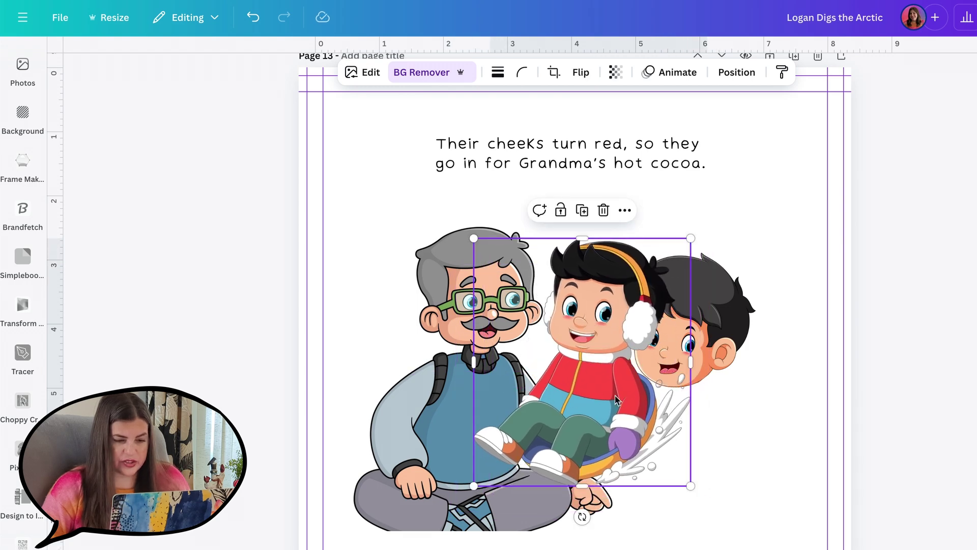
Crop the sledding boy to his jacket, arms and upper legs with Choppy Crop, leaving out his head and the sled.
left_click(23, 400)
left_click(133, 269)
left_click(143, 275)
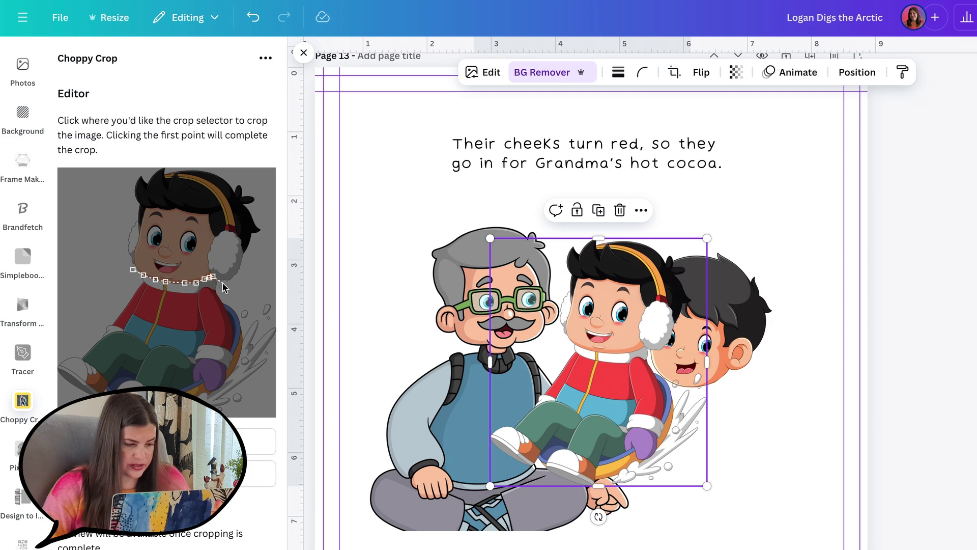
left_click(229, 313)
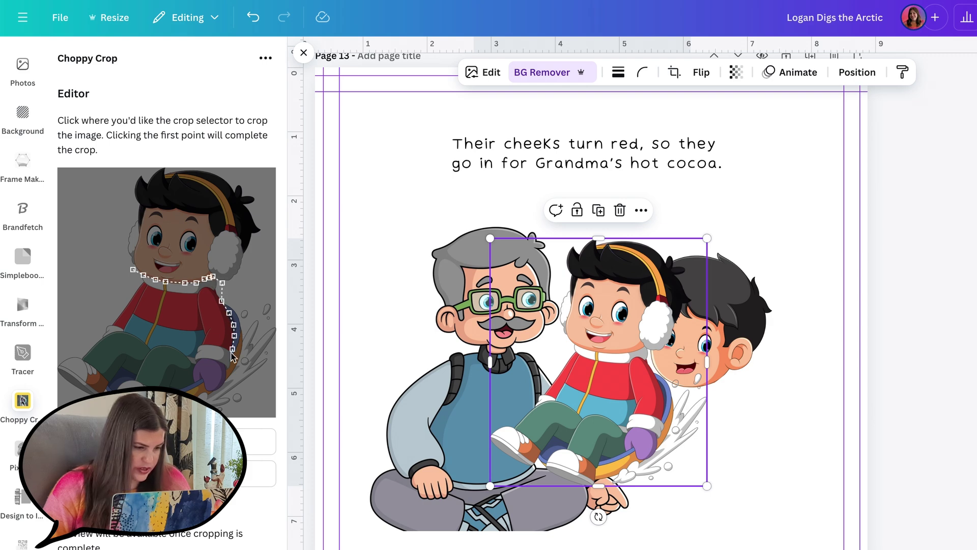
left_click(88, 353)
left_click(106, 274)
left_click(132, 269)
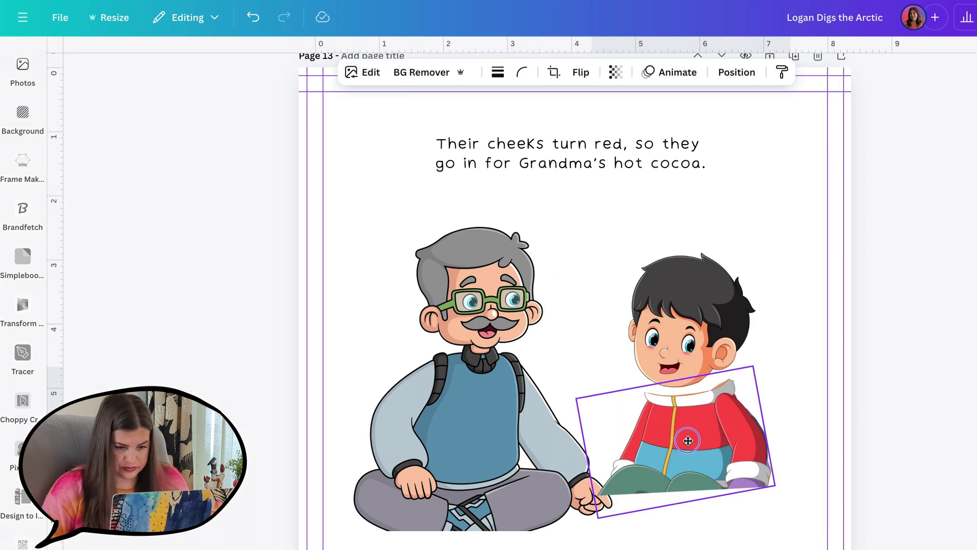
Fit the tilted jacket cutout under the boy's head and group the head and body together.
mouse_move(689, 439)
left_mouse_down()
mouse_move(672, 435)
mouse_move(672, 420)
left_mouse_up()
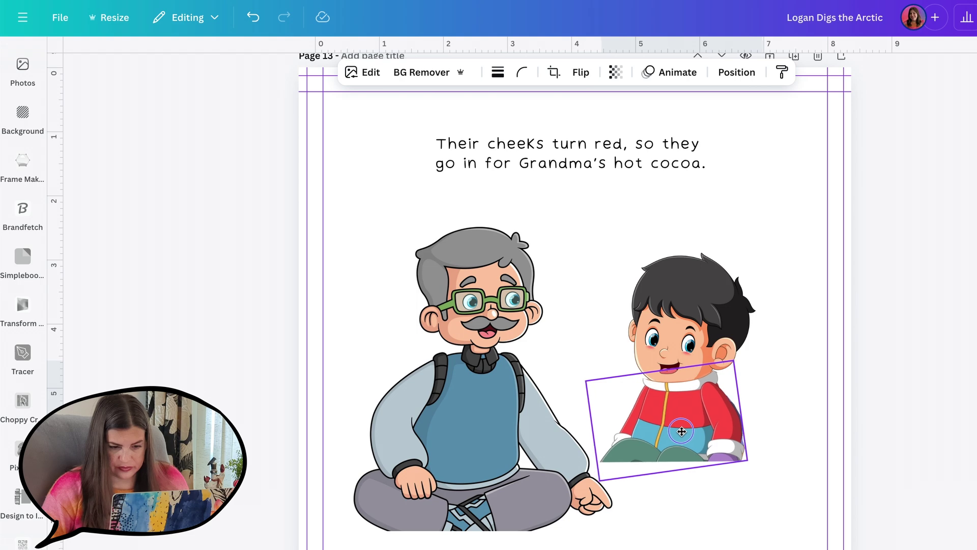
left_click(673, 481)
left_click_drag(673, 481, 671, 478)
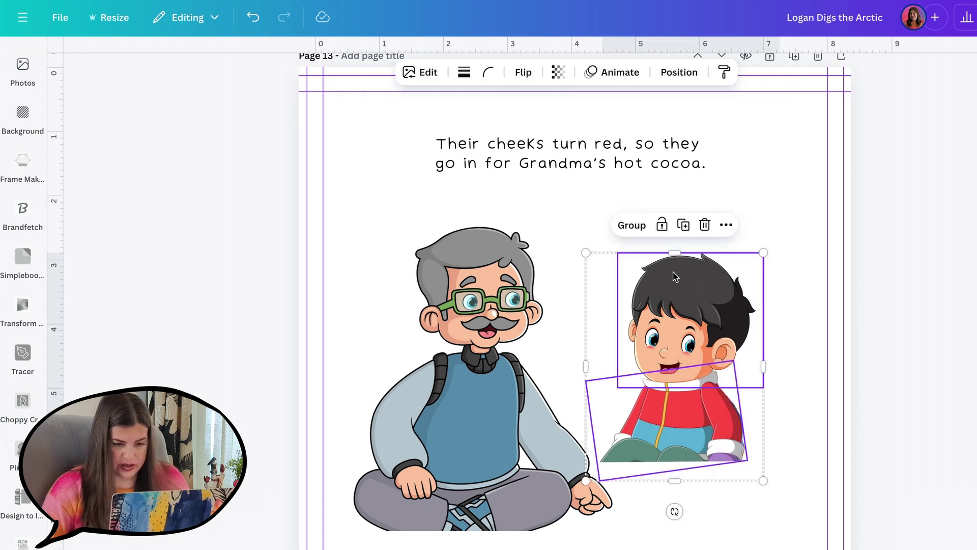
left_click(631, 224)
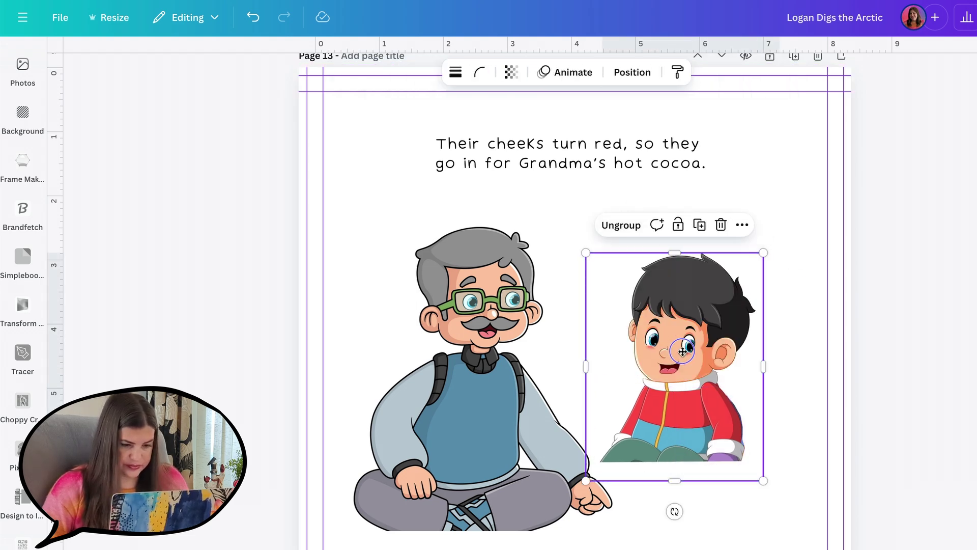
Reposition the grouped boy beside the grandfather, and set the pink tablecloth-covered table, enlarged, in front of both characters.
left_click_drag(682, 351, 699, 356)
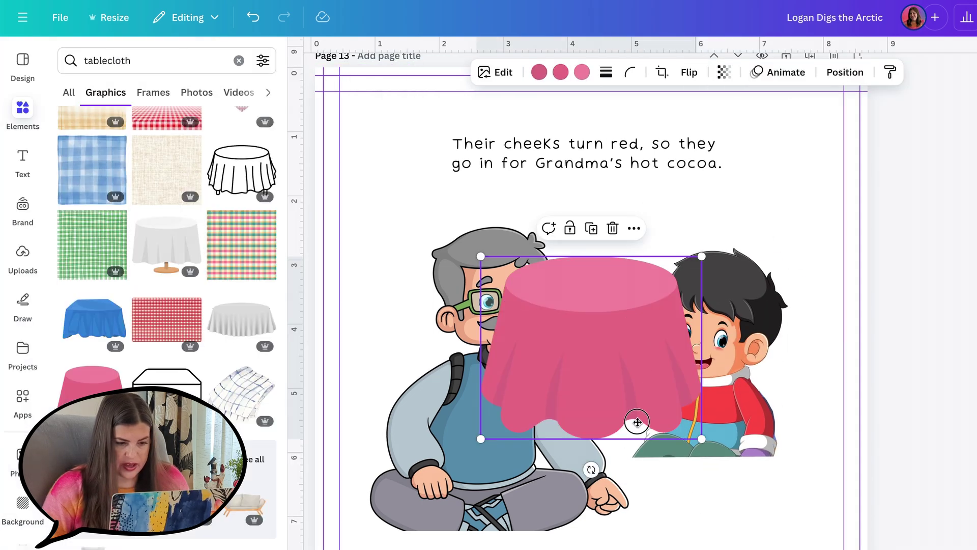
left_click_drag(634, 419, 631, 491)
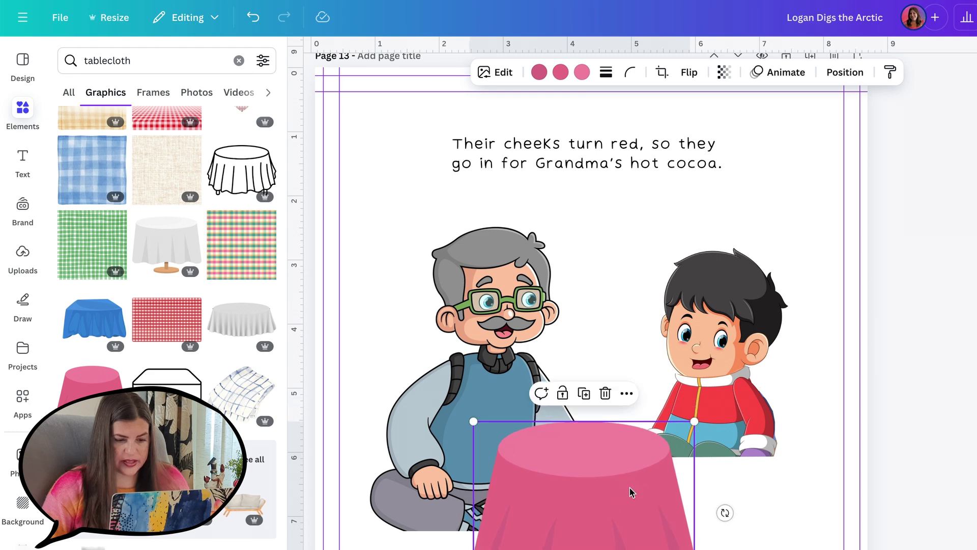
left_click_drag(695, 422, 759, 396)
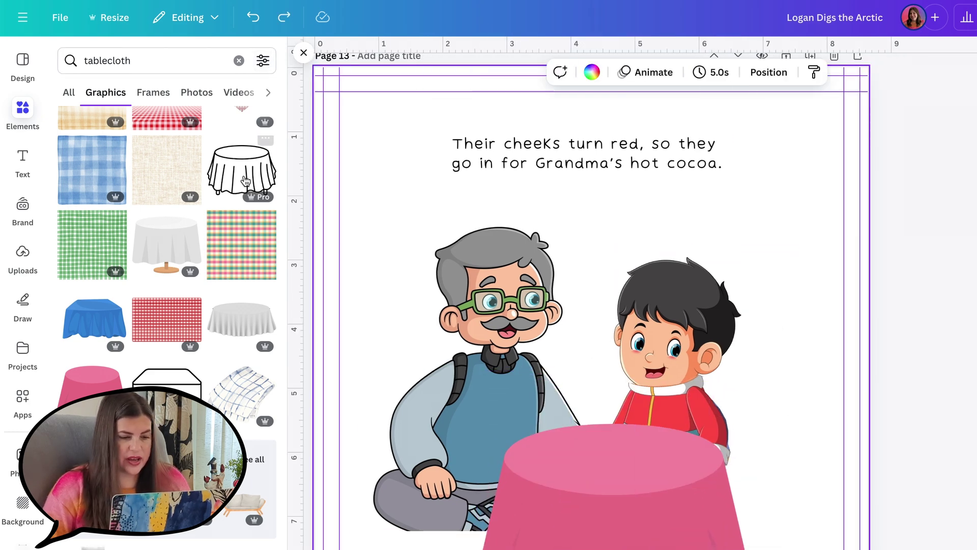
Search the graphics for "wallpaper", add the peach pattern with blue and pink leaves, and send it behind the characters.
left_click(144, 55)
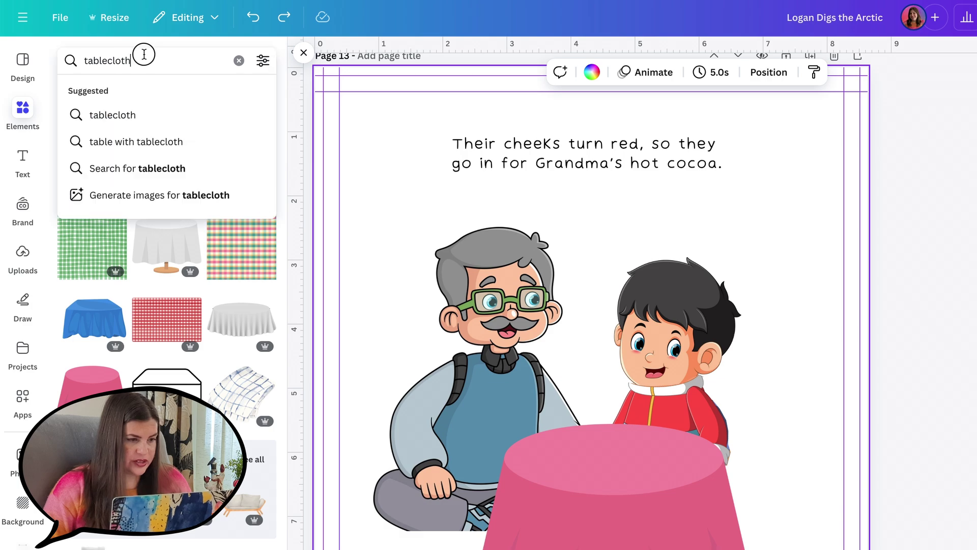
key("ctrl+a")
type("wallpaper")
key("Return")
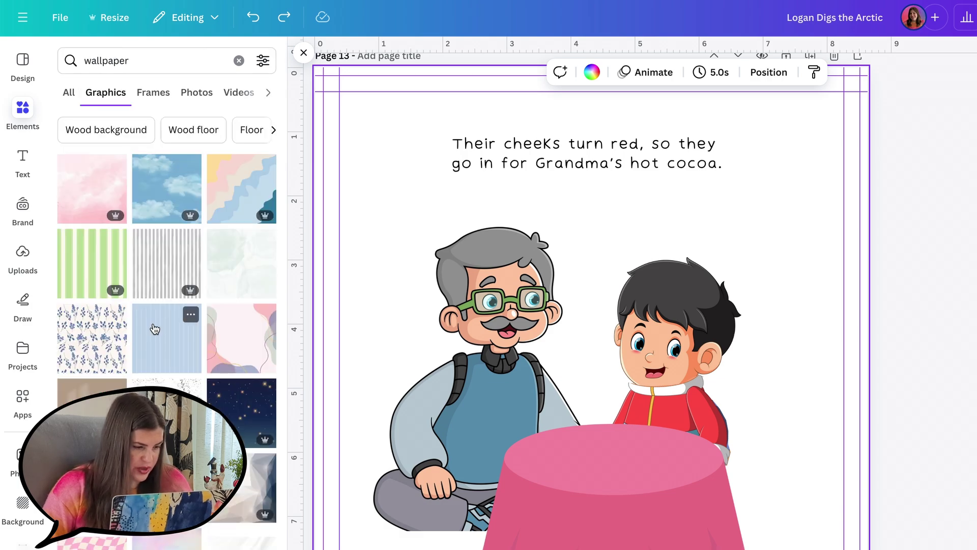
scroll(154, 328, "down", 10)
left_click(241, 202)
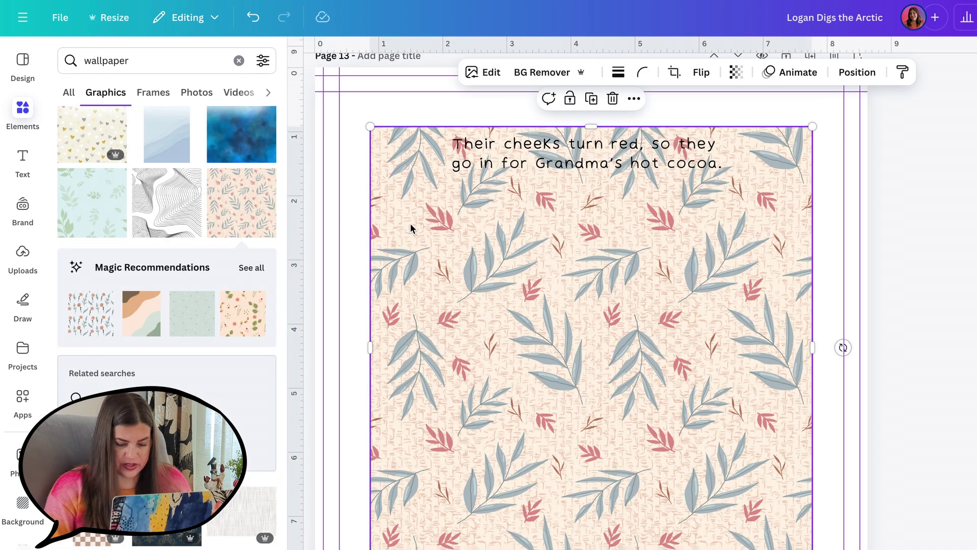
scroll(410, 224, "down", 3)
key("ctrl+alt+bracketleft")
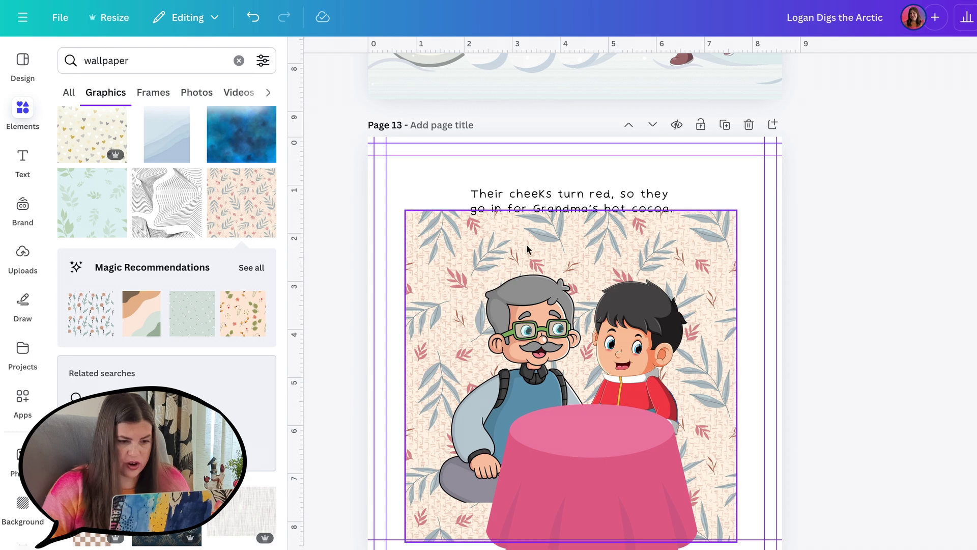
key("Escape")
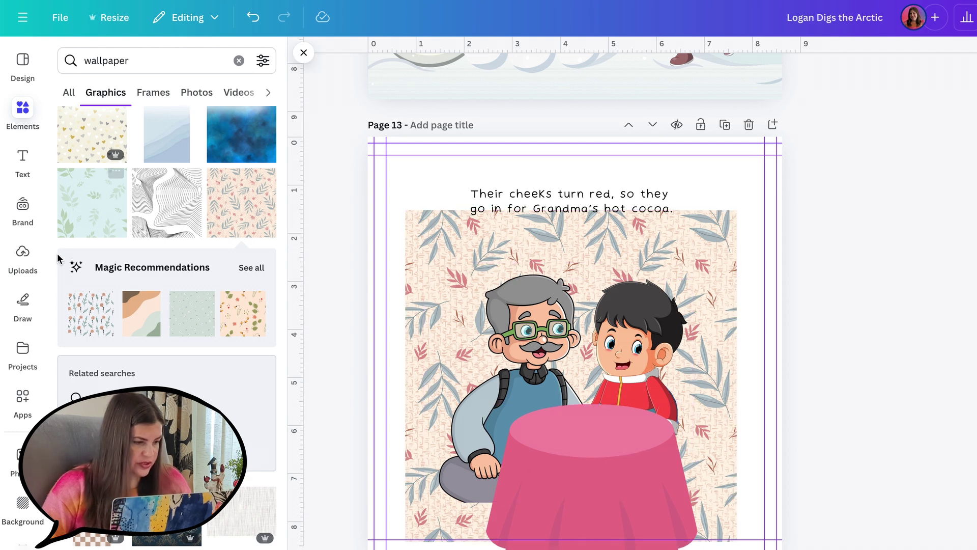
Add a white mask with an irregular rounded cutout from the uploads, enlarged to frame the characters, table and wallpaper.
left_click(22, 253)
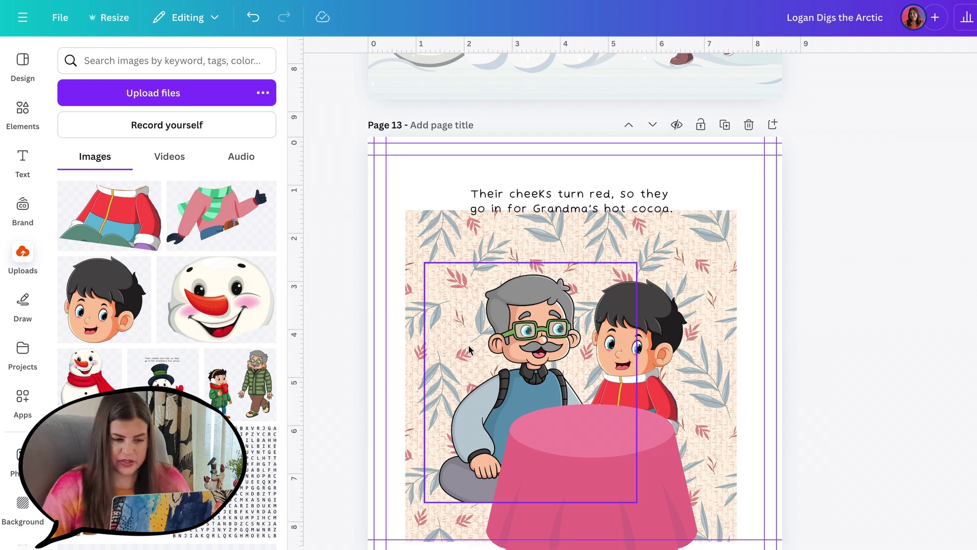
scroll(202, 302, "down", 8)
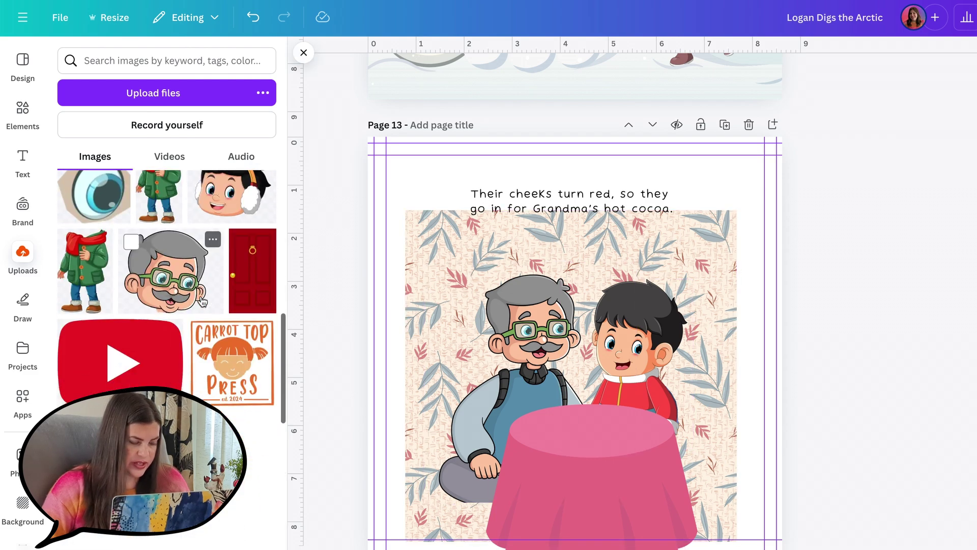
scroll(202, 302, "down", 15)
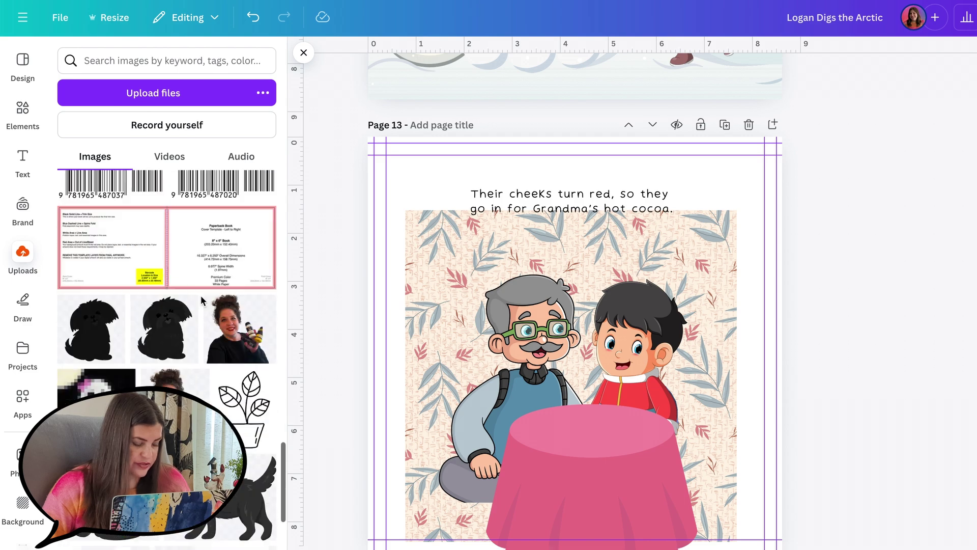
scroll(202, 302, "down", 5)
scroll(202, 301, "down", 3)
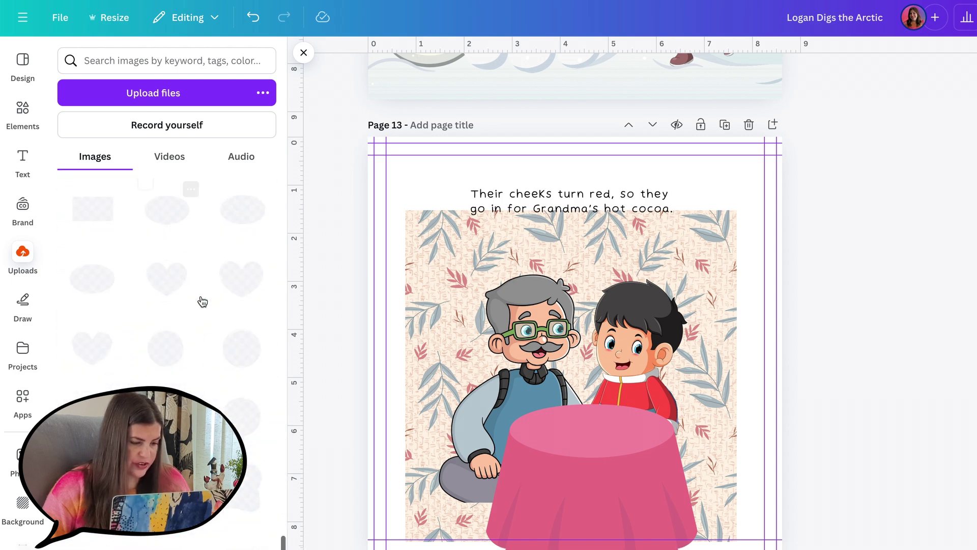
scroll(202, 302, "down", 5)
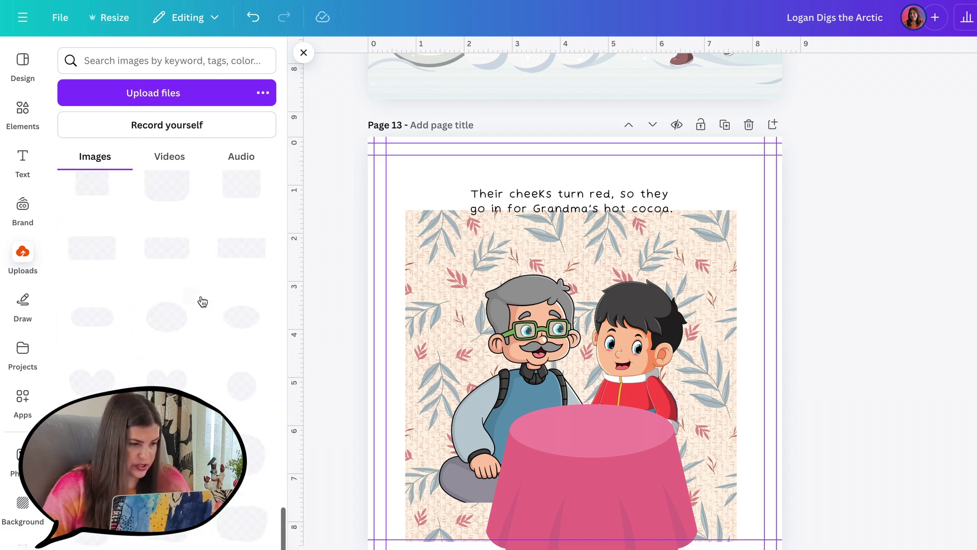
scroll(202, 301, "down", 5)
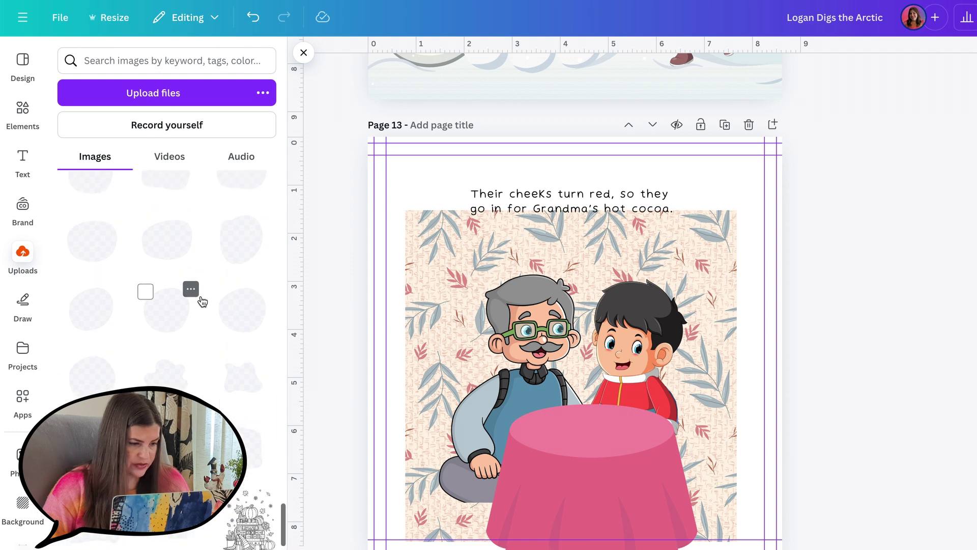
scroll(203, 302, "up", 1)
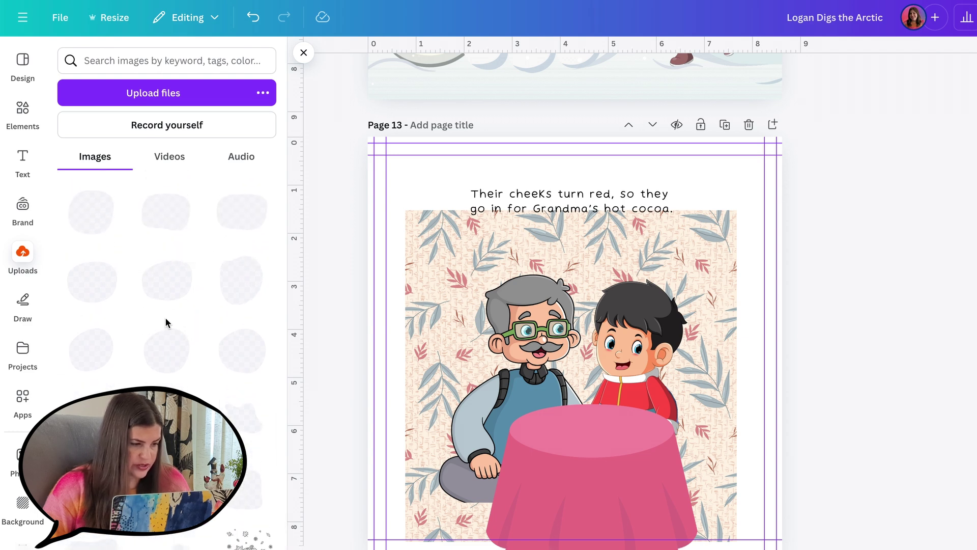
left_click(89, 222)
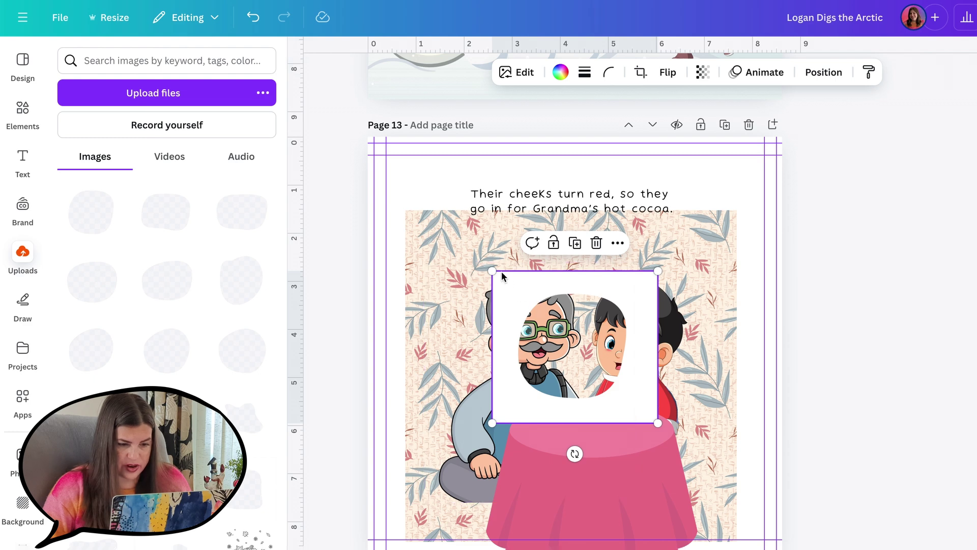
left_click_drag(492, 270, 375, 209)
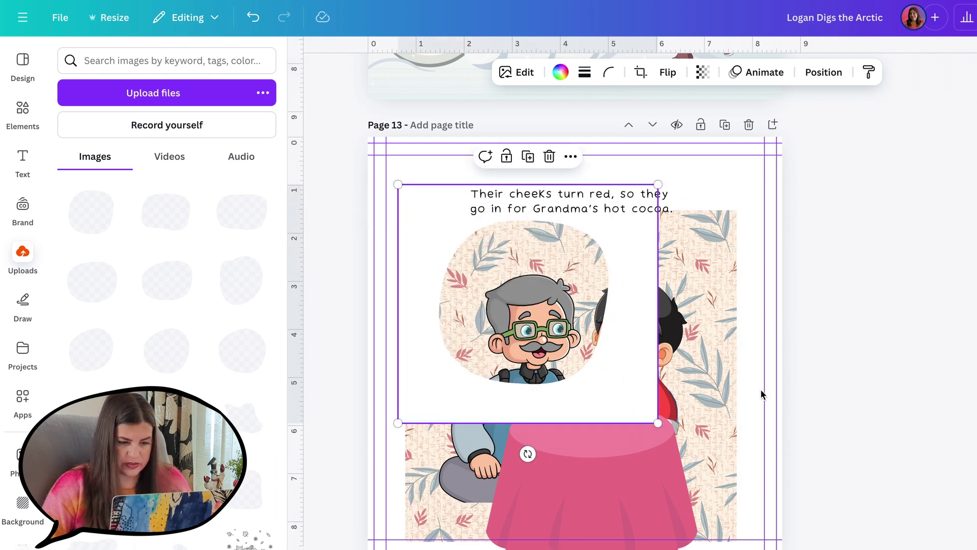
left_click_drag(658, 419, 834, 549)
left_click_drag(726, 509, 698, 504)
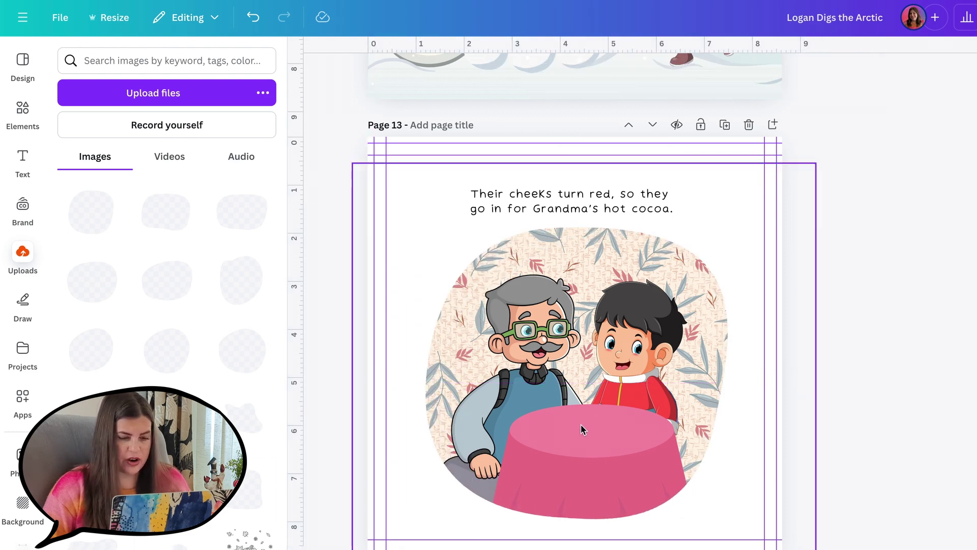
Search the graphics for "hot cocoa" and place a small red snowflake mug with marshmallows on the table by the grandfather.
left_click(22, 107)
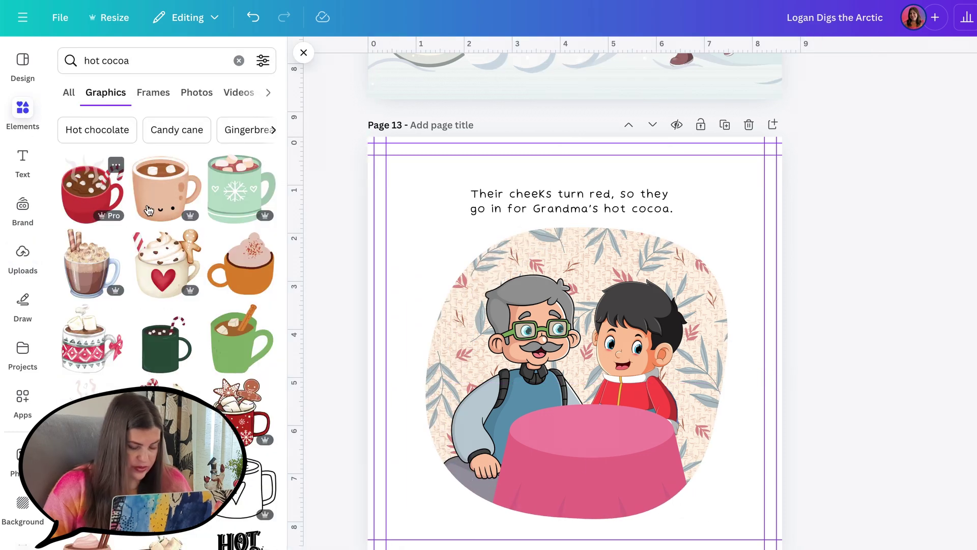
left_click(91, 189)
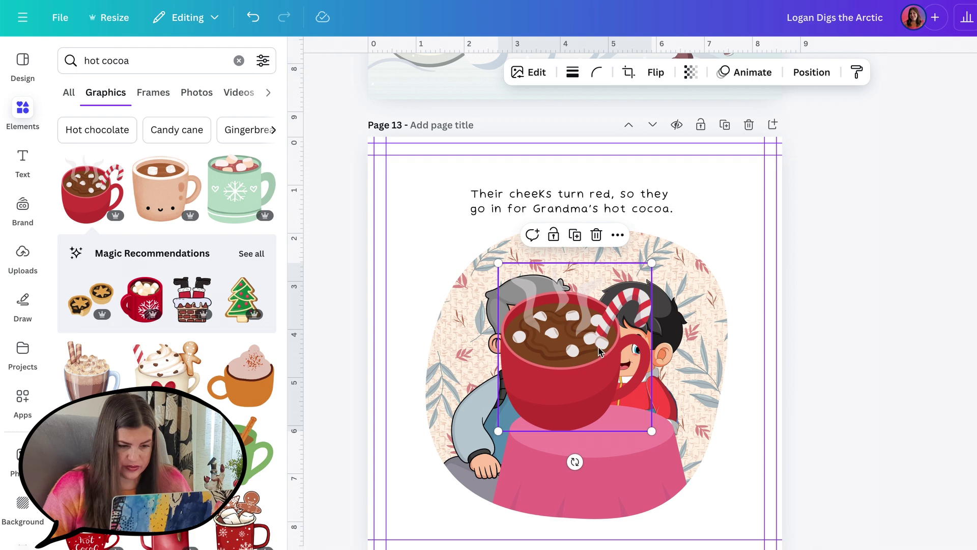
key("Delete")
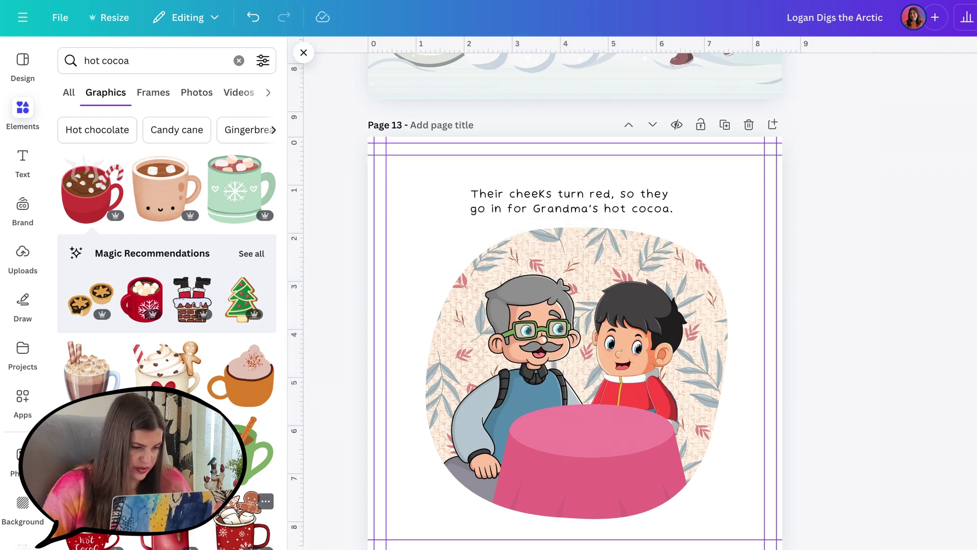
scroll(168, 326, "down", 5)
left_click(167, 243)
left_click_drag(627, 414, 534, 412)
left_click(398, 418)
Find the matching green snowflake mug among the red mug creator's graphics, and place it, shrunk, on the table by the boy.
scroll(168, 229, "up", 1)
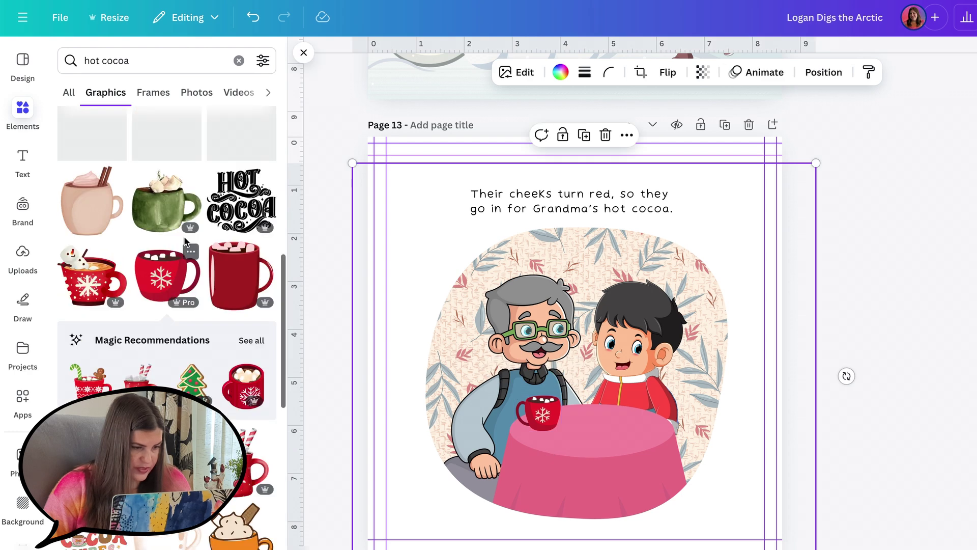
left_click(191, 251)
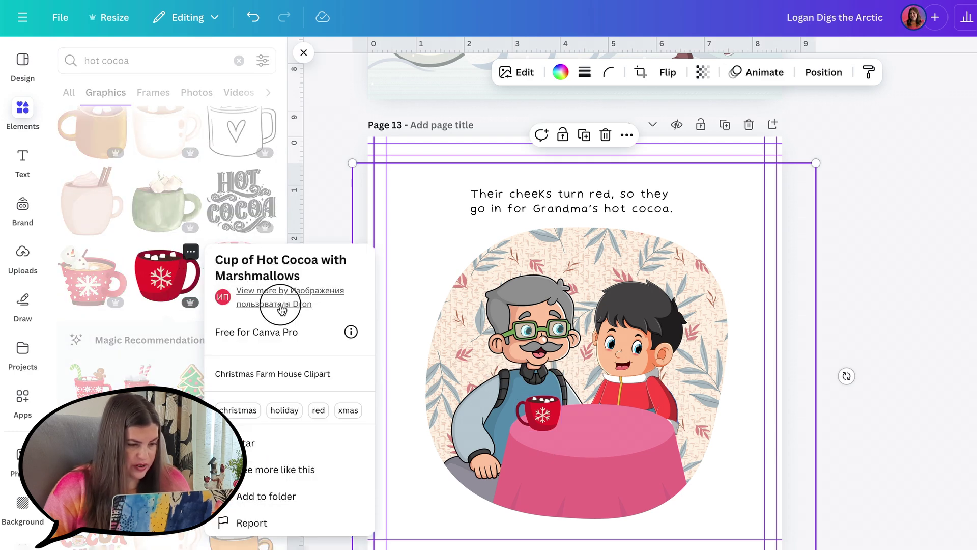
left_click(270, 290)
left_click(174, 217)
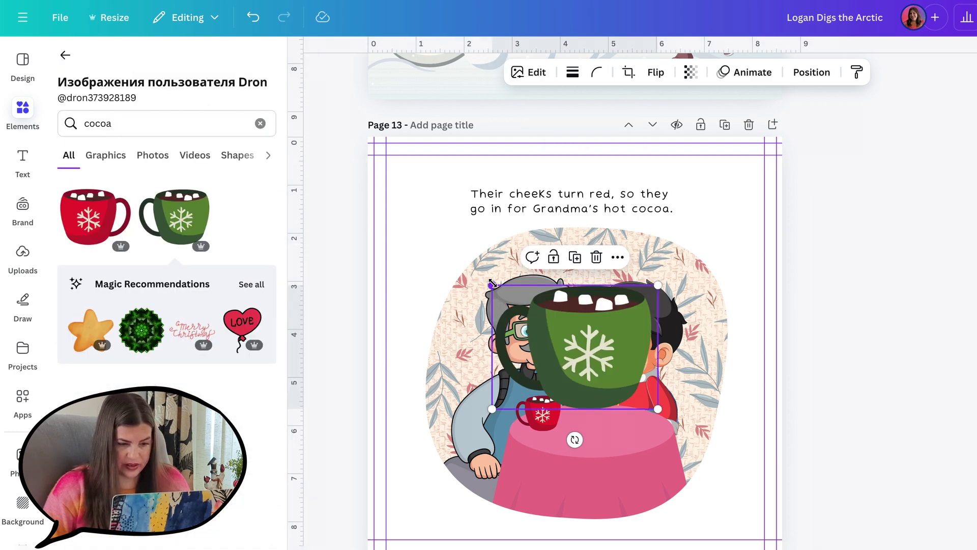
left_click_drag(492, 284, 612, 394)
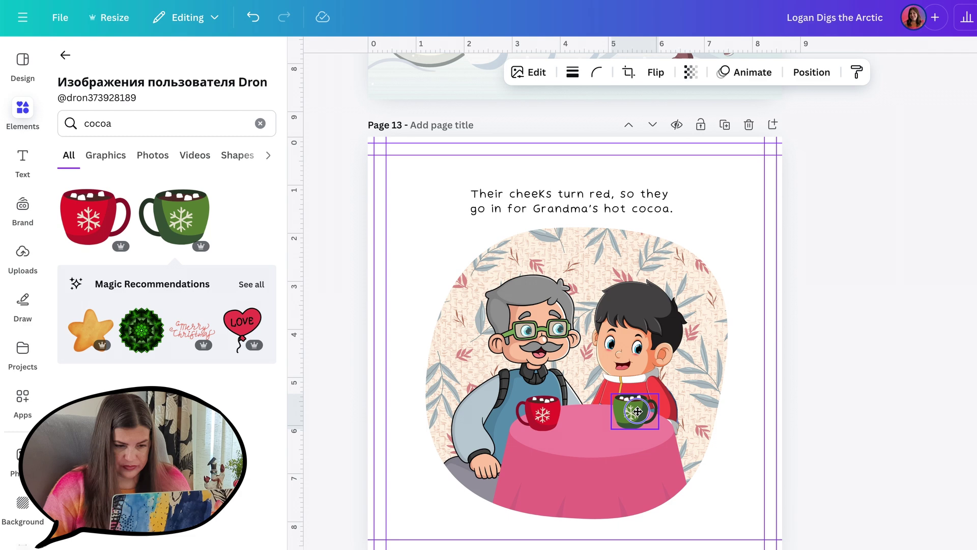
left_click(805, 345)
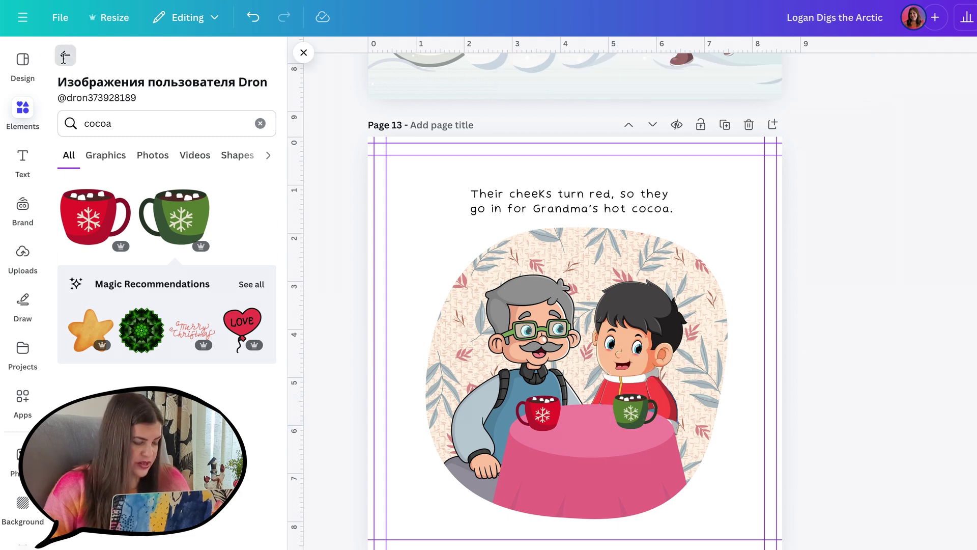
Search the graphics for "pink color", add the soft round pink glow, and shrink it onto the grandfather's cheek.
left_click(64, 57)
left_click(81, 60)
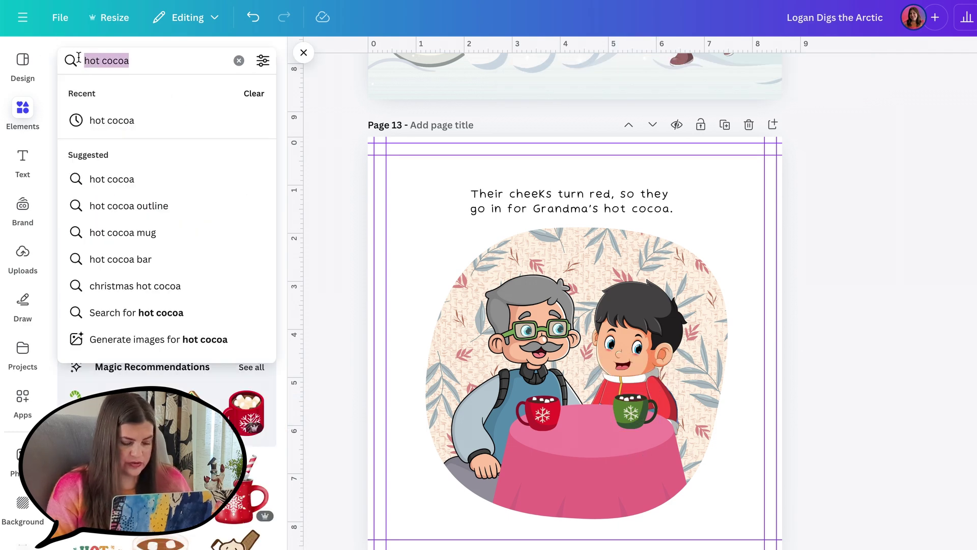
type("pink co")
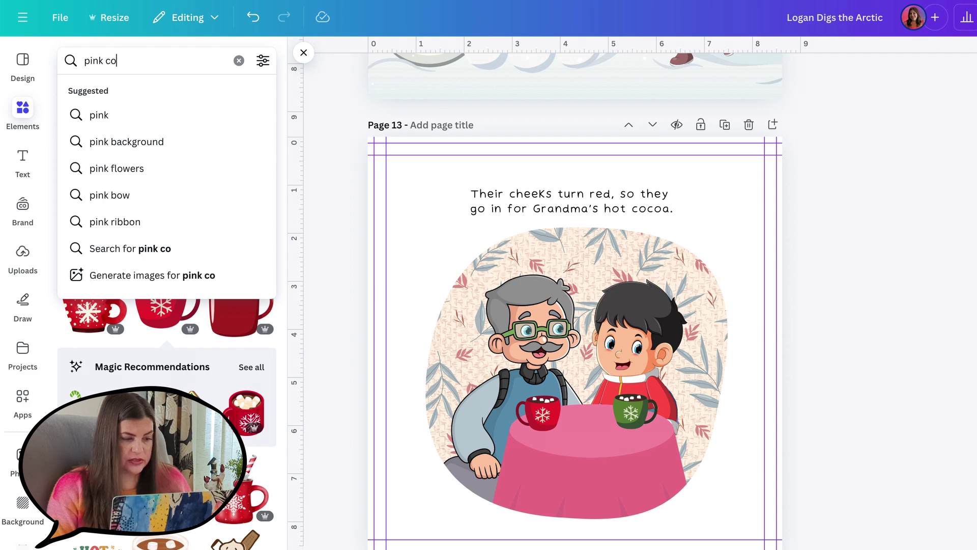
type("lor")
key("Return")
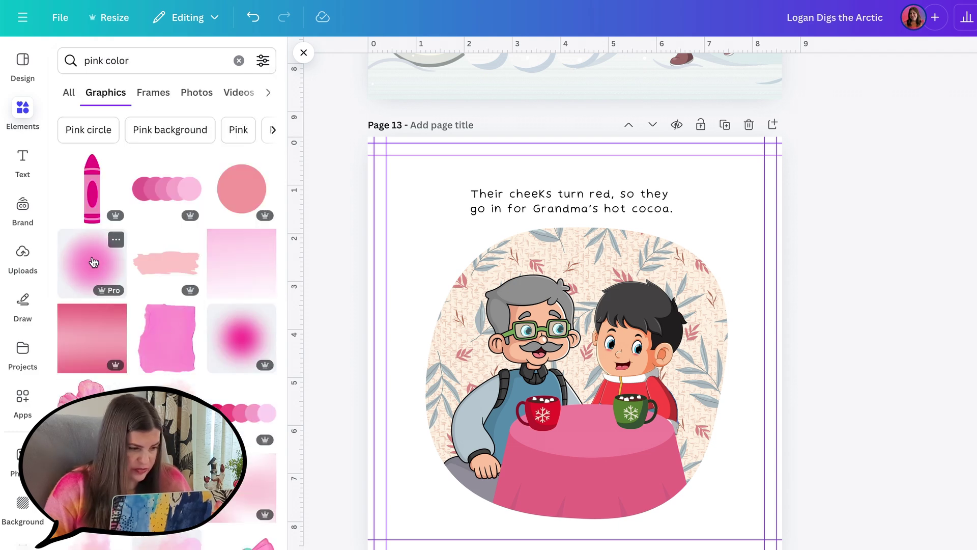
left_click(105, 274)
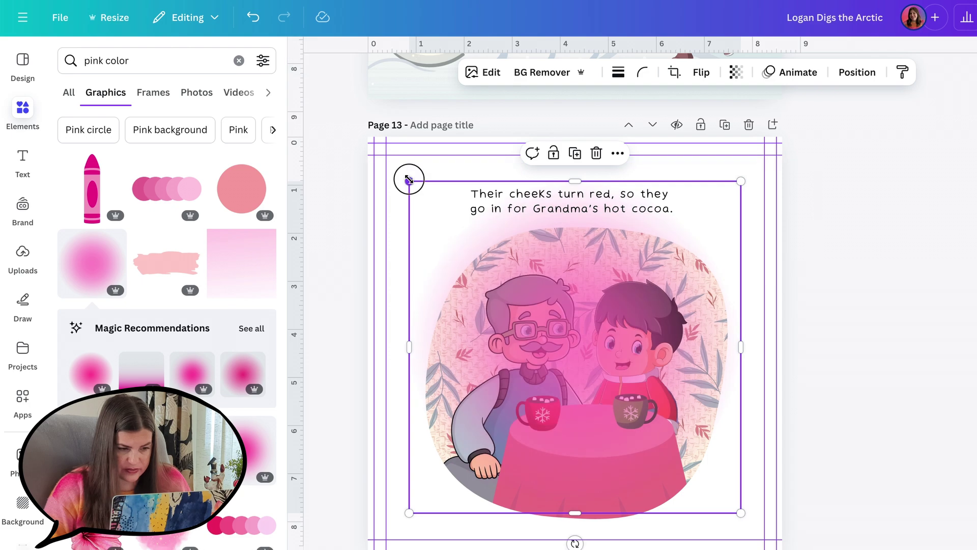
left_click_drag(409, 180, 519, 325)
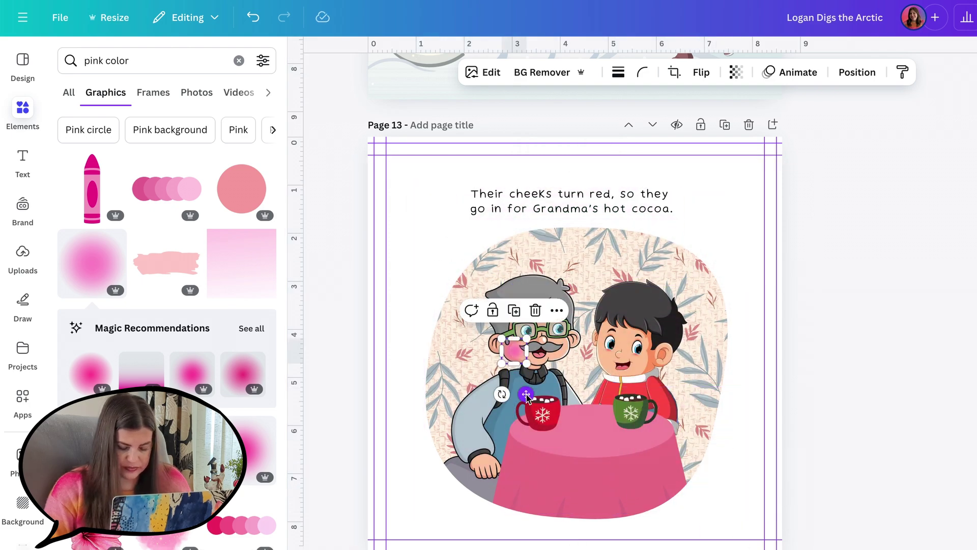
Set the pink blush's transparency to 50 and copy it onto the other cheeks of the grandfather and the boy.
scroll(527, 399, "up", 5)
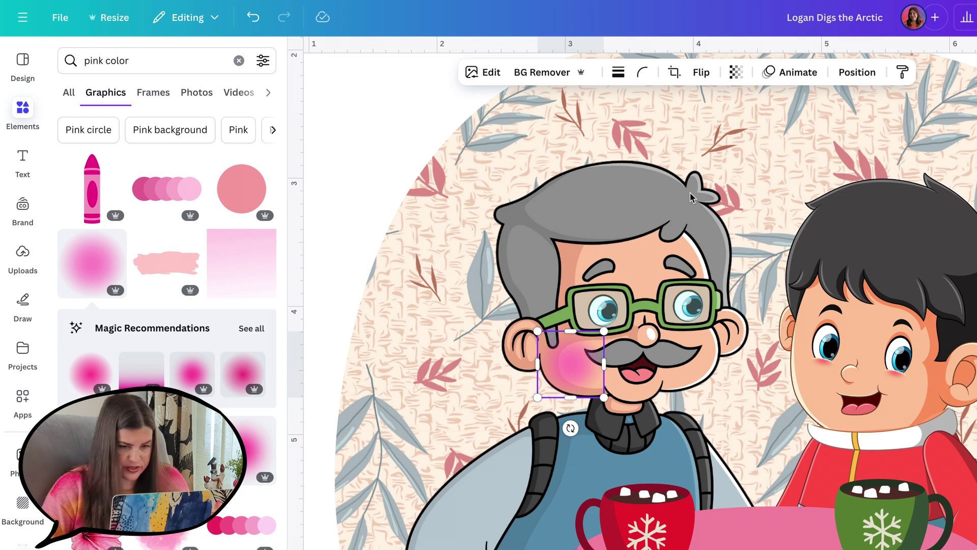
left_click(737, 73)
left_click_drag(766, 126, 718, 128)
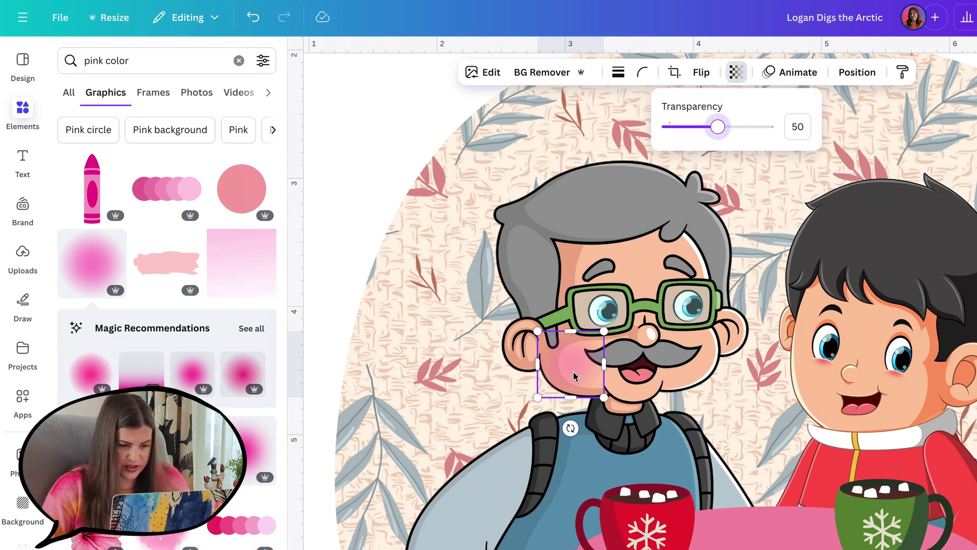
left_click_drag(574, 376, 757, 392)
scroll(694, 361, "right", 3)
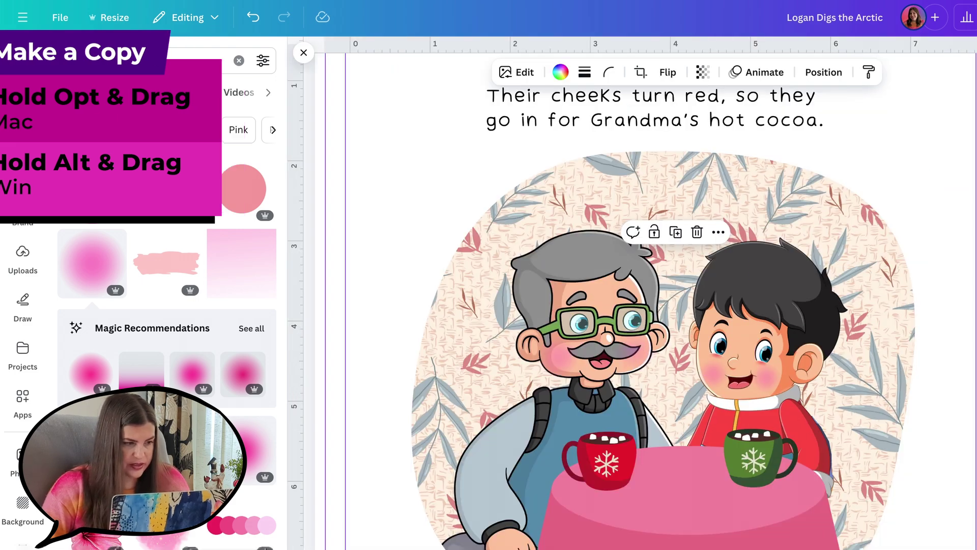
Search the graphics for "plate of cookies", and place the green plate of donuts, shrunk, on the table between the two mugs.
left_click(170, 57)
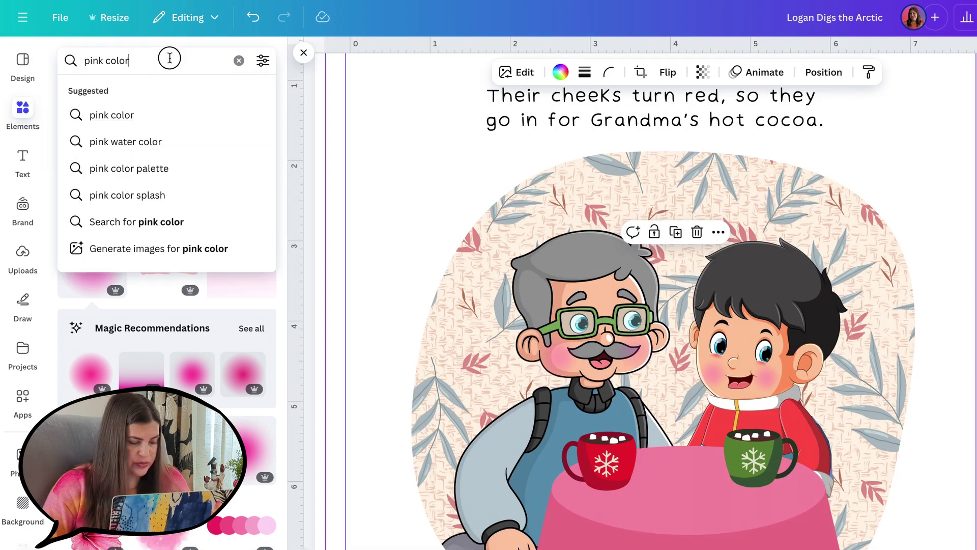
triple_click(169, 57)
type("cookies")
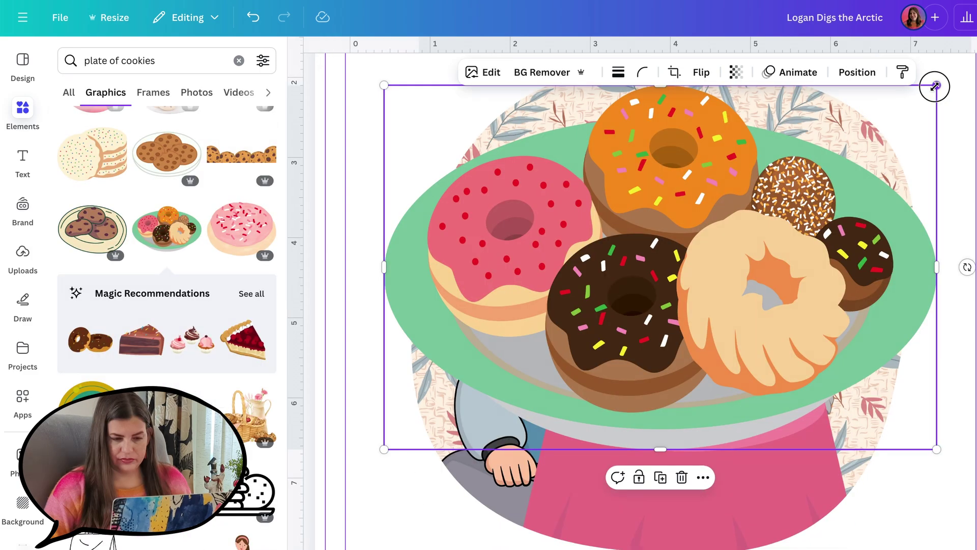
left_click_drag(935, 87, 507, 365)
left_click_drag(465, 416, 700, 413)
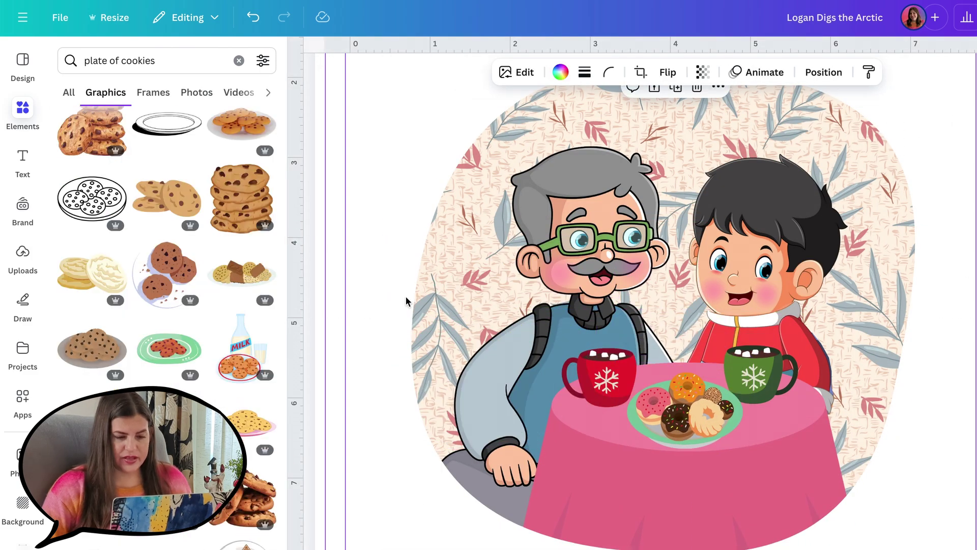
Search the graphics for "shadow", add a shadow graphic, and shrink it to ground the mugs on the tablecloth.
left_click(67, 62)
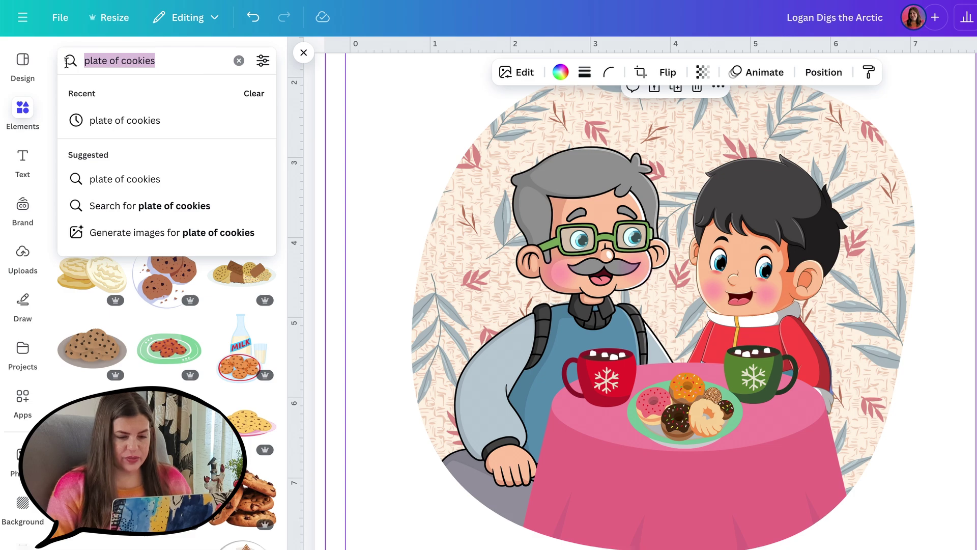
type("shadow")
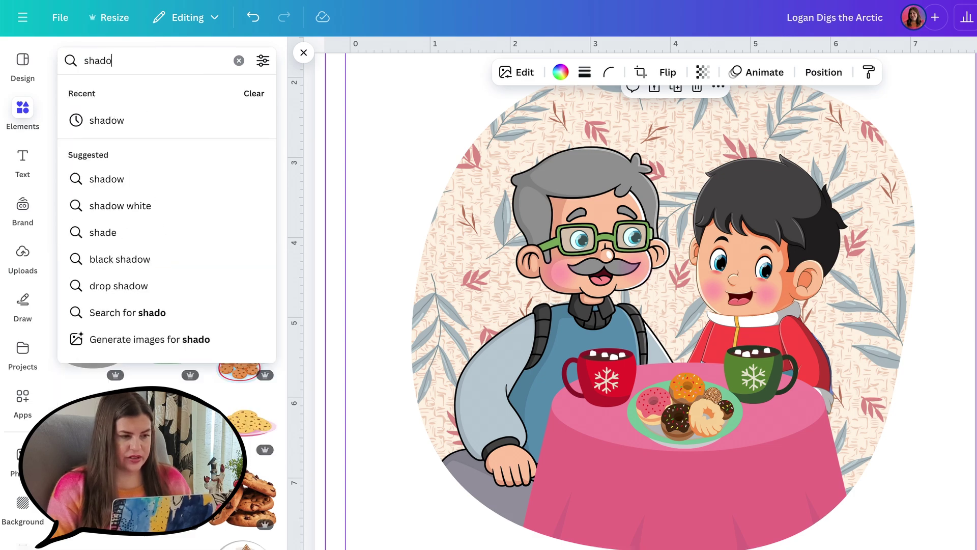
key("Return")
left_click(92, 338)
left_click_drag(921, 199, 463, 399)
left_click_drag(427, 328, 770, 439)
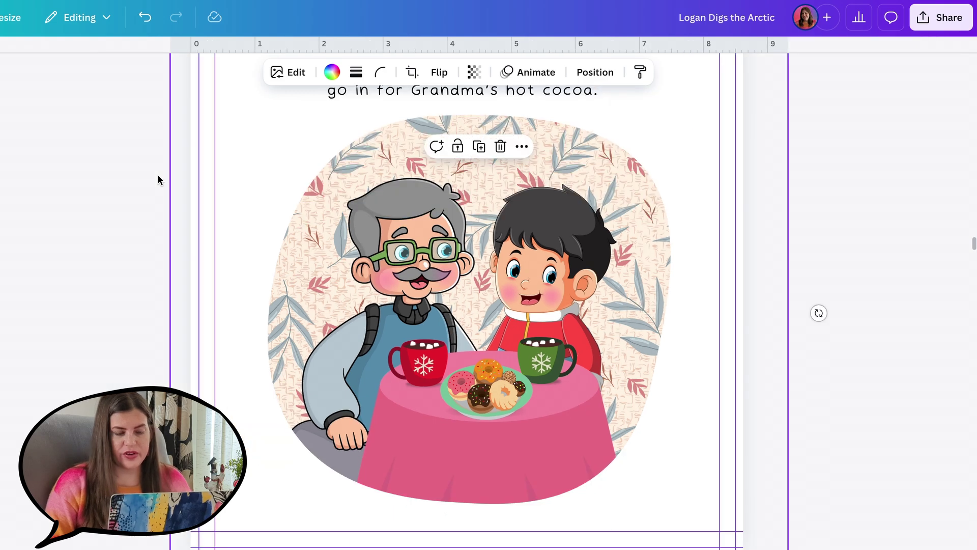
Open the Simplebooklet Flip publishing option from the design's full list of sharing options.
key("super+minus")
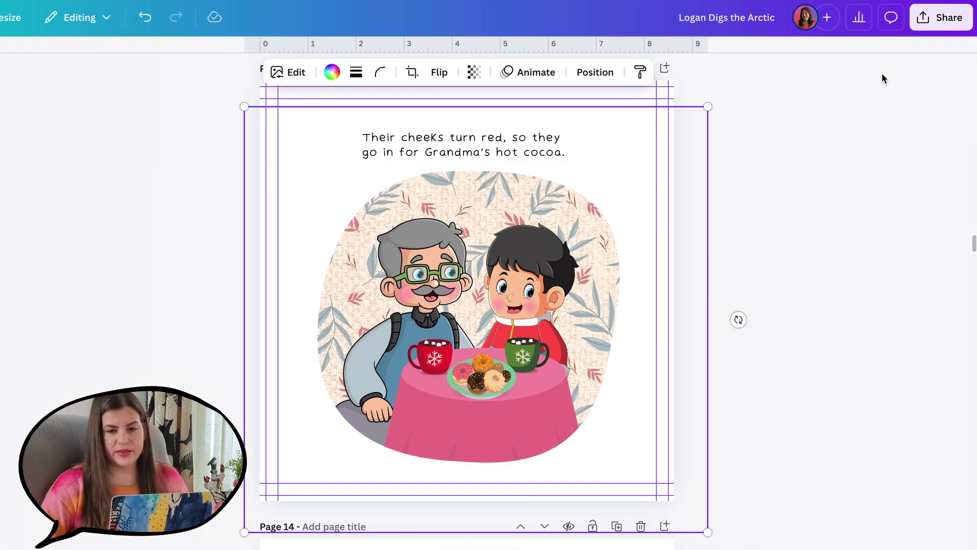
left_click(942, 25)
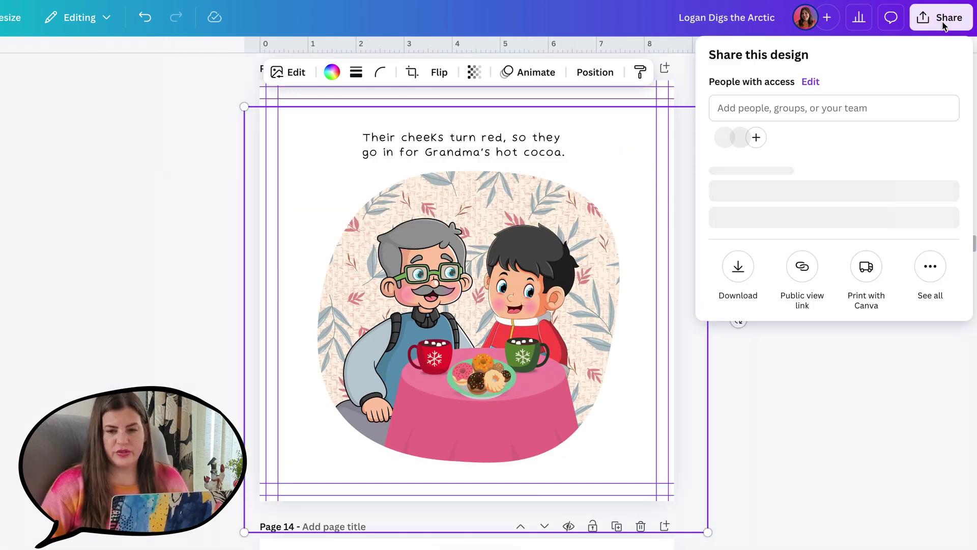
left_click(944, 297)
scroll(807, 357, "down", 4)
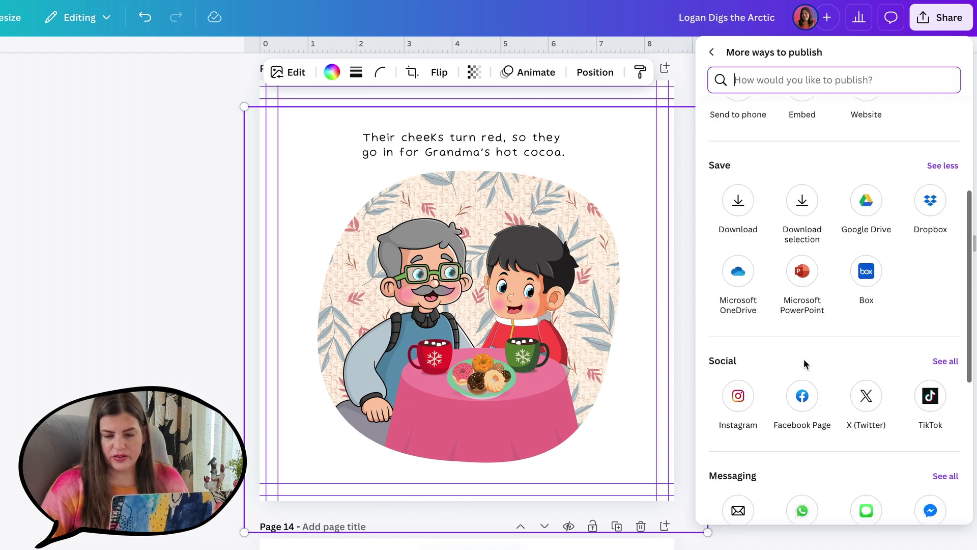
scroll(804, 363, "down", 3)
left_click(735, 430)
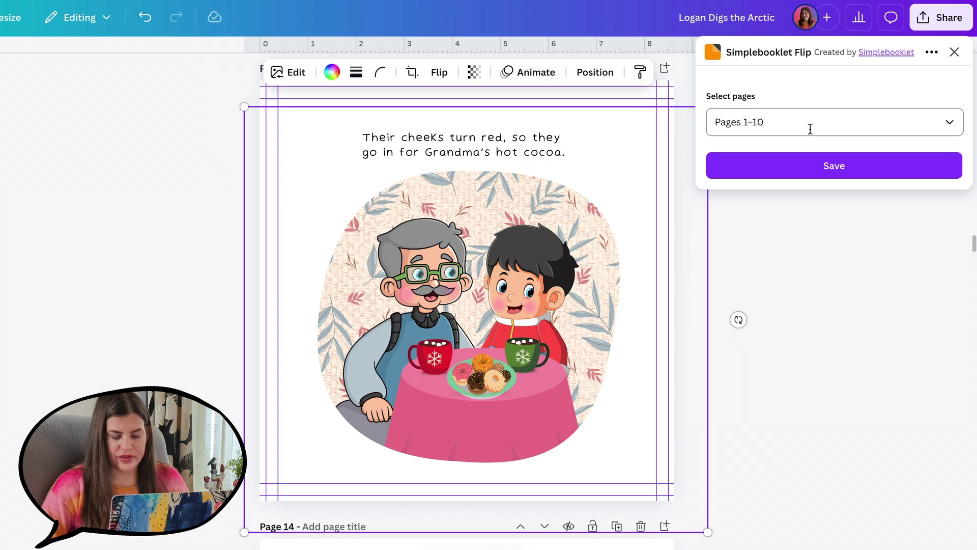
Select all pages (1–35) for the Simplebooklet Flip flipbook and save it.
left_click(810, 129)
left_click(800, 164)
left_click(832, 326)
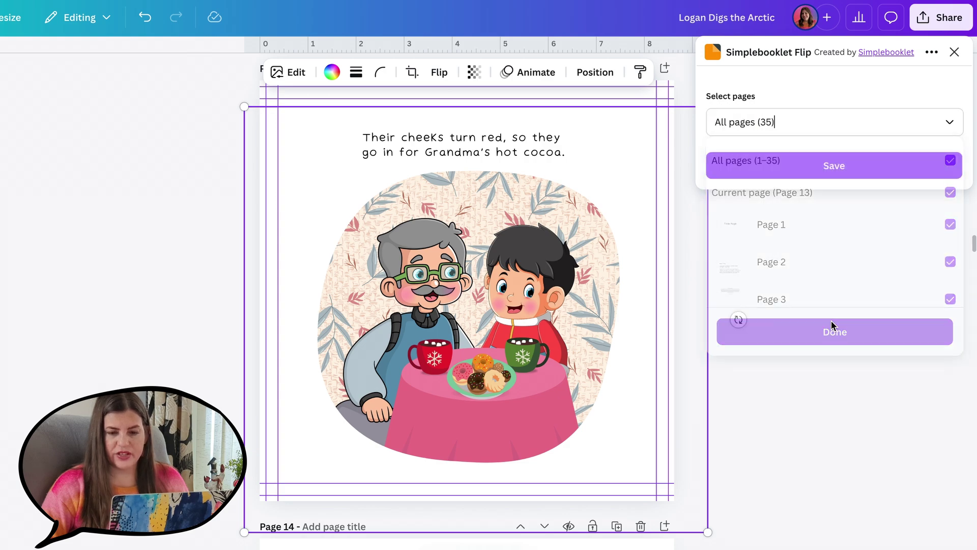
left_click(839, 166)
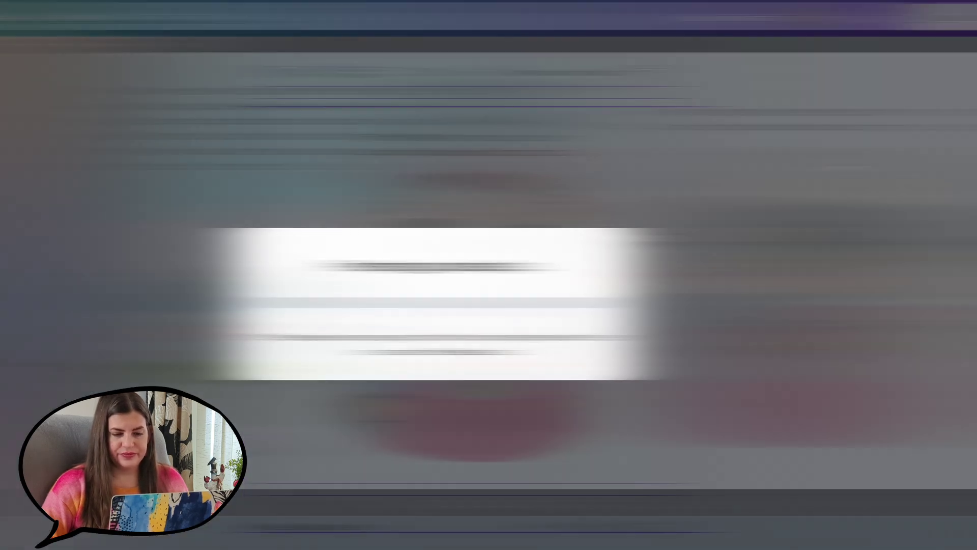